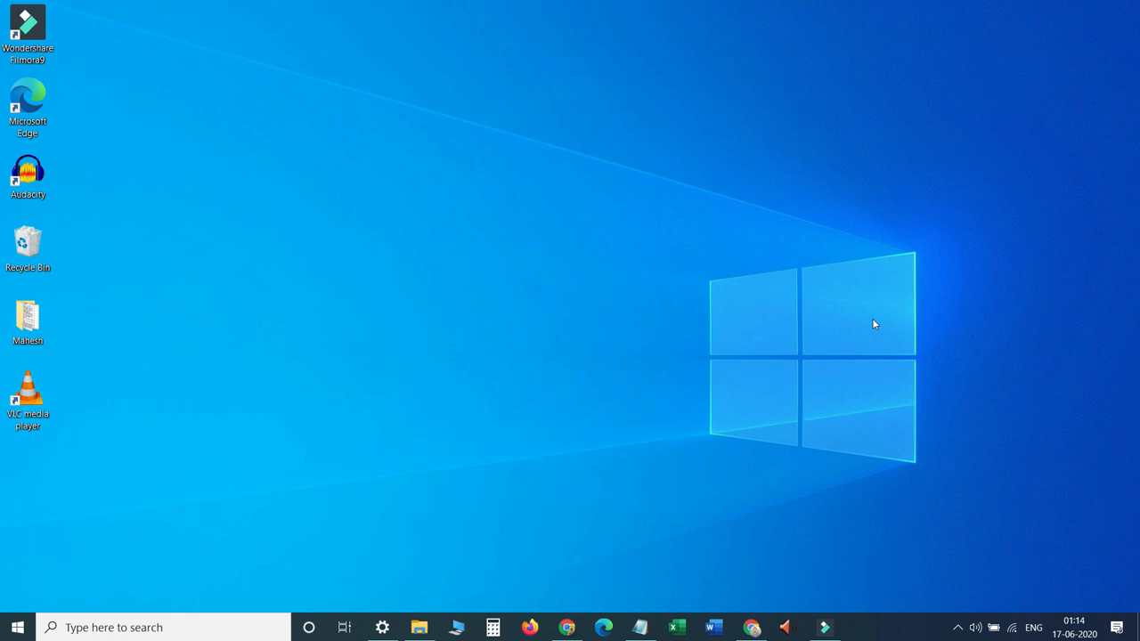
Open the Instagram Organic Growth Guide design and scroll through its pages from first to last and back.
{"action": "left_click", "coordinate": [567, 627]}
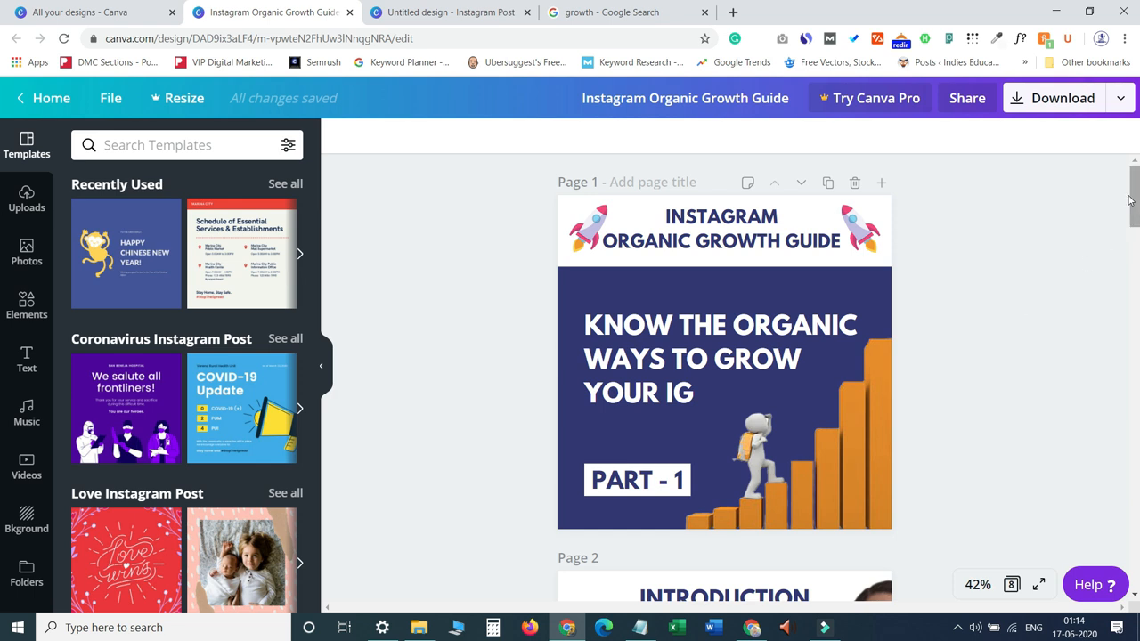
{"action": "left_click", "coordinate": [1125, 105]}
{"action": "left_click", "coordinate": [501, 316]}
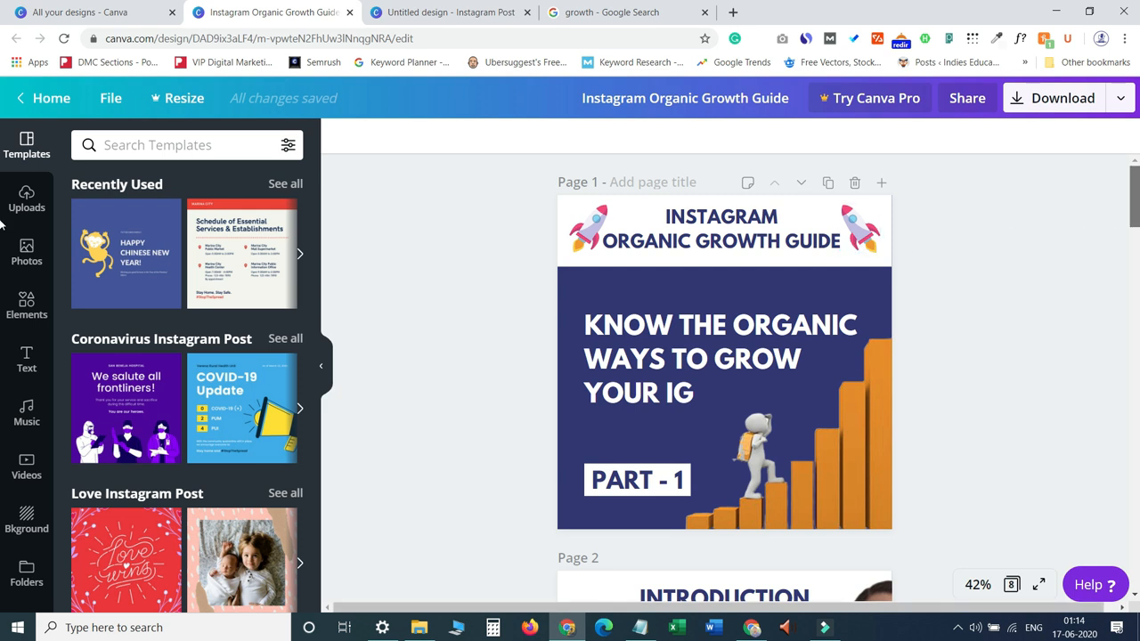
{"action": "left_click_drag", "start_coordinate": [1135, 217], "coordinate": [1056, 592]}
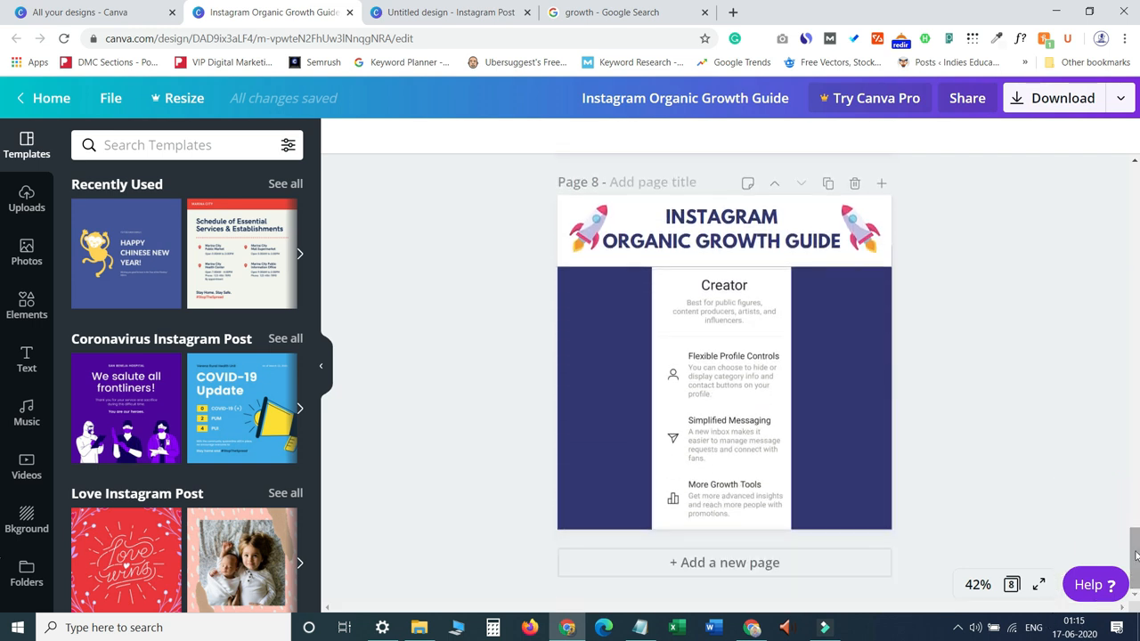
{"action": "left_click_drag", "start_coordinate": [1135, 555], "coordinate": [1135, 197]}
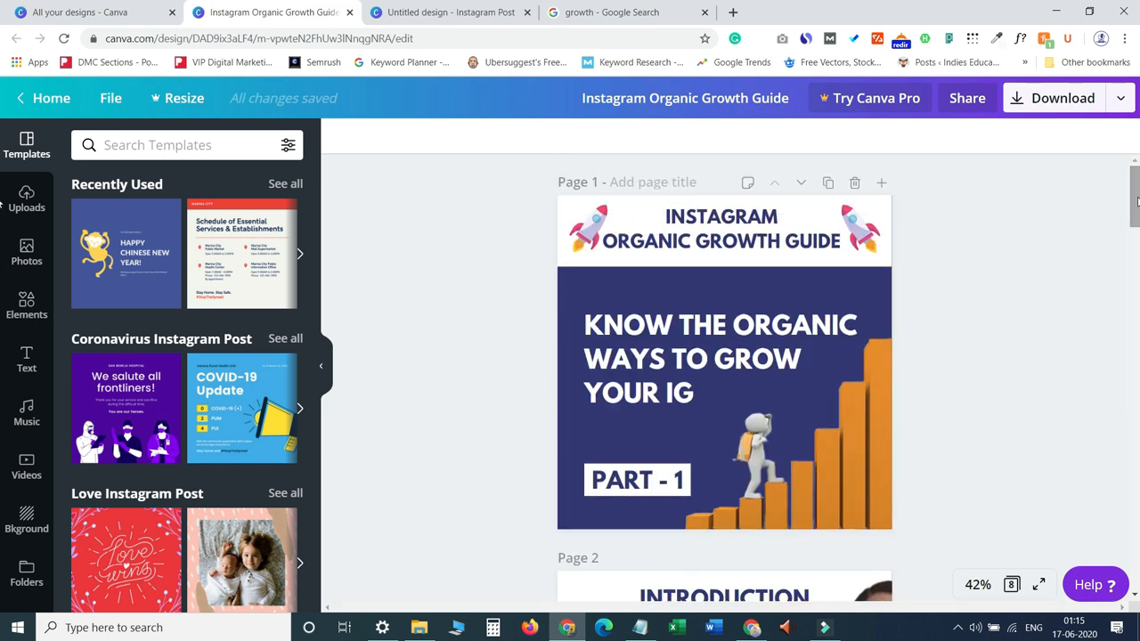
{"action": "mouse_move", "coordinate": [1136, 200]}
{"action": "left_mouse_down"}
{"action": "mouse_move", "coordinate": [1125, 331]}
{"action": "mouse_move", "coordinate": [1130, 200]}
{"action": "left_mouse_up"}
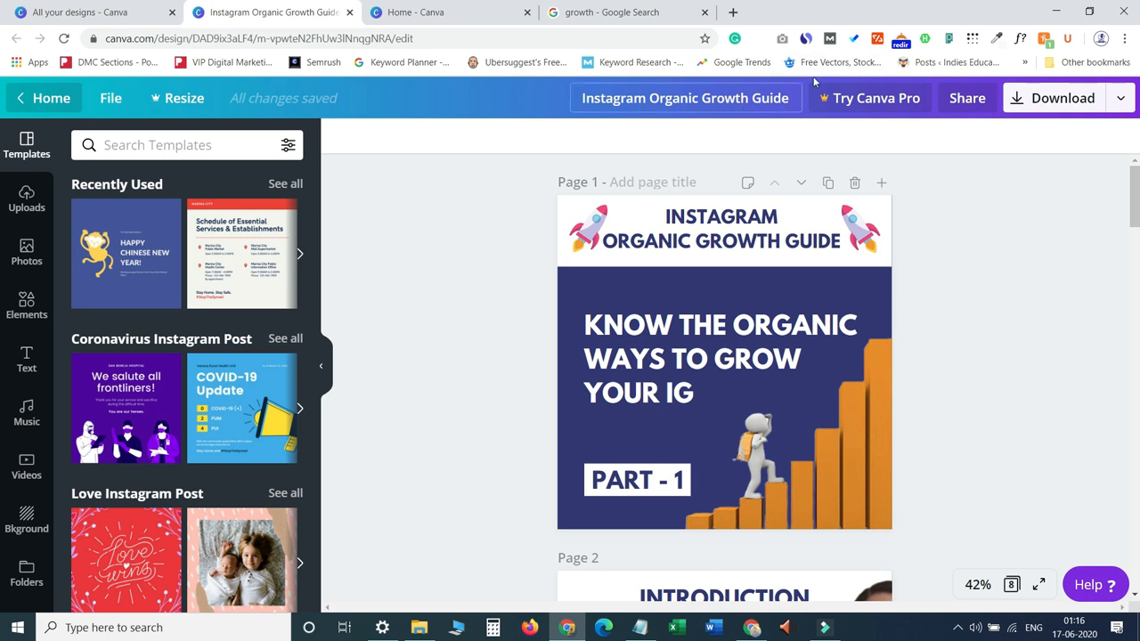
Search for Instagram Post on the home page and start a new blank Instagram Post design.
{"action": "left_click", "coordinate": [465, 9]}
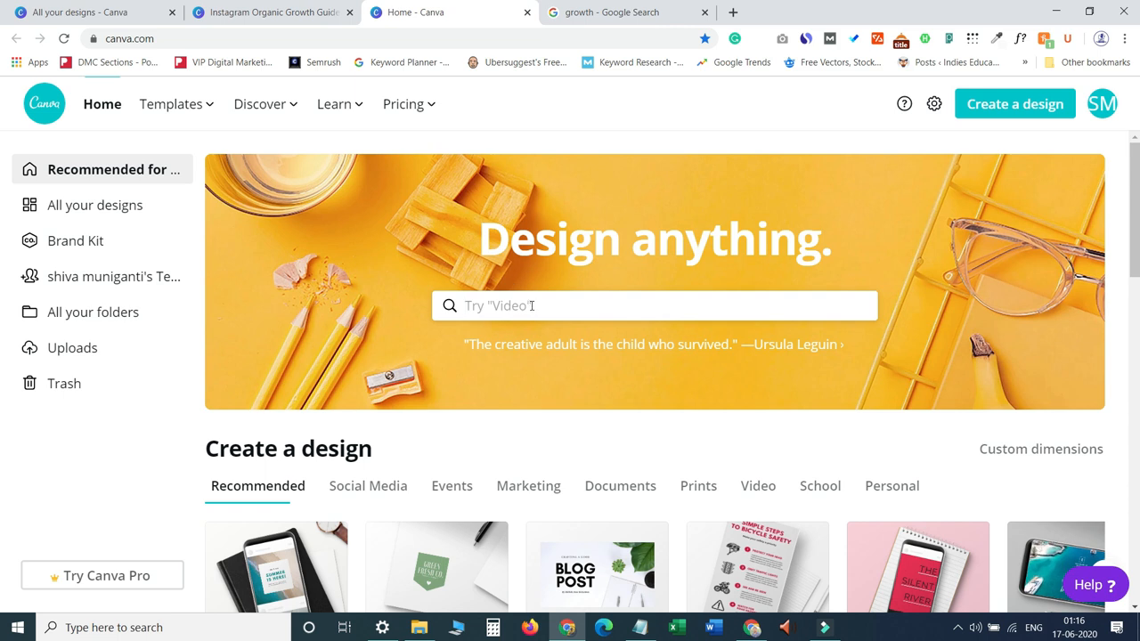
{"action": "left_click", "coordinate": [533, 305]}
{"action": "type", "text": "in"}
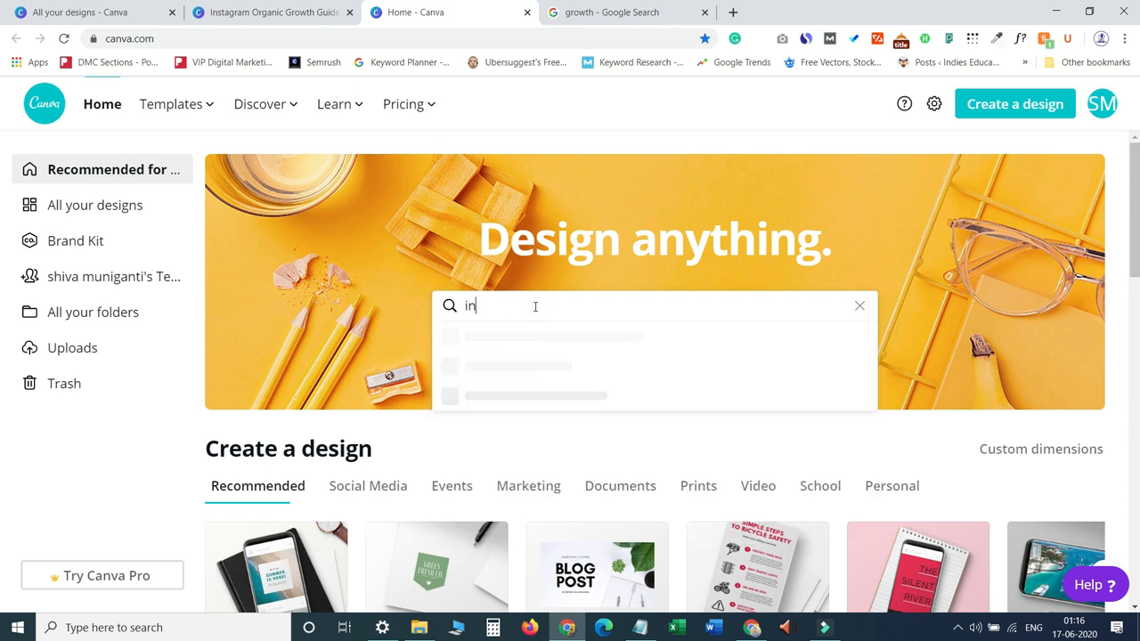
{"action": "type", "text": "sta"}
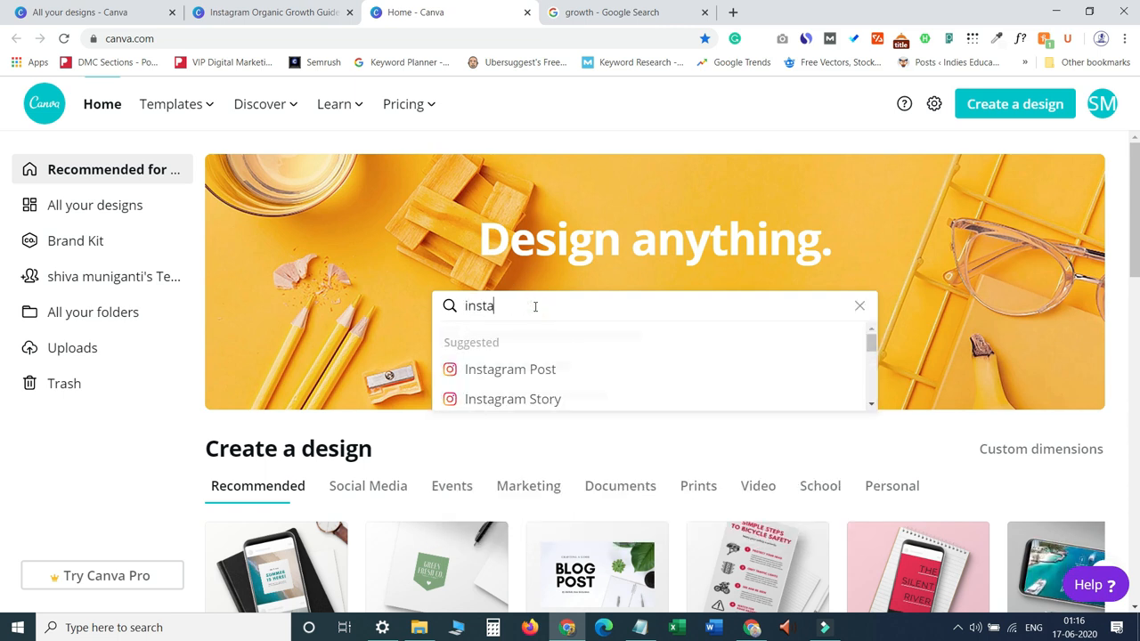
{"action": "left_click", "coordinate": [548, 373]}
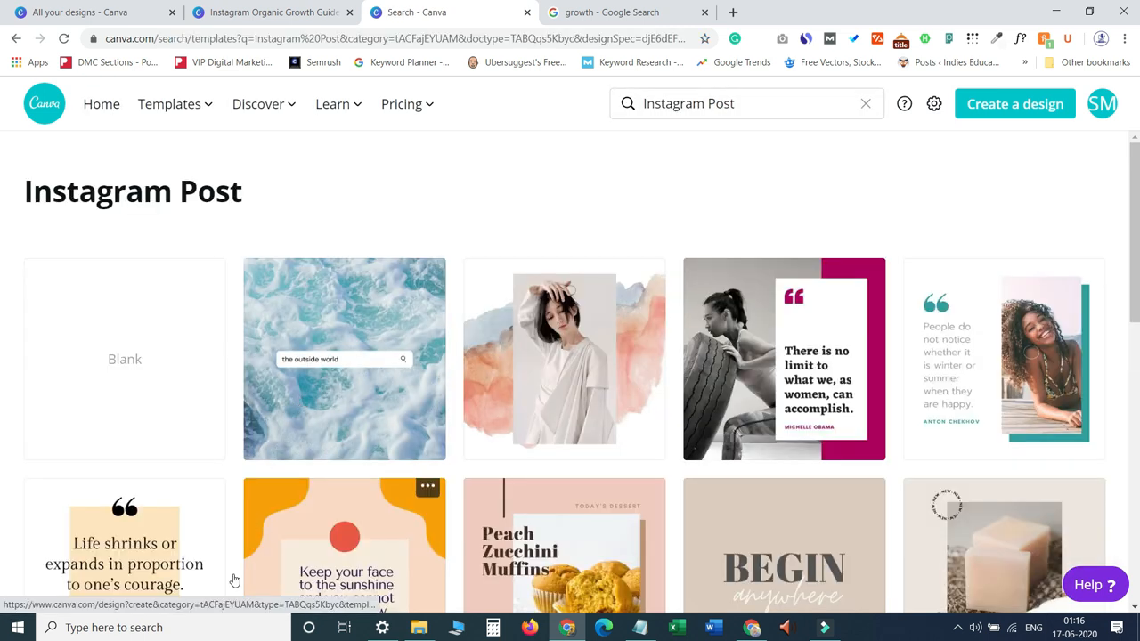
{"action": "left_click", "coordinate": [136, 367]}
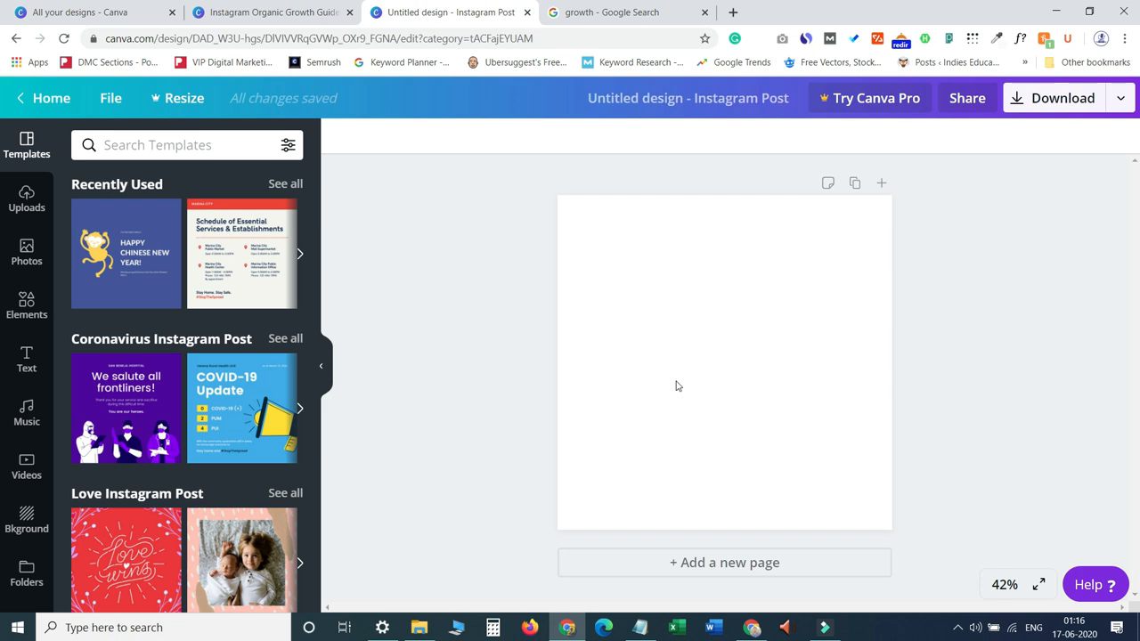
Fill the page background with the navy colour #252855.
{"action": "left_click", "coordinate": [676, 386]}
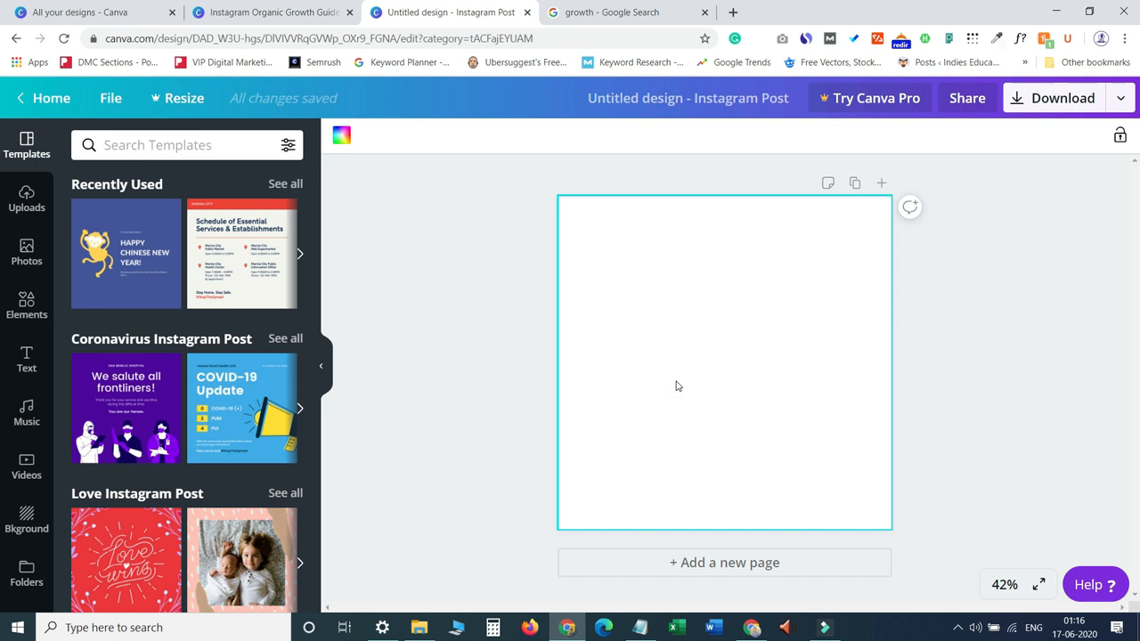
{"action": "left_click", "coordinate": [676, 385]}
{"action": "left_click", "coordinate": [346, 142]}
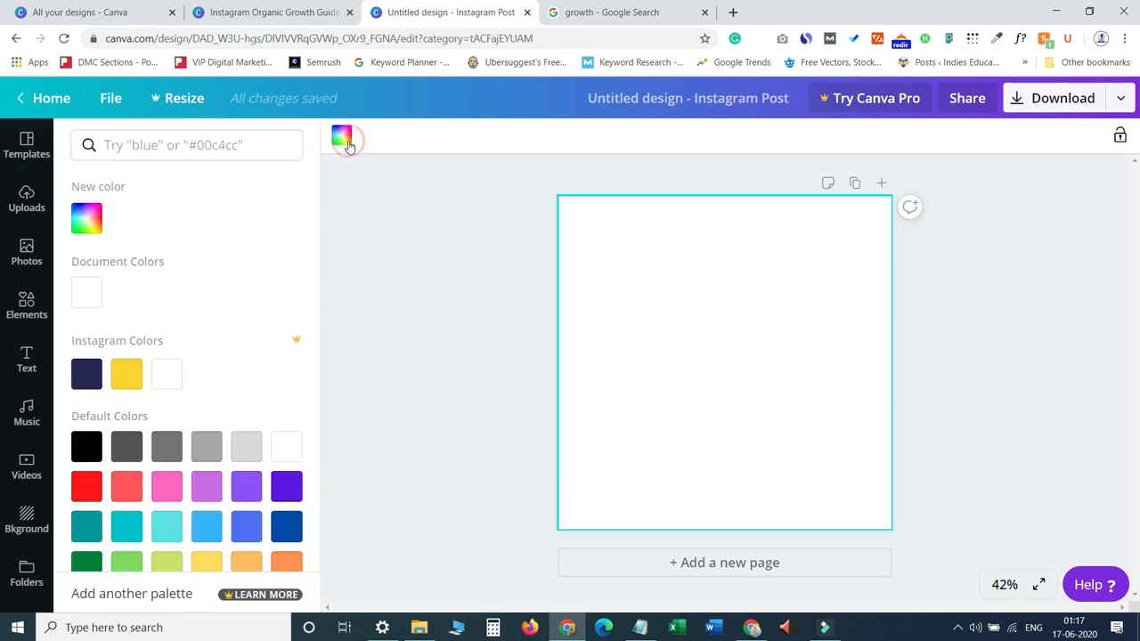
{"action": "left_click", "coordinate": [87, 374]}
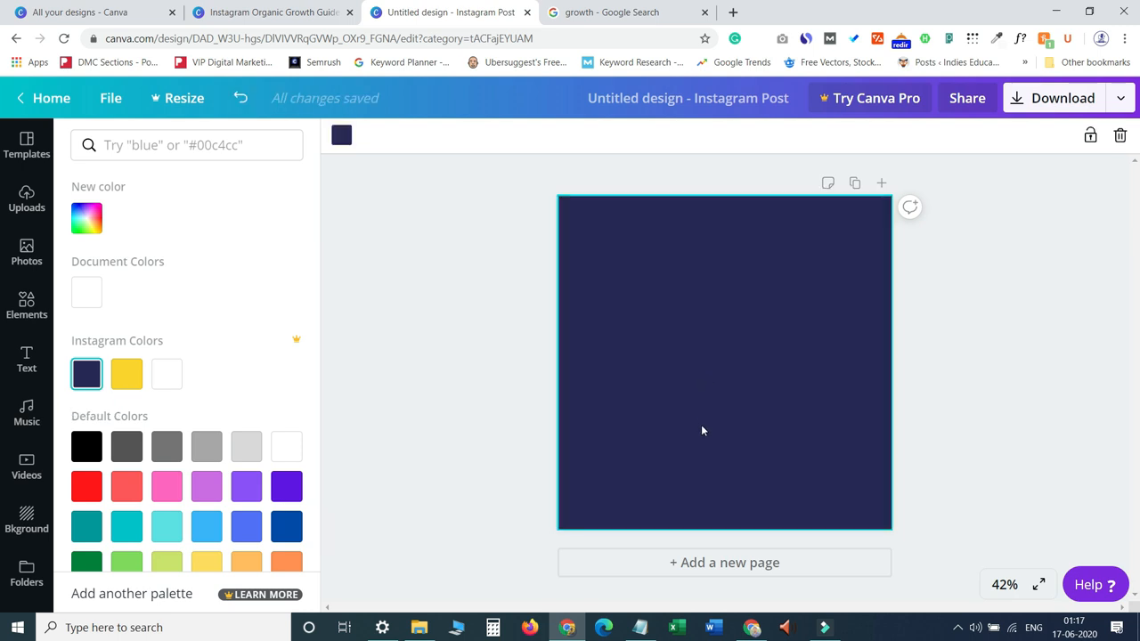
Add a rectangle and stretch it into a full-width band across the top of the page.
{"action": "left_click", "coordinate": [272, 11]}
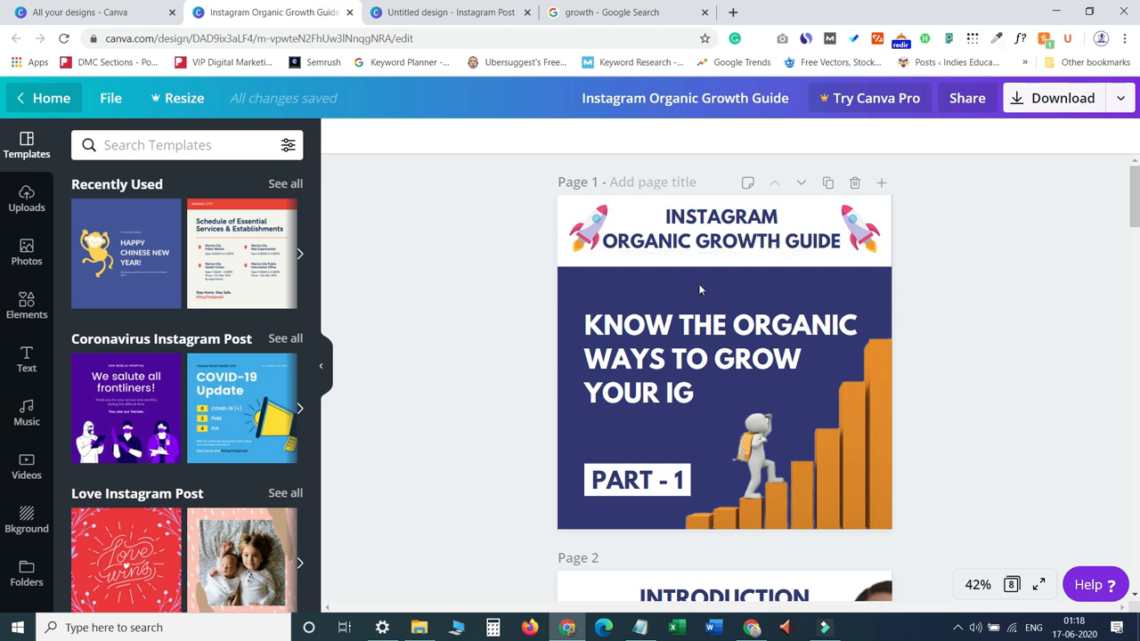
{"action": "left_click", "coordinate": [445, 9]}
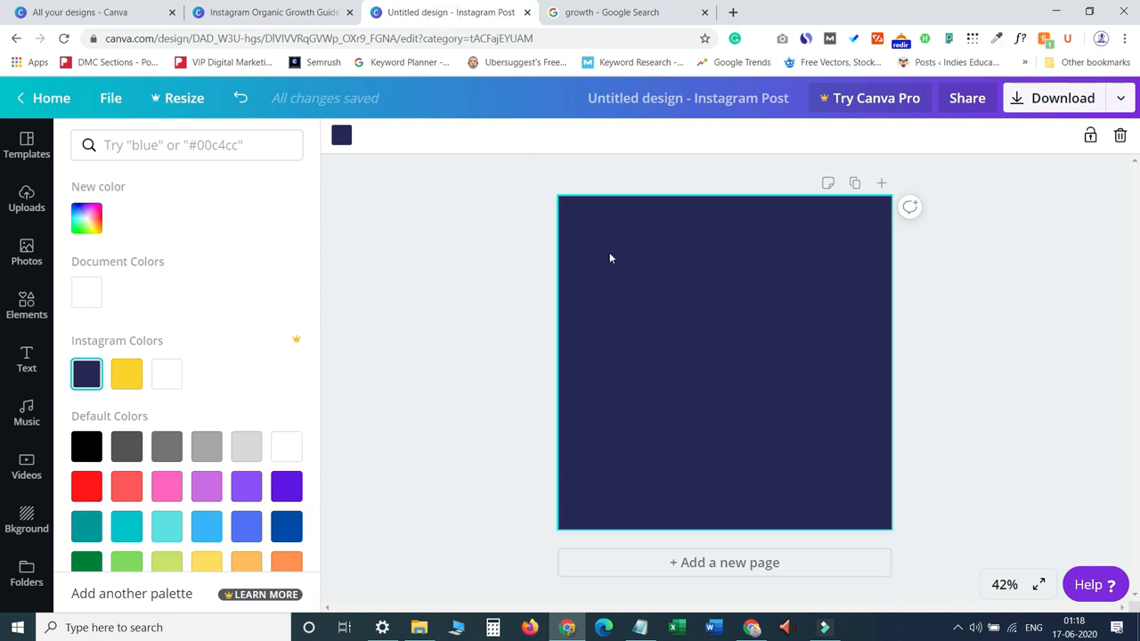
{"action": "left_click", "coordinate": [679, 325]}
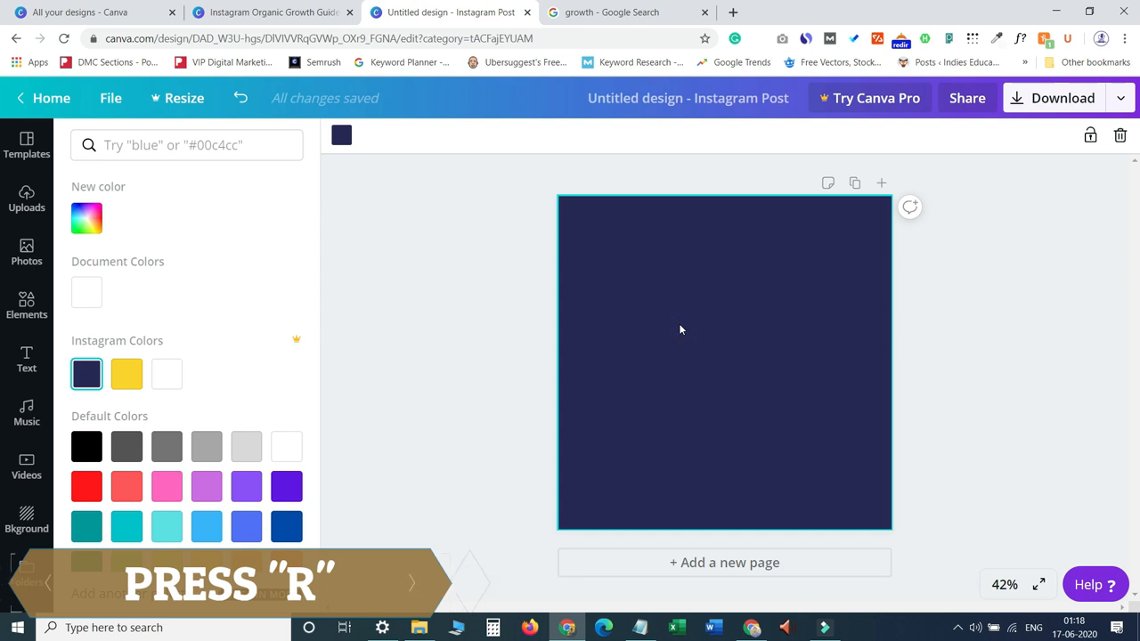
{"action": "key", "text": "r"}
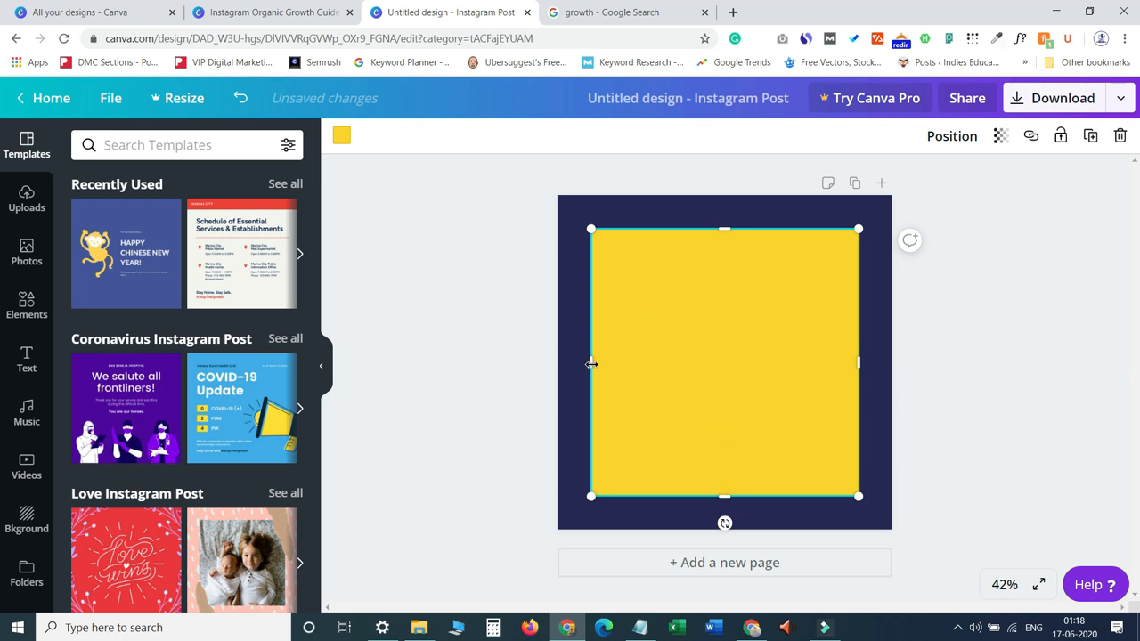
{"action": "left_click_drag", "start_coordinate": [591, 363], "coordinate": [557, 364]}
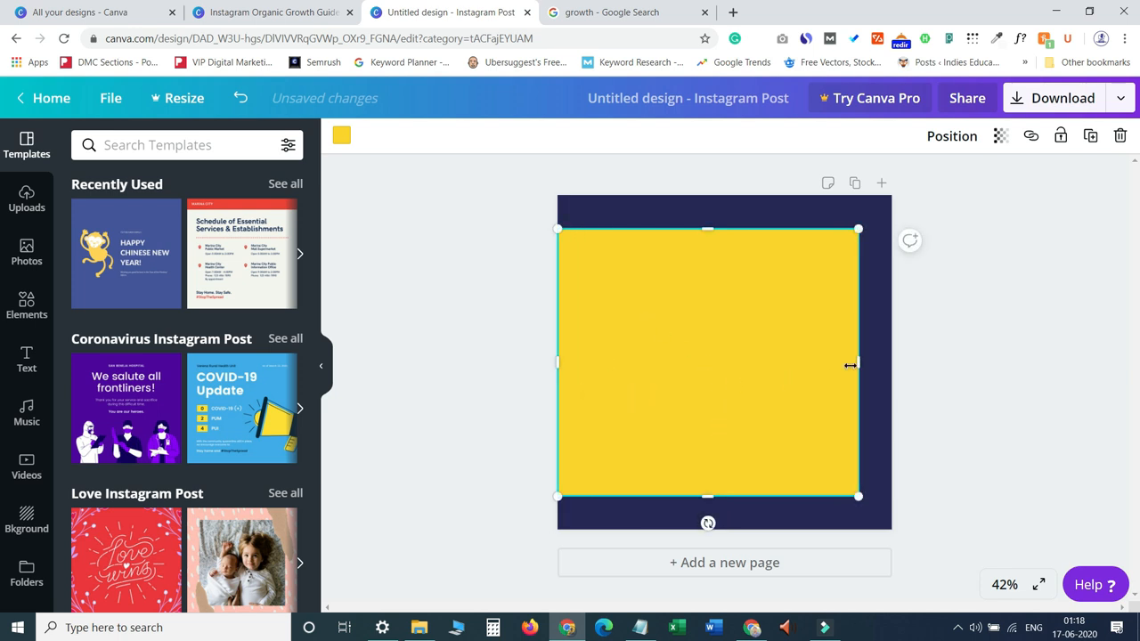
{"action": "left_click_drag", "start_coordinate": [850, 365], "coordinate": [890, 366]}
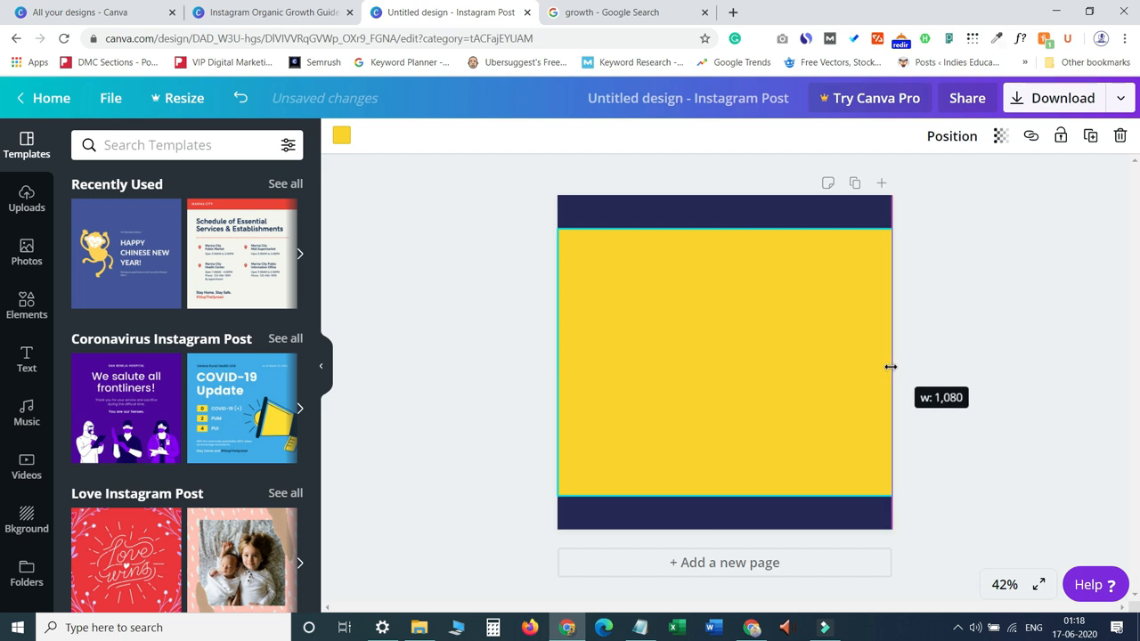
{"action": "left_click_drag", "start_coordinate": [723, 493], "coordinate": [771, 253]}
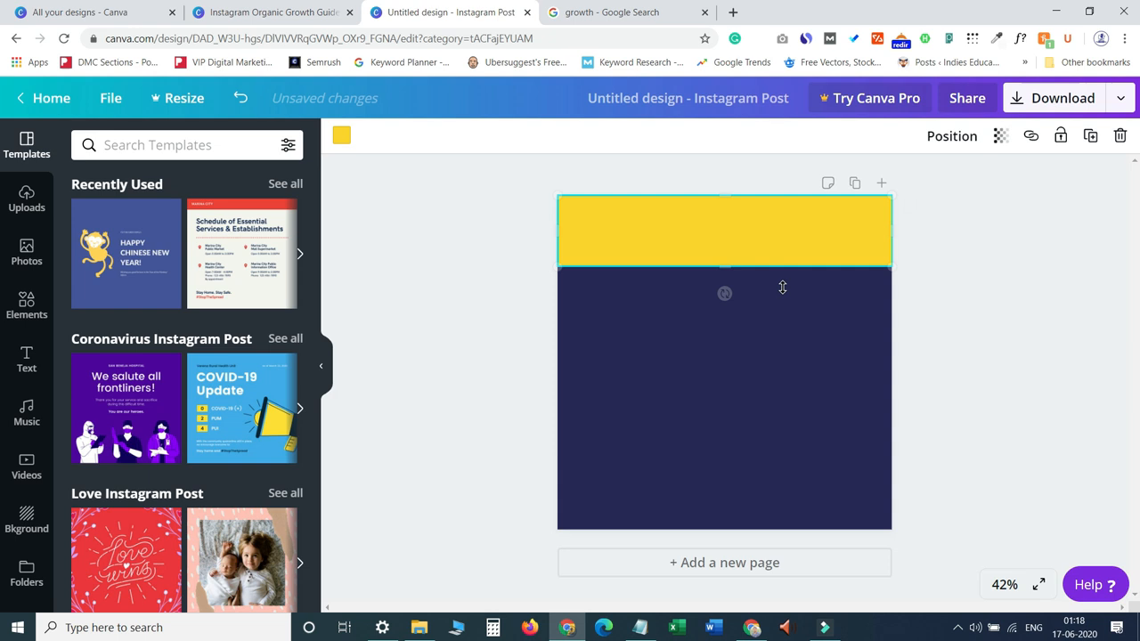
Change the top band's colour to white.
{"action": "left_click", "coordinate": [342, 139]}
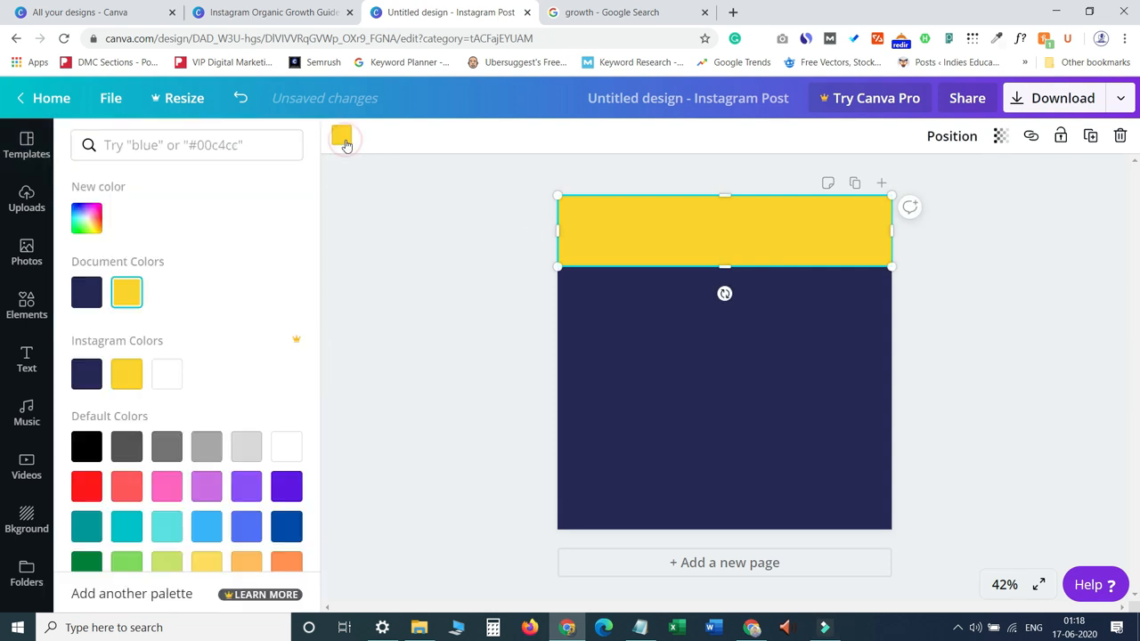
{"action": "left_click", "coordinate": [173, 383]}
{"action": "left_click", "coordinate": [608, 400]}
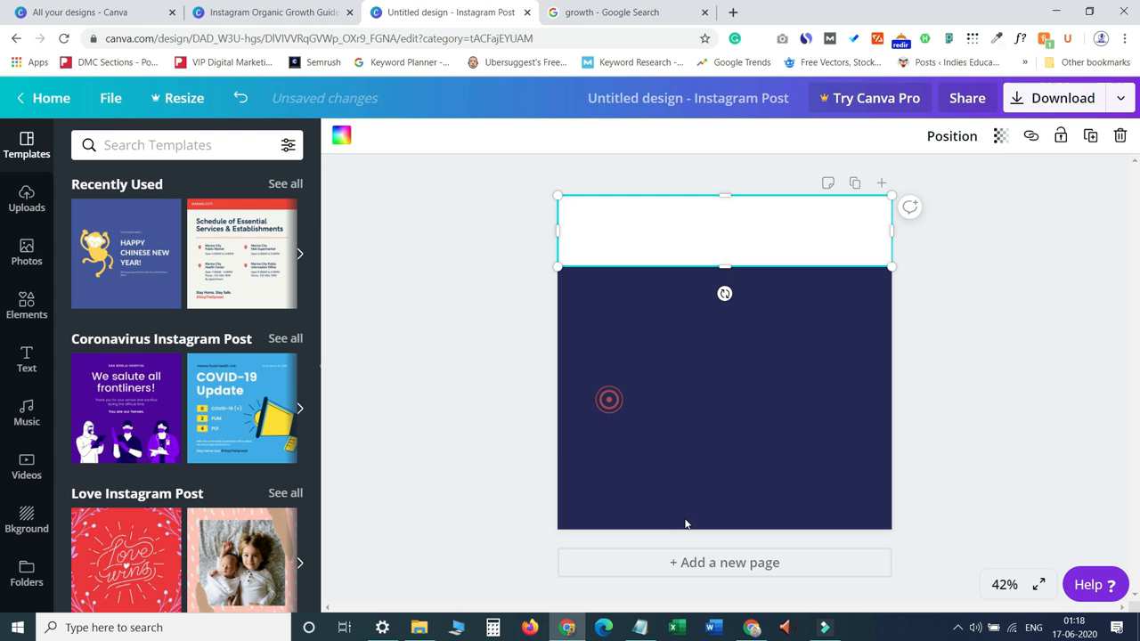
{"action": "left_click", "coordinate": [745, 468]}
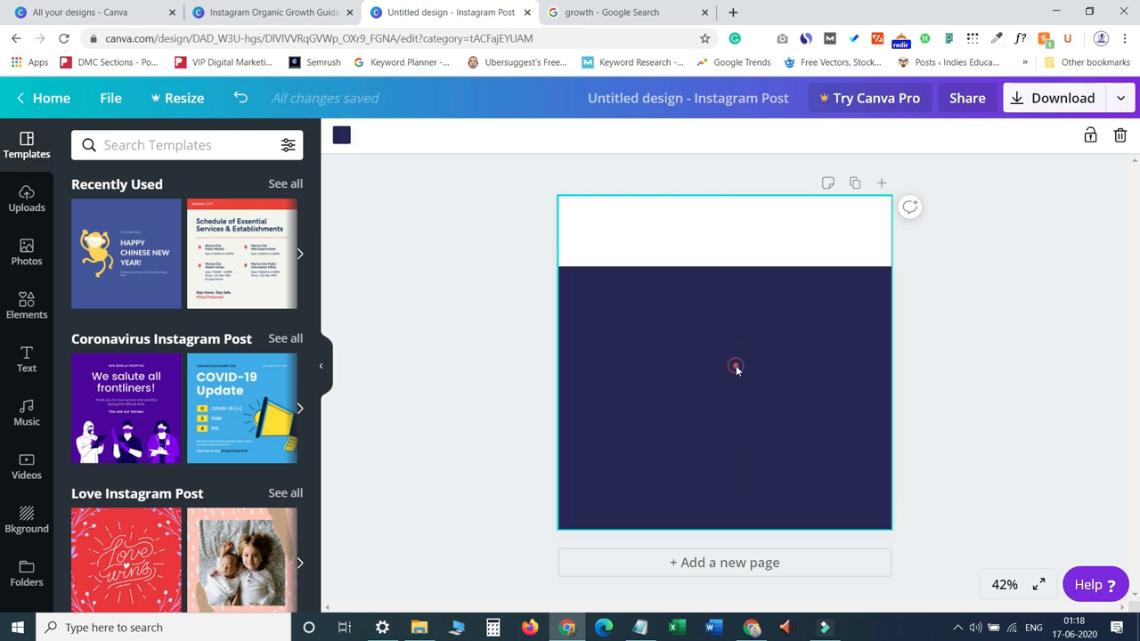
Search elements for rocket and place a small rocket illustration in the left corner of the white band.
{"action": "left_click", "coordinate": [728, 255]}
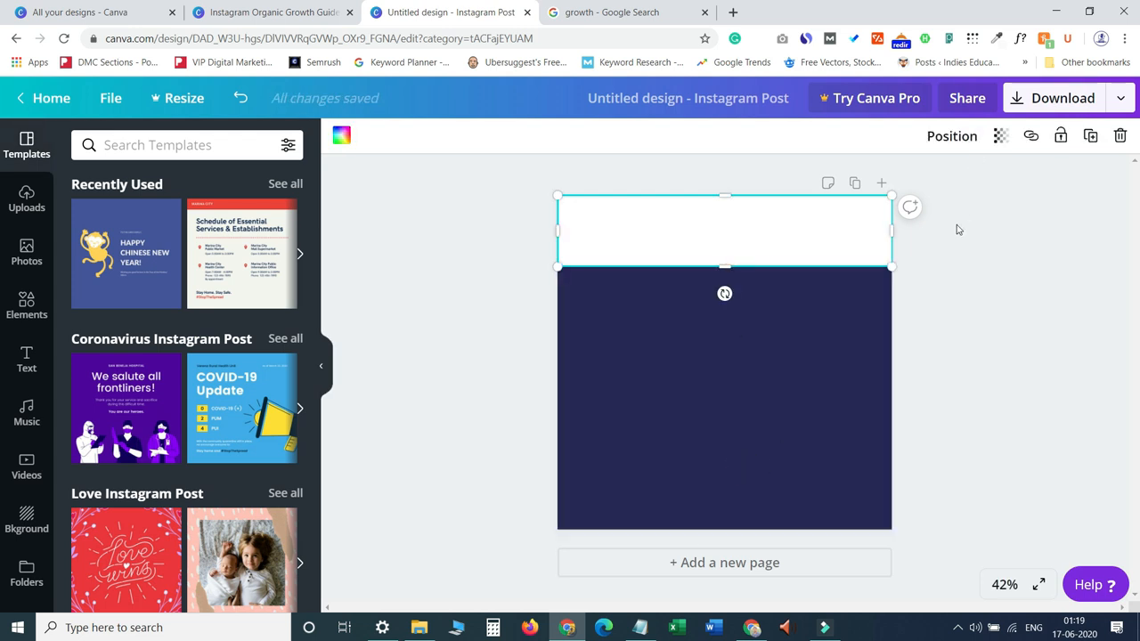
{"action": "left_click", "coordinate": [254, 12]}
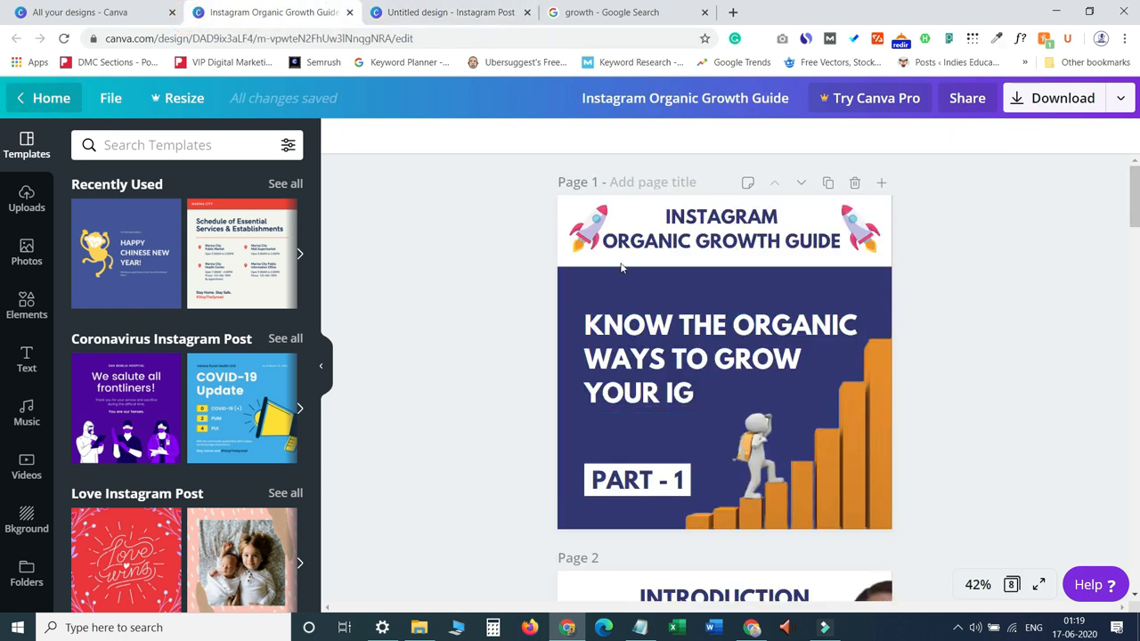
{"action": "left_click", "coordinate": [450, 12]}
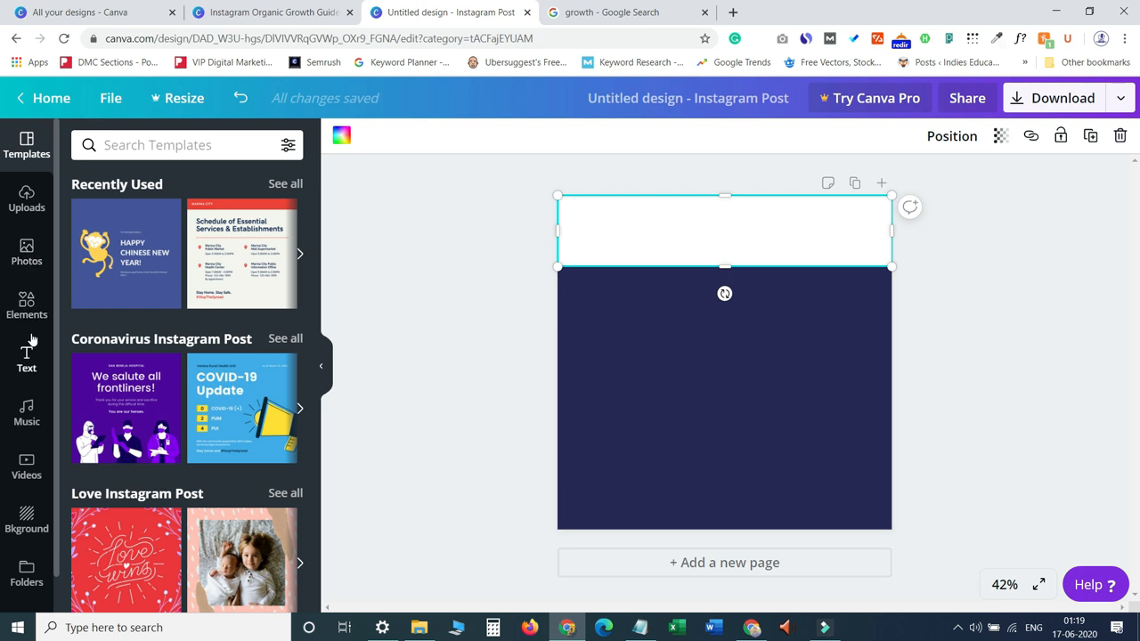
{"action": "left_click", "coordinate": [27, 303]}
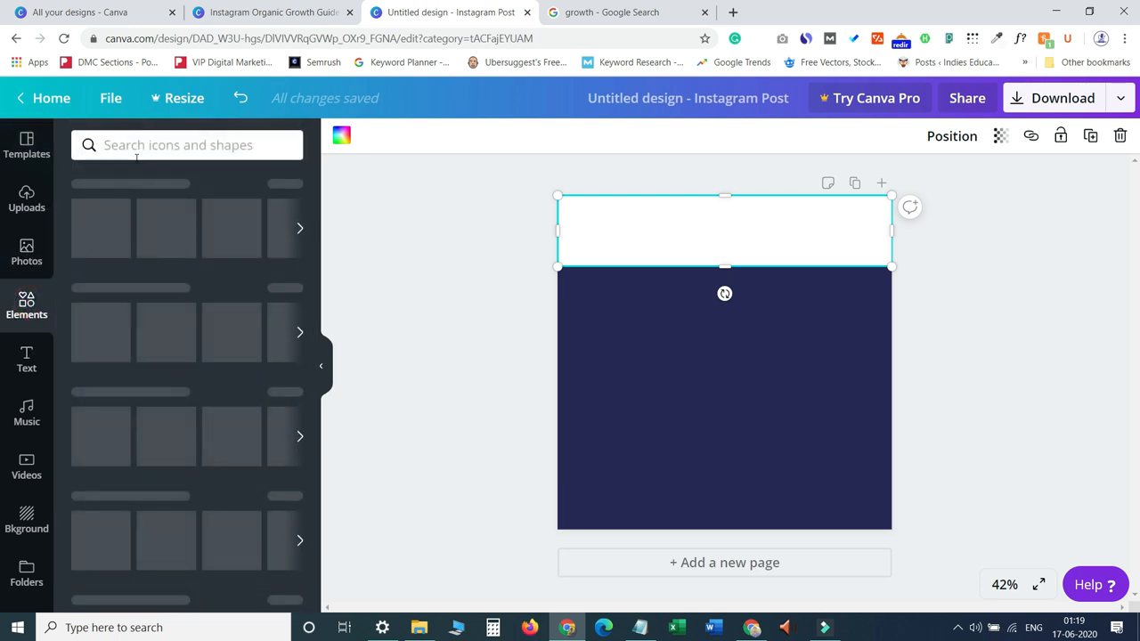
{"action": "left_click", "coordinate": [160, 145]}
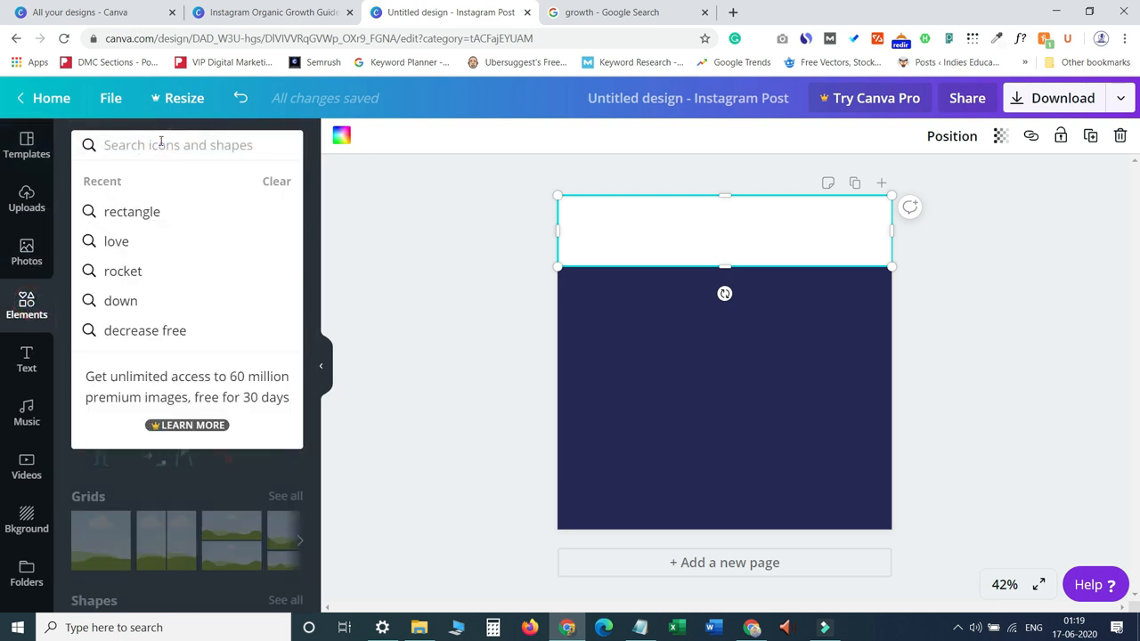
{"action": "type", "text": "rock"}
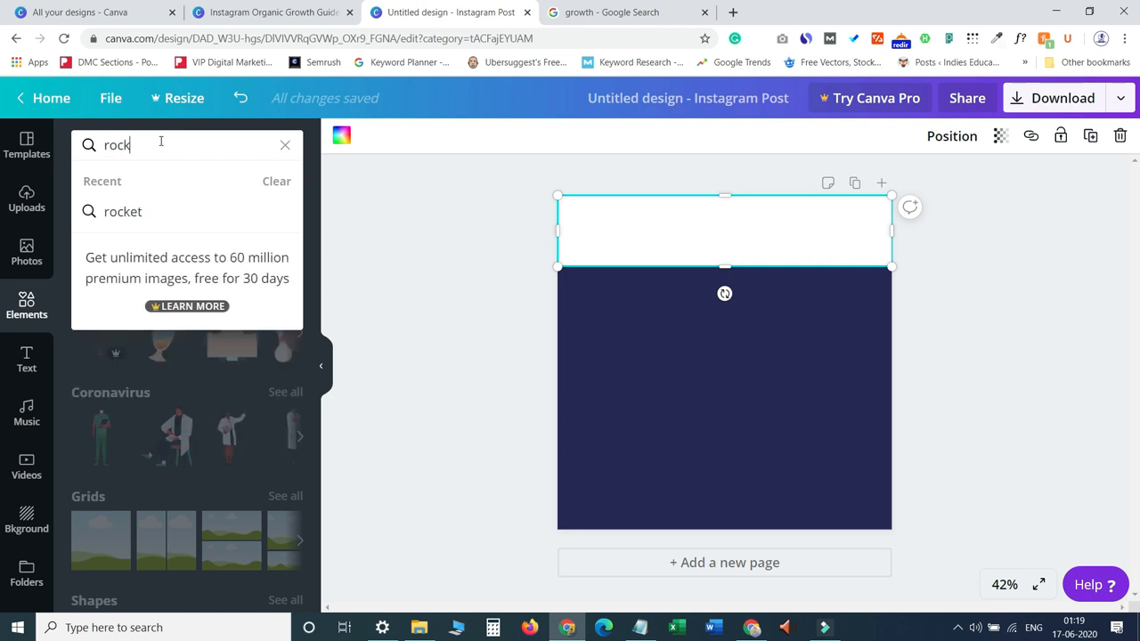
{"action": "left_click", "coordinate": [142, 213]}
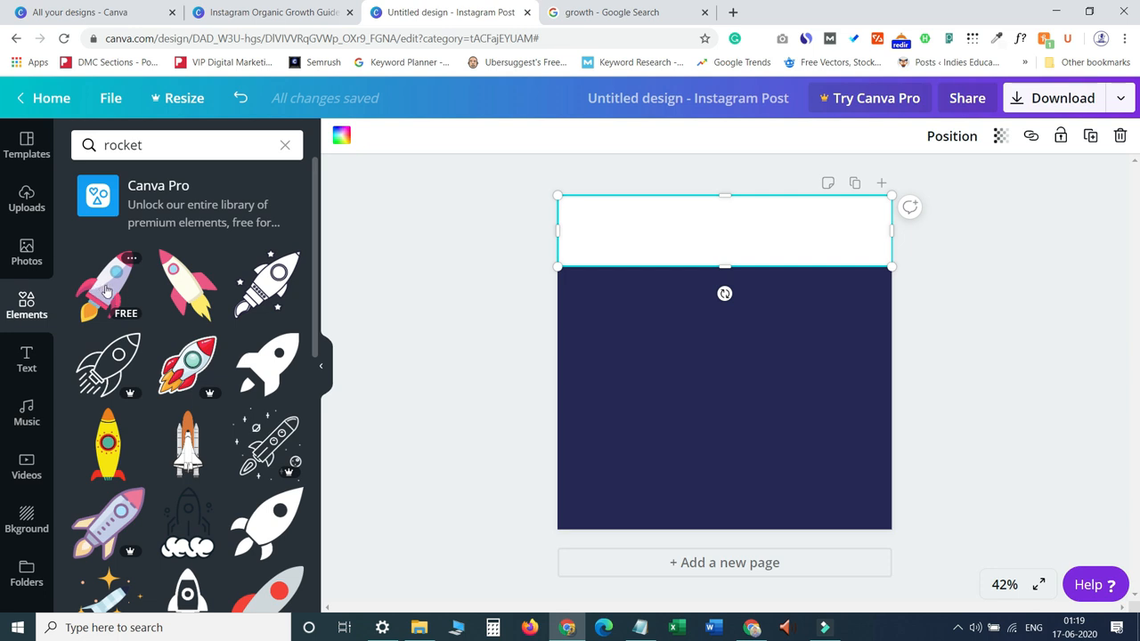
{"action": "left_click_drag", "start_coordinate": [105, 290], "coordinate": [633, 293]}
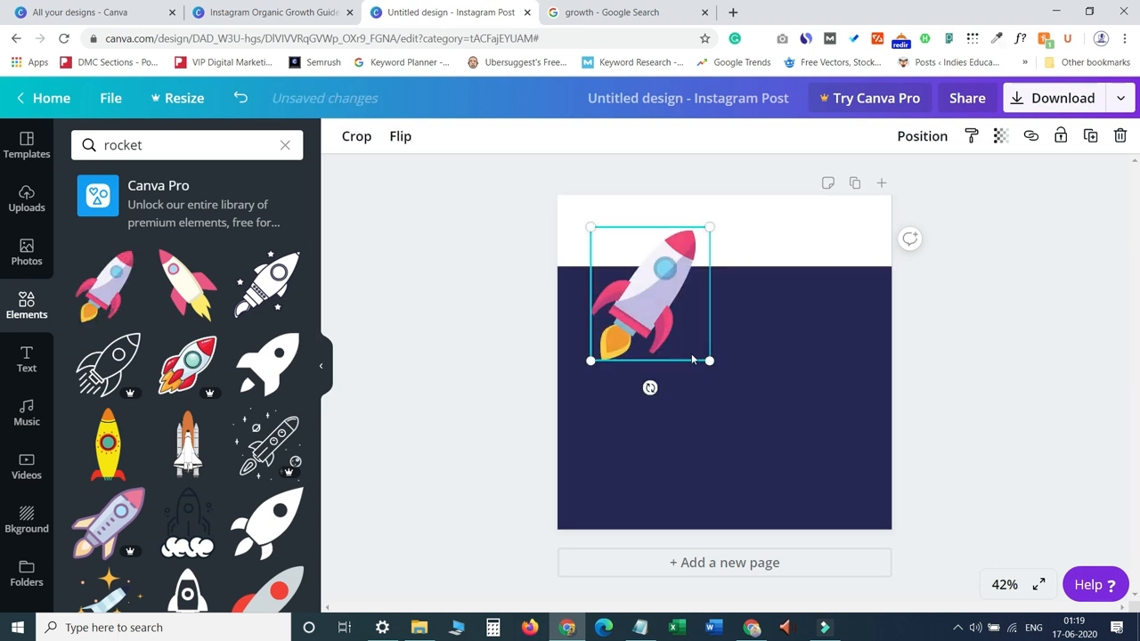
{"action": "left_click_drag", "start_coordinate": [707, 361], "coordinate": [602, 241]}
{"action": "left_click", "coordinate": [646, 360]}
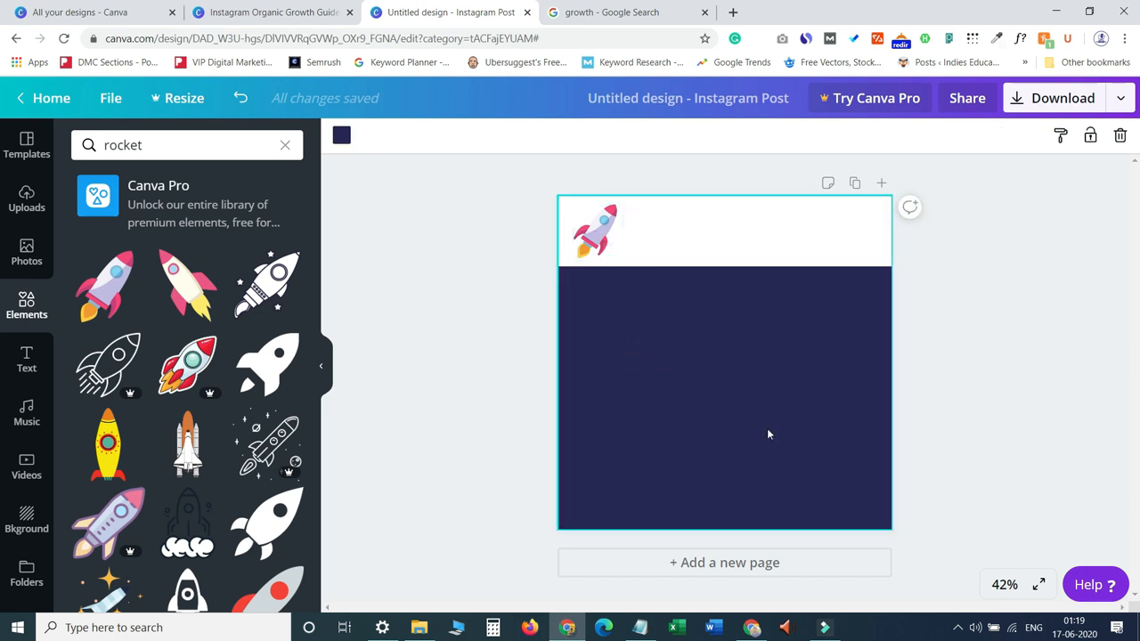
Lock the white top band in place and reselect the rocket illustration on it.
{"action": "left_click_drag", "start_coordinate": [865, 360], "coordinate": [853, 183]}
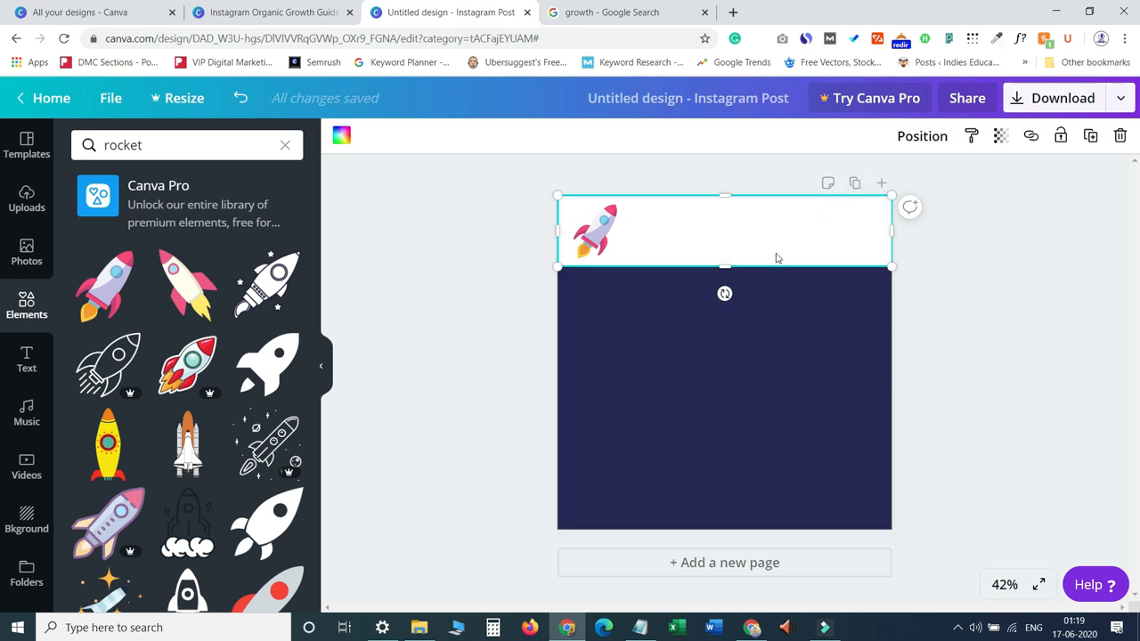
{"action": "left_click", "coordinate": [1059, 136]}
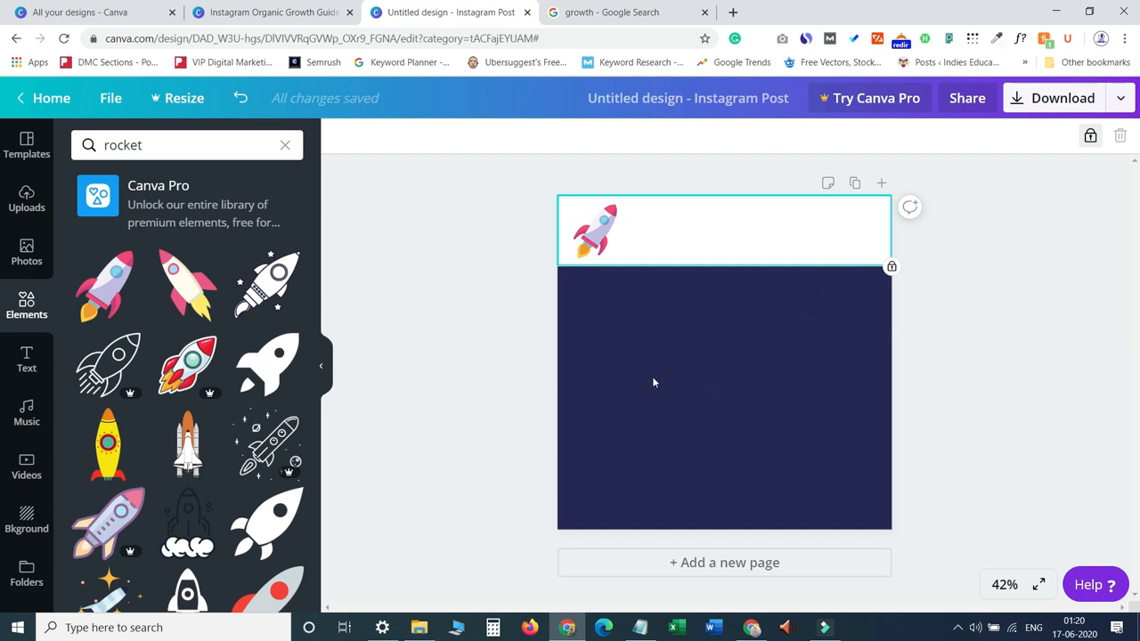
{"action": "left_click_drag", "start_coordinate": [899, 344], "coordinate": [819, 224]}
{"action": "left_click", "coordinate": [602, 243]}
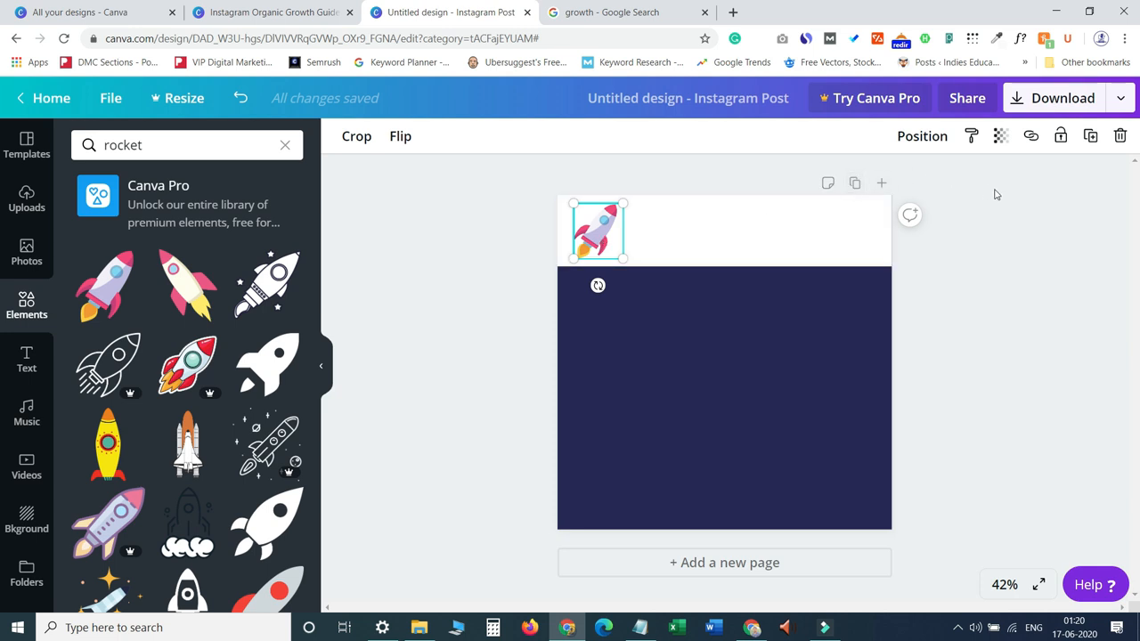
Duplicate the rocket, move the copy to the band's right corner and flip it horizontally so it faces the other rocket.
{"action": "left_click", "coordinate": [1090, 138]}
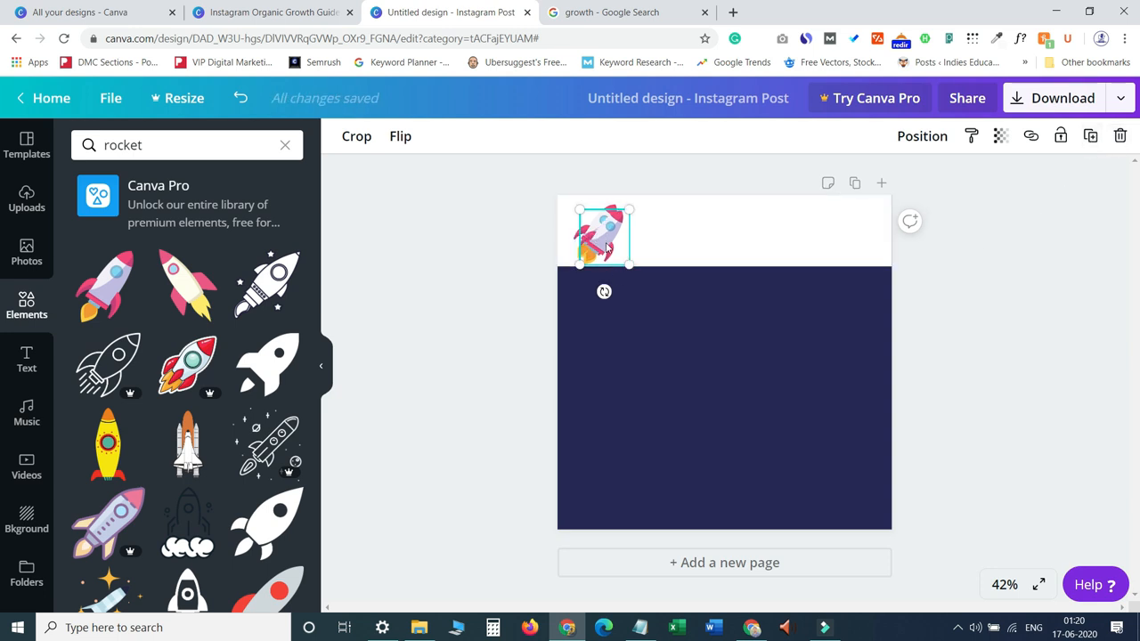
{"action": "left_click_drag", "start_coordinate": [606, 238], "coordinate": [850, 236]}
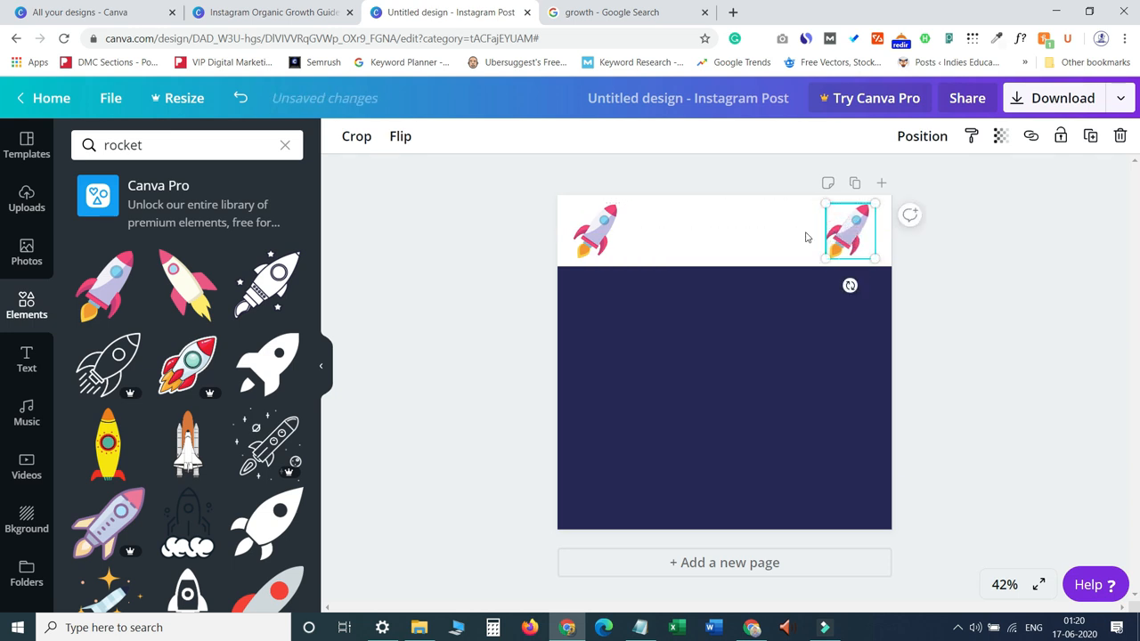
{"action": "left_click", "coordinate": [414, 140]}
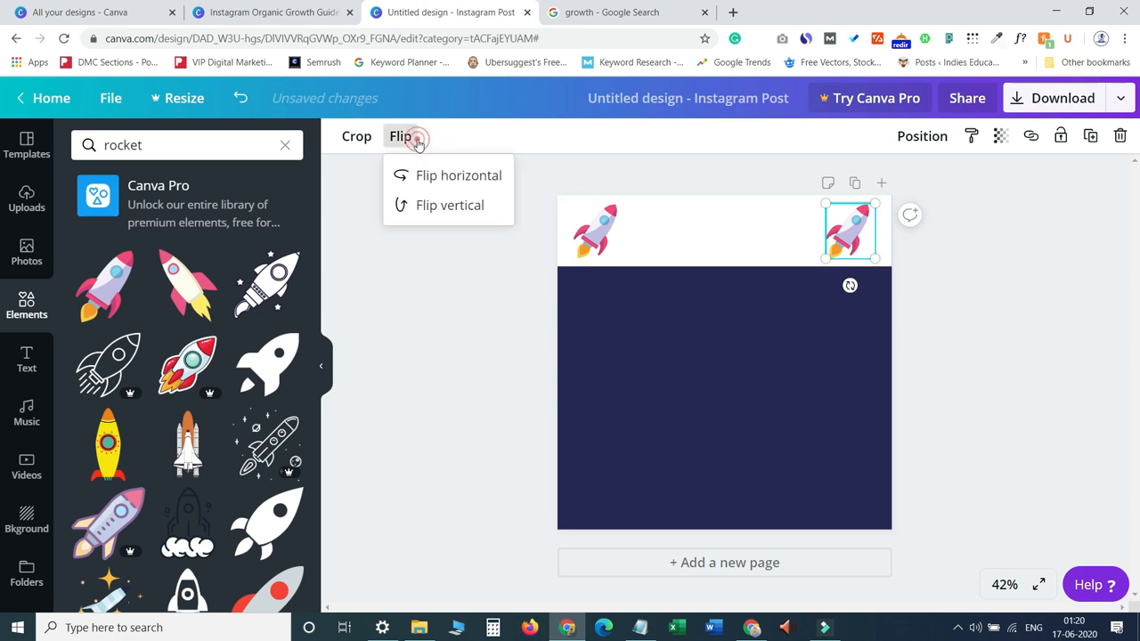
{"action": "left_click", "coordinate": [445, 206]}
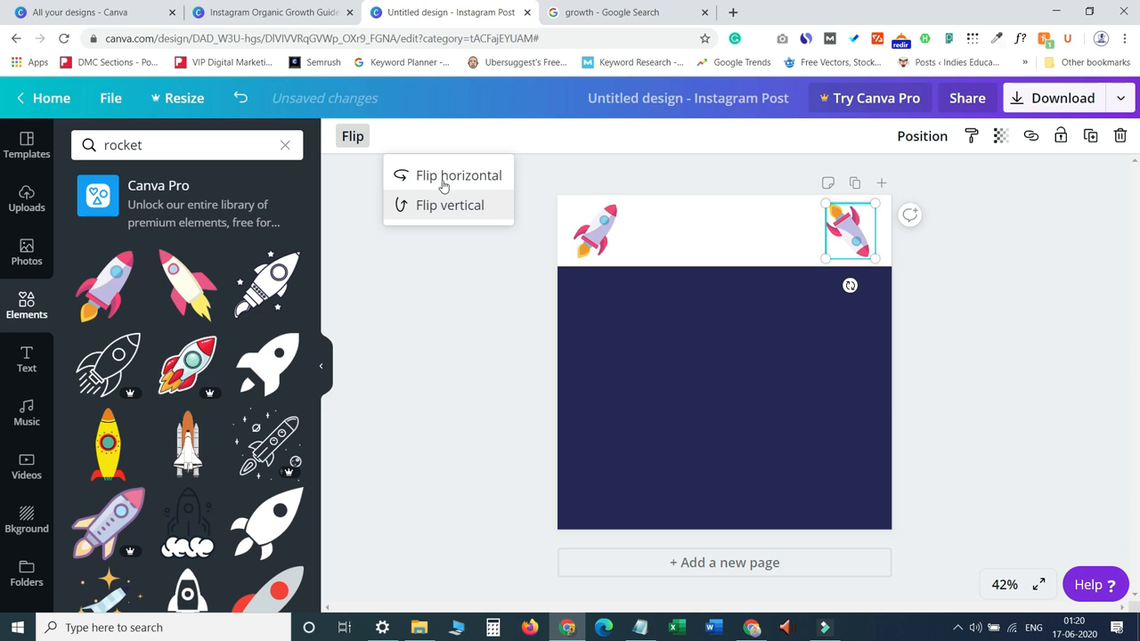
{"action": "left_click", "coordinate": [448, 205]}
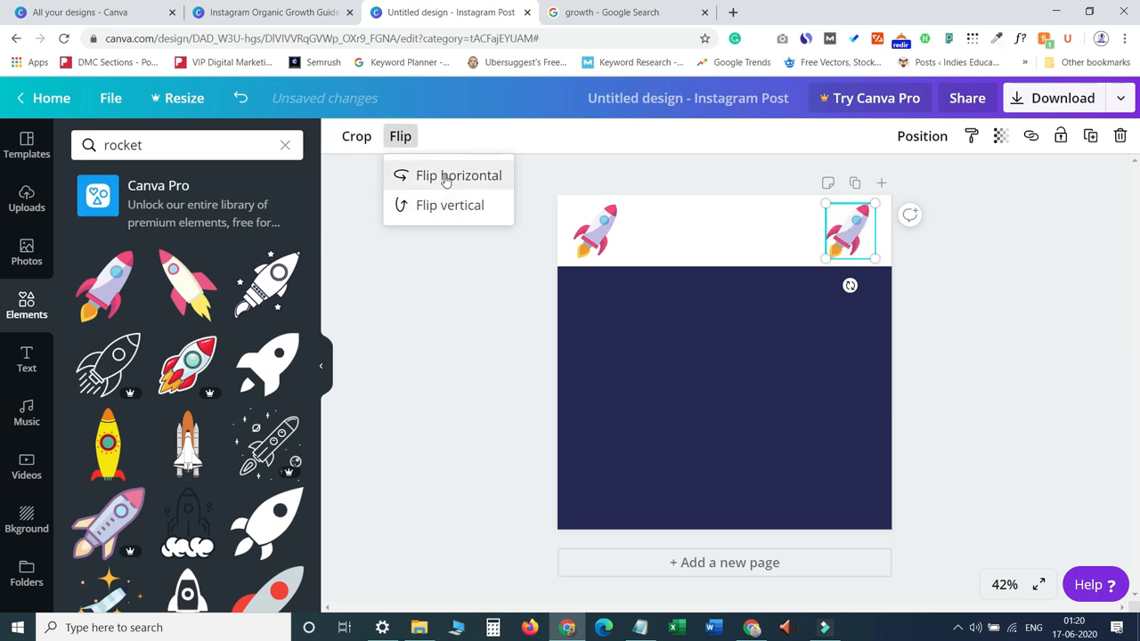
{"action": "left_click", "coordinate": [443, 176]}
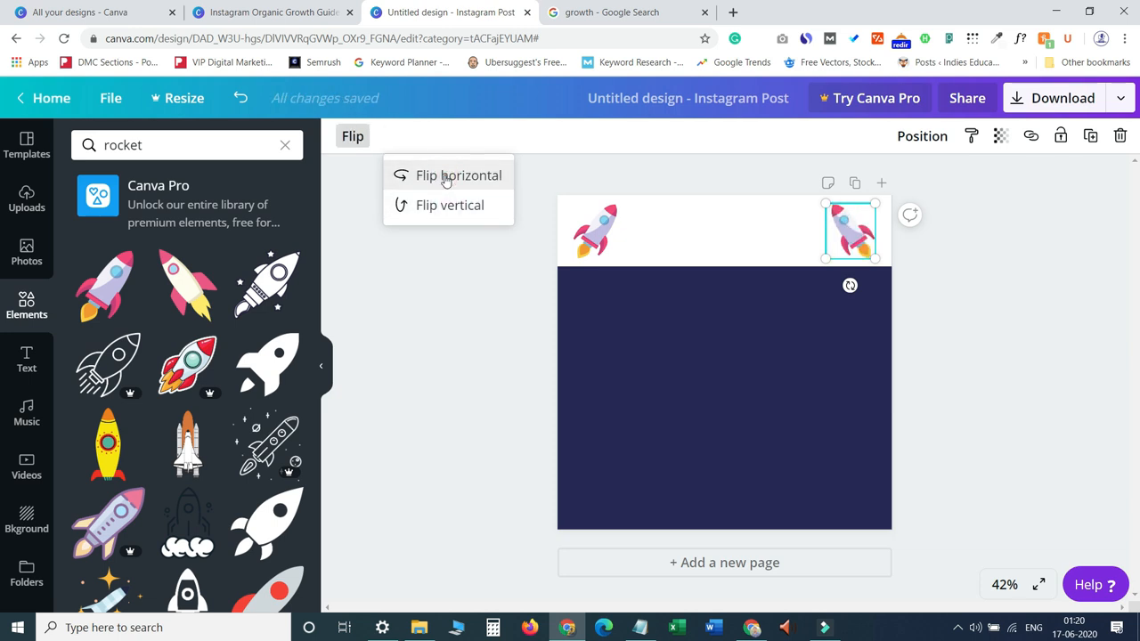
{"action": "left_click_drag", "start_coordinate": [850, 230], "coordinate": [863, 233]}
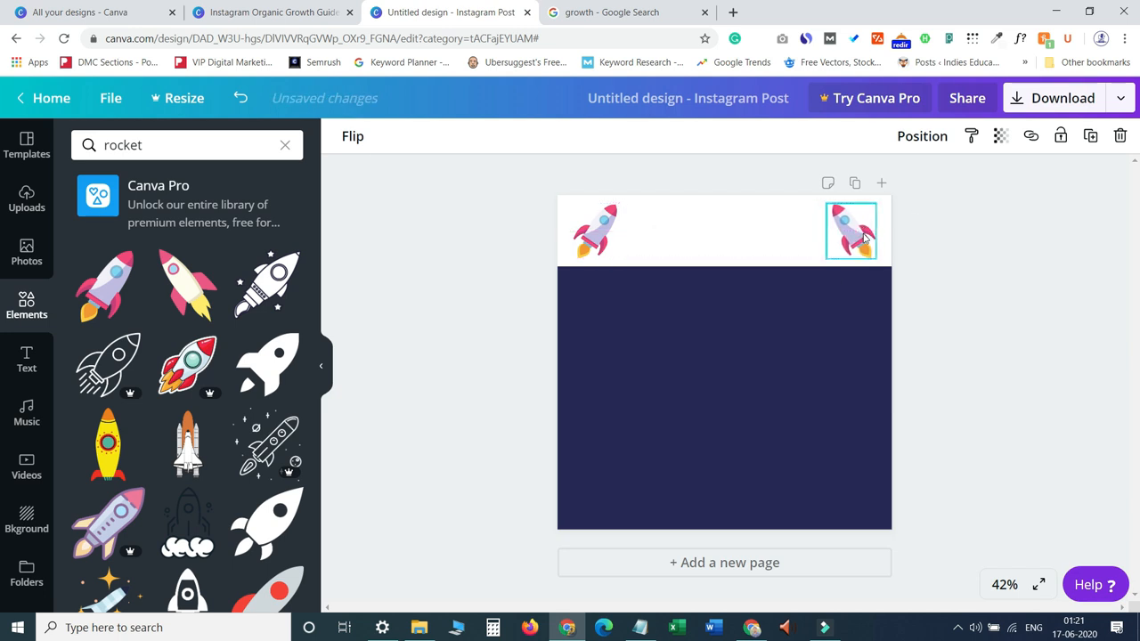
{"action": "left_click", "coordinate": [722, 450]}
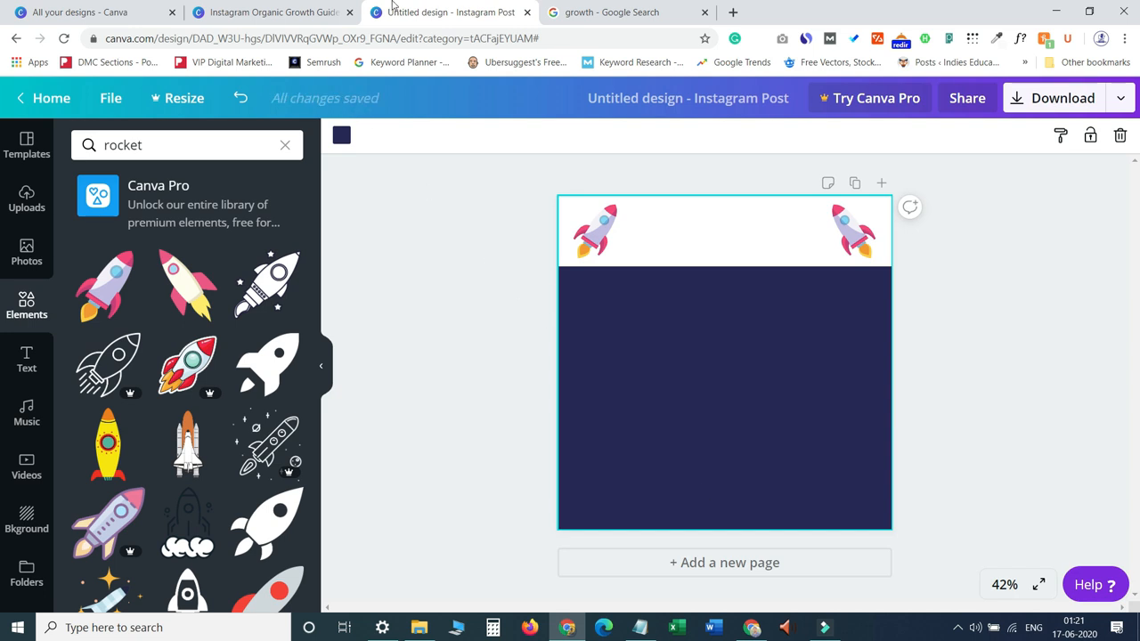
Copy the INSTAGRAM ORGANIC GROWTH GUIDE heading text from the original Instagram Organic Growth Guide design.
{"action": "left_click", "coordinate": [338, 13]}
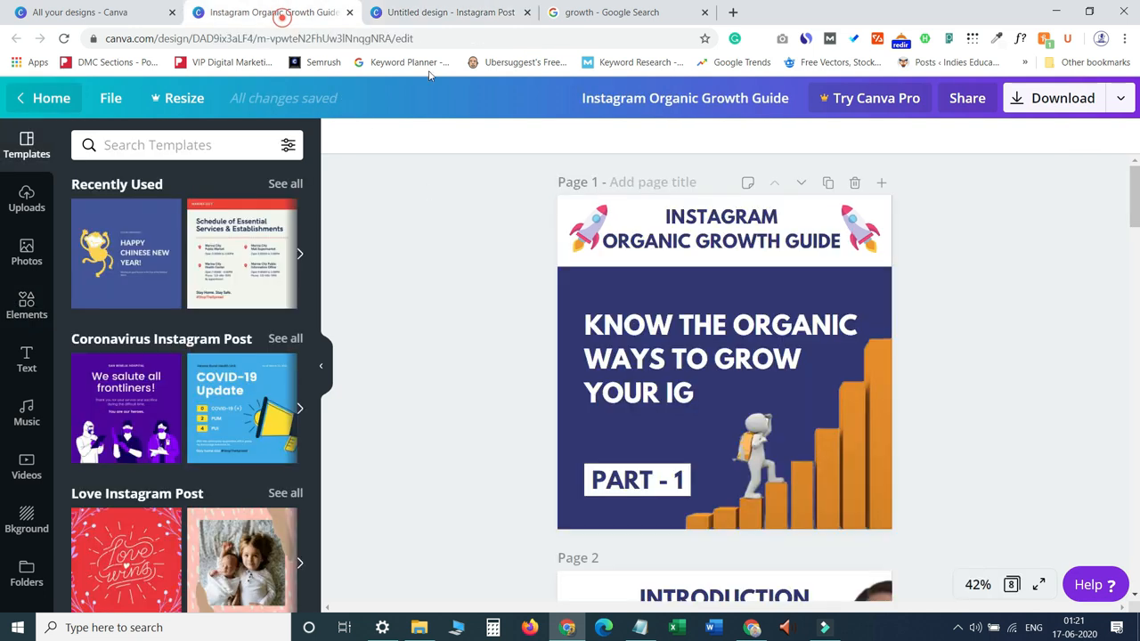
{"action": "left_click", "coordinate": [703, 241]}
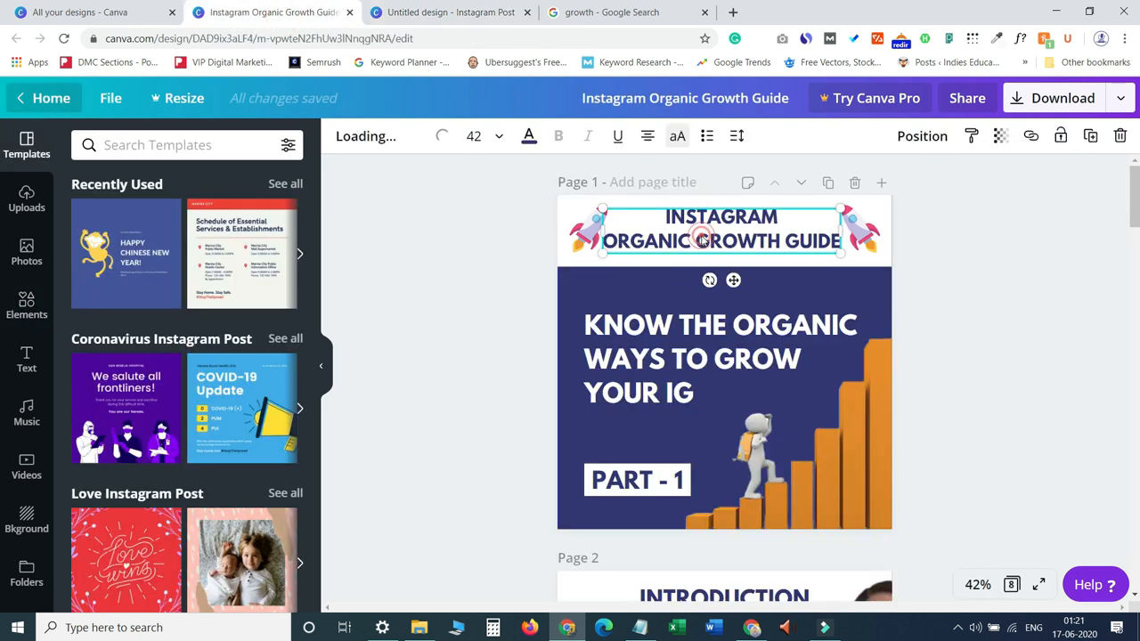
{"action": "double_click", "coordinate": [829, 242]}
{"action": "left_click", "coordinate": [802, 227]}
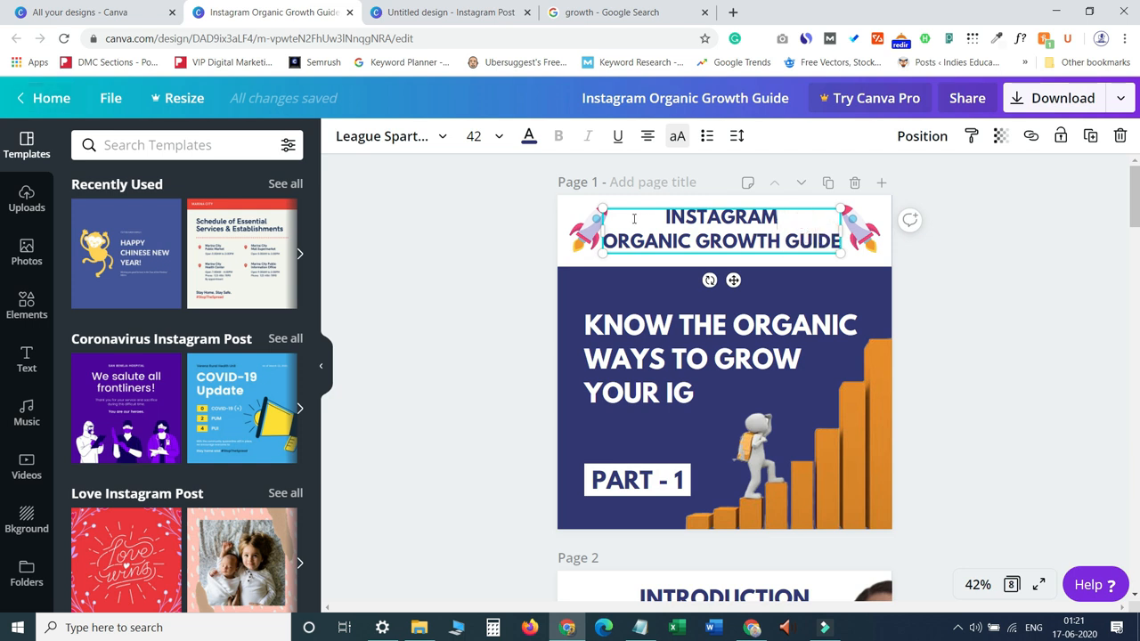
{"action": "left_click_drag", "start_coordinate": [666, 216], "coordinate": [837, 239]}
{"action": "right_click", "coordinate": [768, 233]}
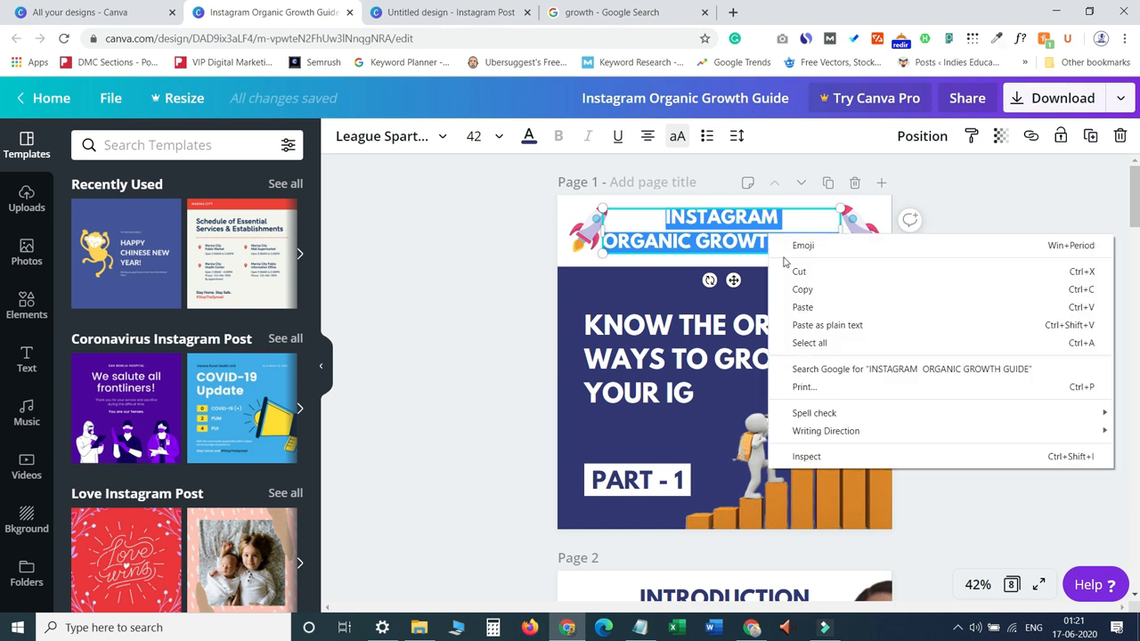
{"action": "left_click", "coordinate": [797, 287]}
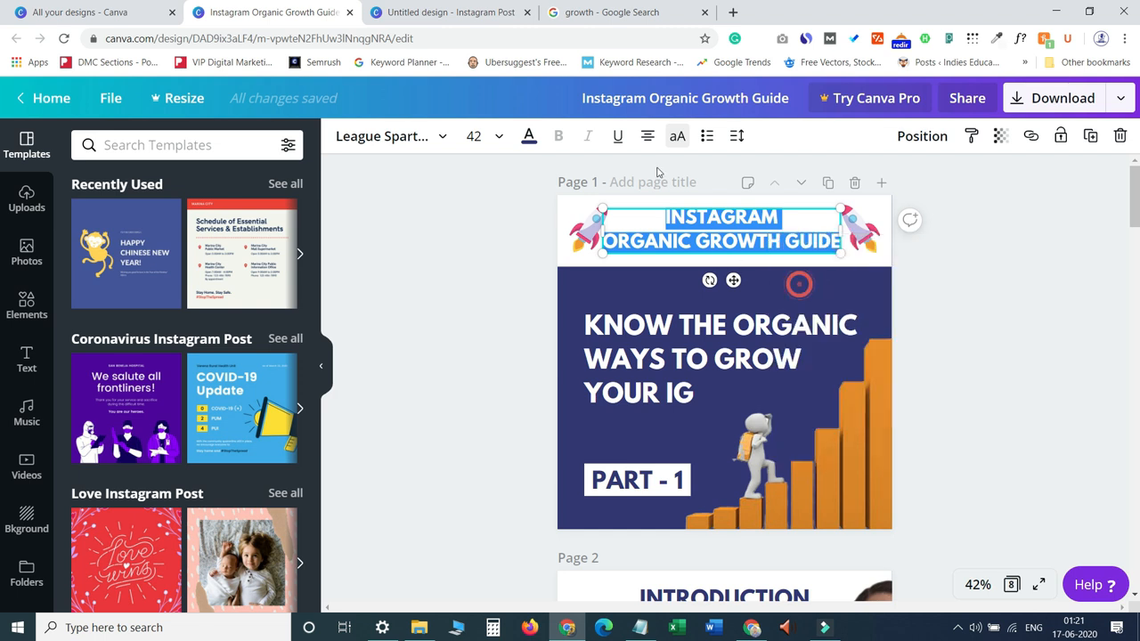
Add a subheading text box to the new design and paste the copied heading text in place of the placeholder.
{"action": "left_click", "coordinate": [443, 12]}
{"action": "left_click", "coordinate": [681, 247]}
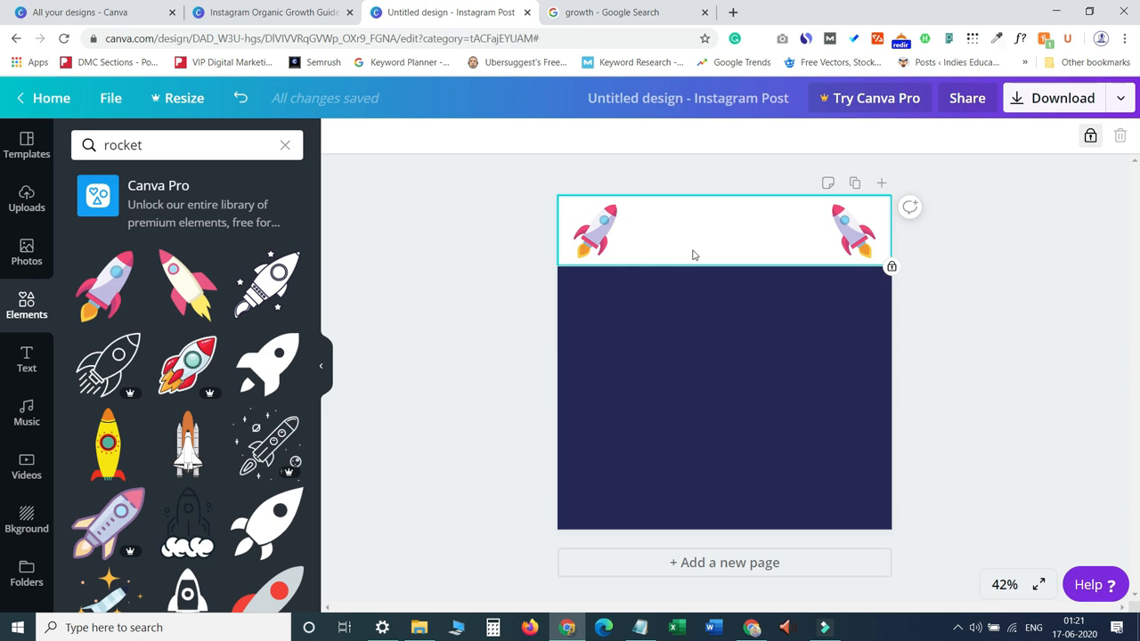
{"action": "left_click", "coordinate": [27, 367]}
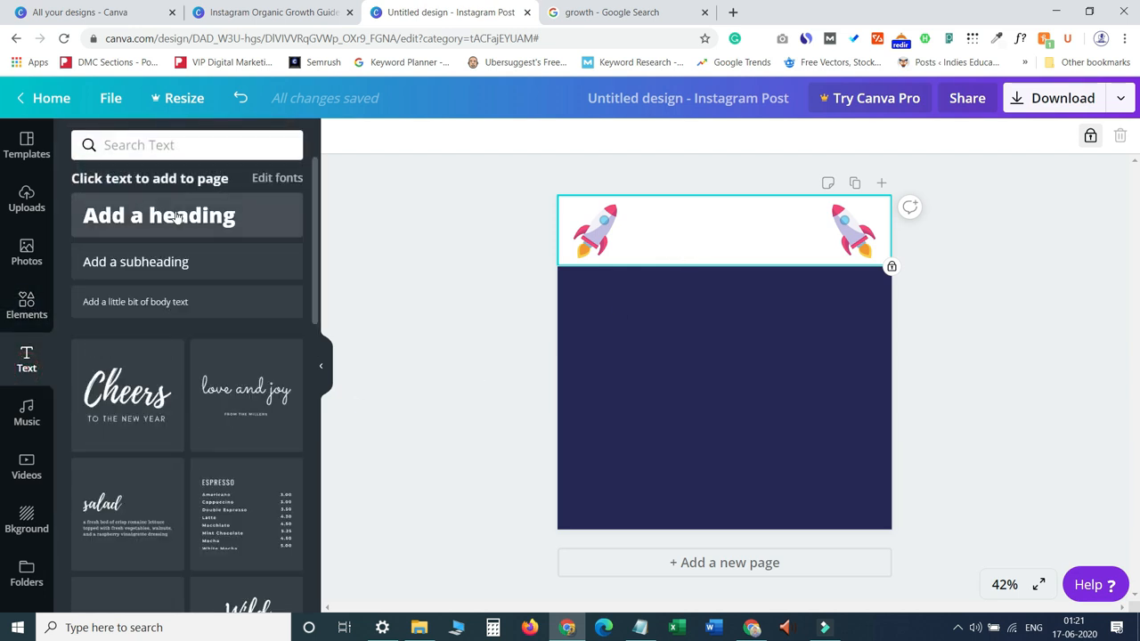
{"action": "left_click", "coordinate": [178, 261]}
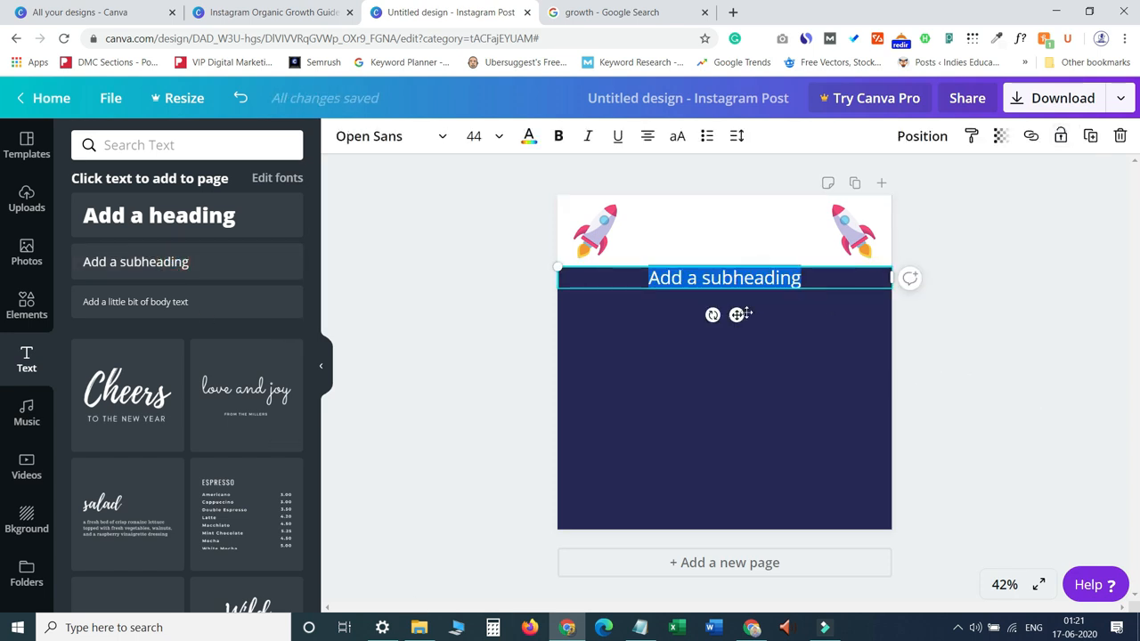
{"action": "left_click_drag", "start_coordinate": [736, 314], "coordinate": [743, 266]}
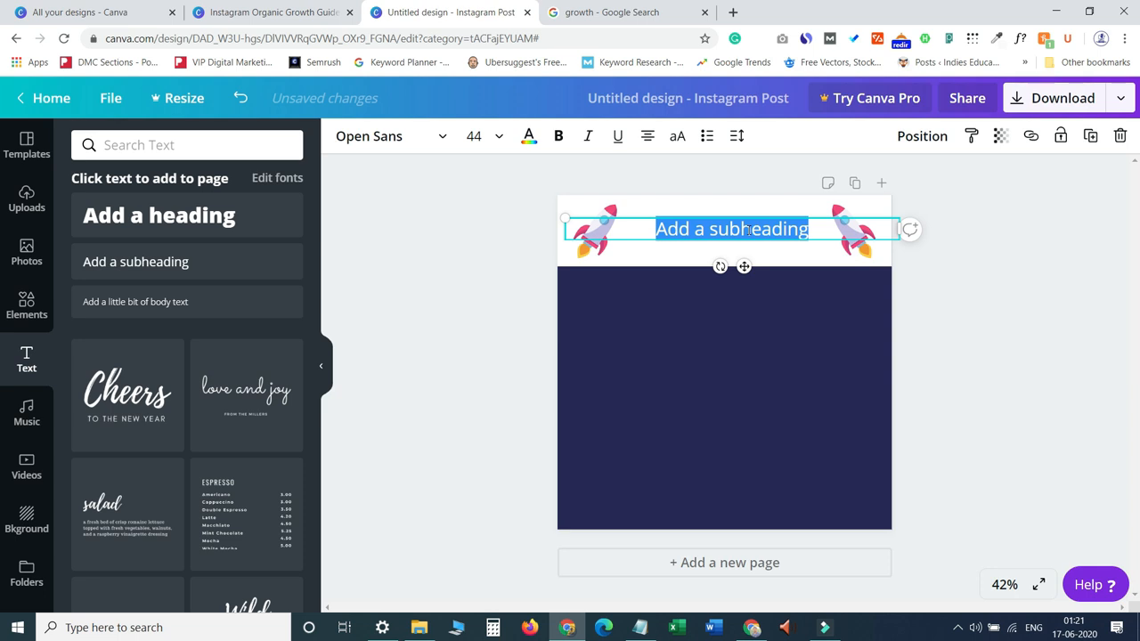
{"action": "key", "text": "Return"}
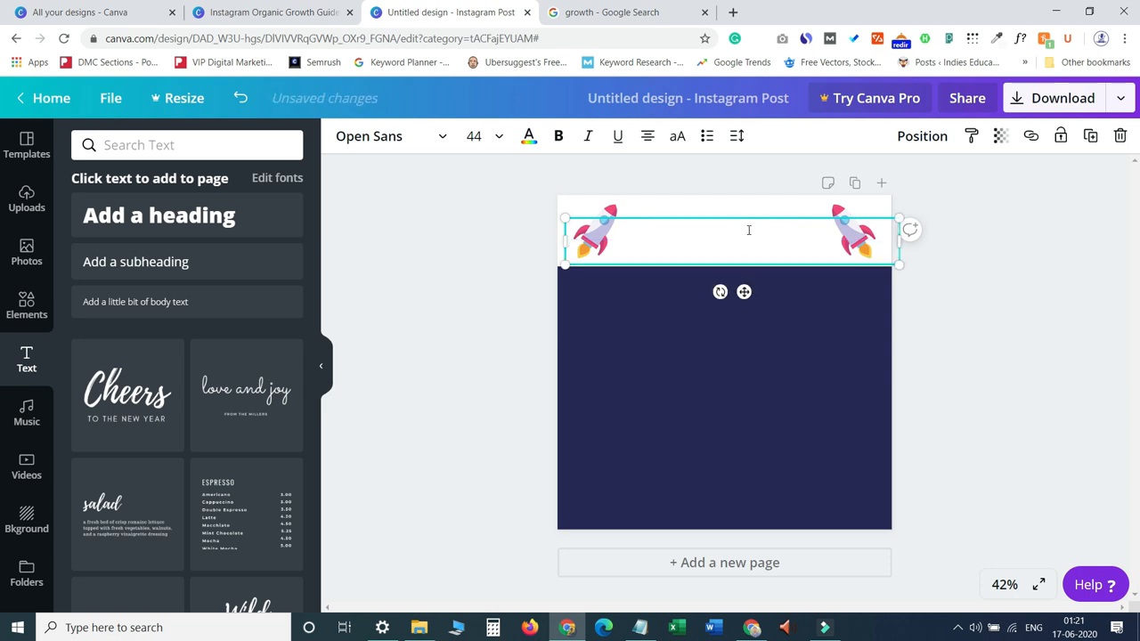
{"action": "key", "text": "ctrl+v"}
{"action": "left_click_drag", "start_coordinate": [743, 291], "coordinate": [744, 370]}
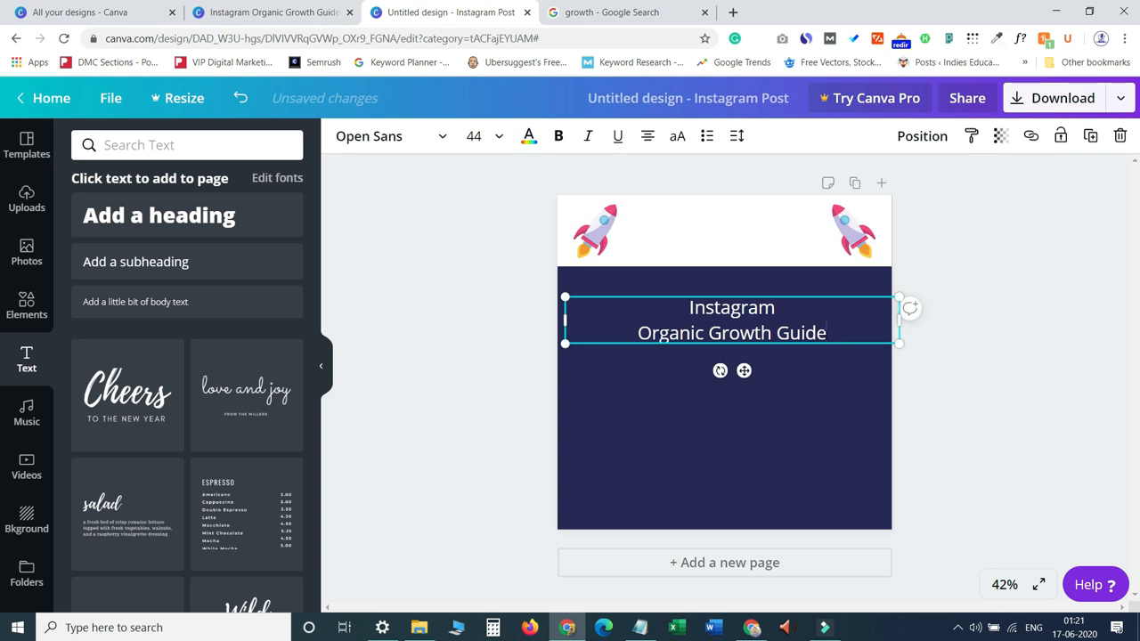
Set the pasted heading text to uppercase in the League Spartan font.
{"action": "left_click_drag", "start_coordinate": [844, 335], "coordinate": [681, 301]}
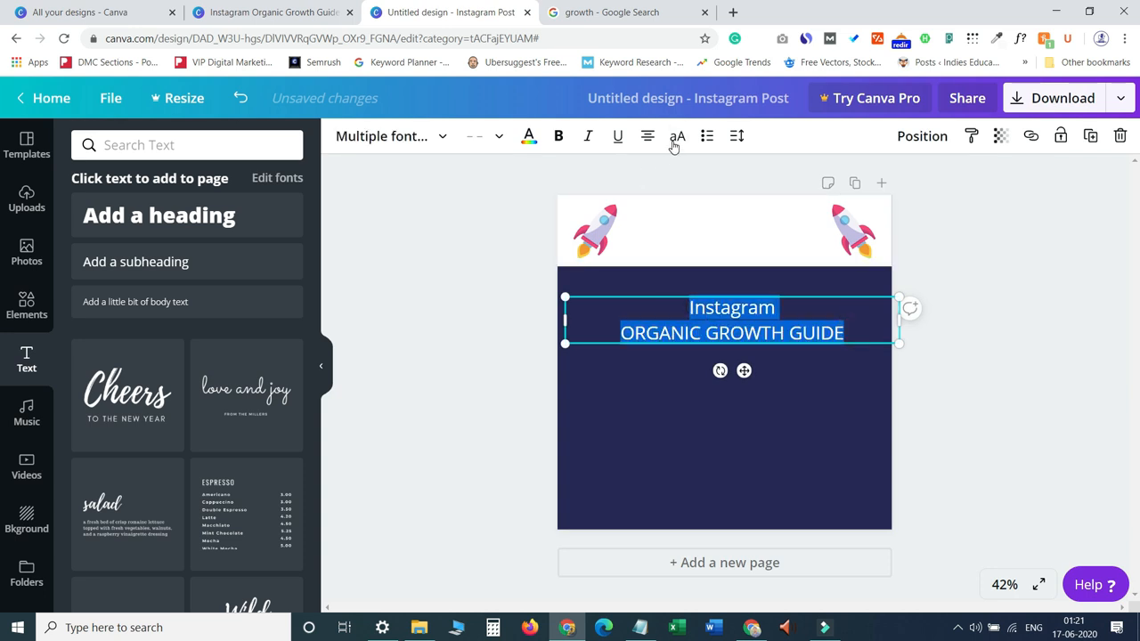
{"action": "left_click", "coordinate": [676, 140]}
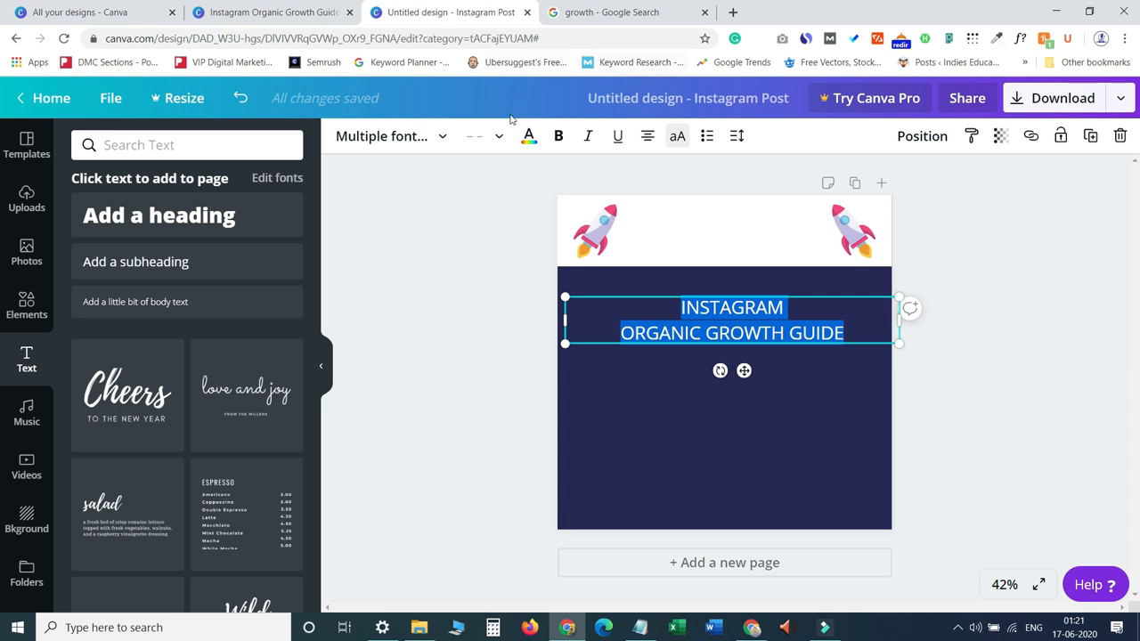
{"action": "left_click", "coordinate": [438, 138]}
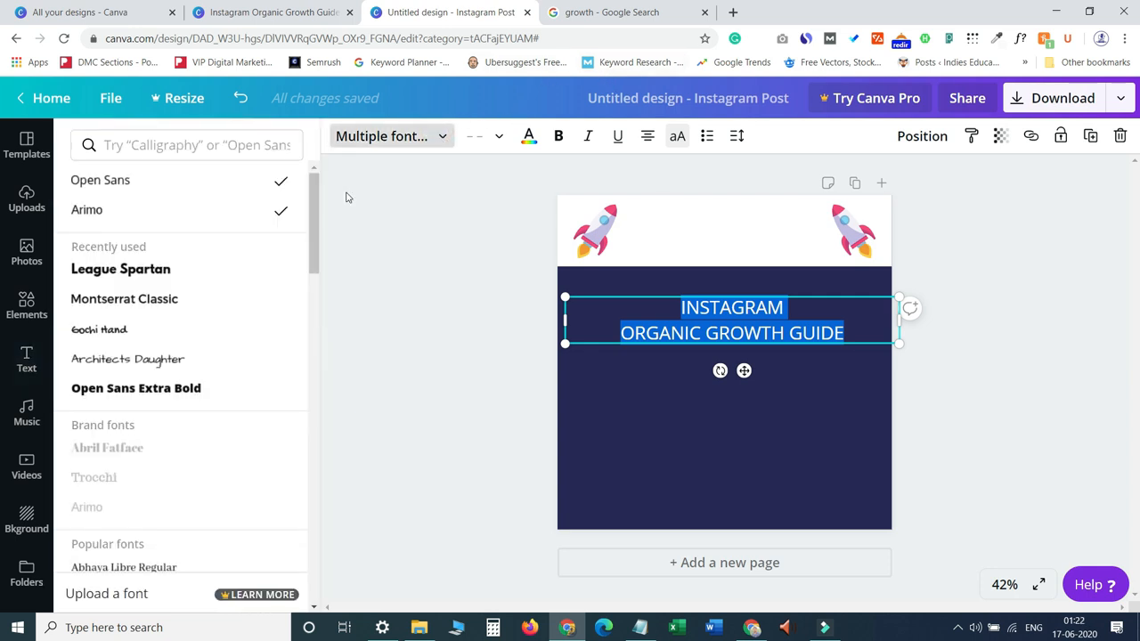
{"action": "left_click", "coordinate": [132, 273]}
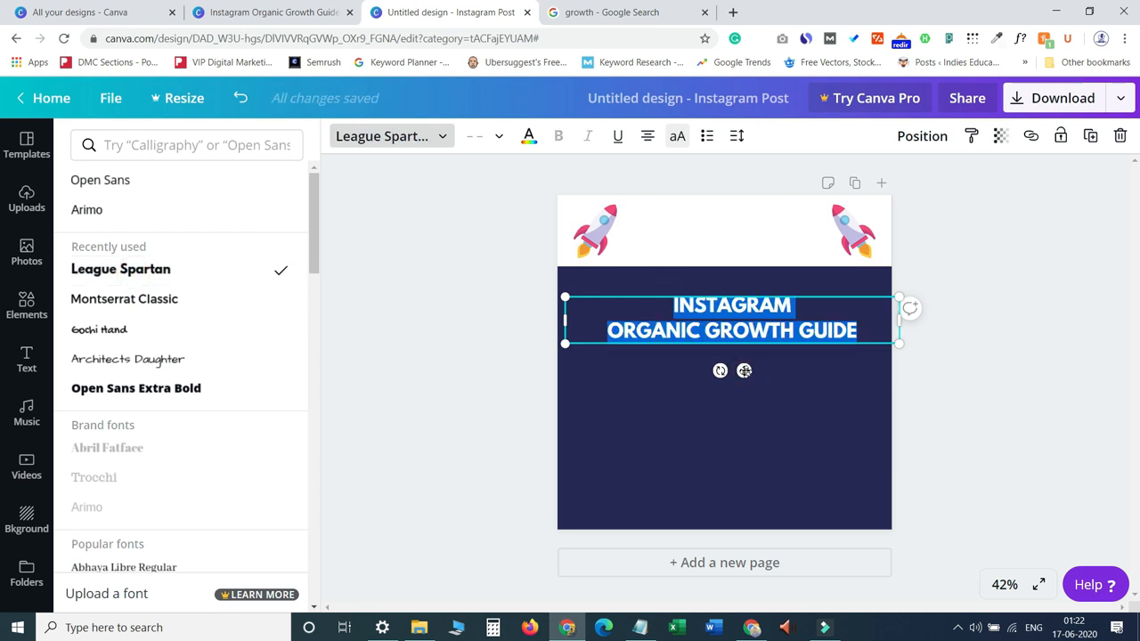
Change the heading text colour to the navy swatch and move the text box into the white top band.
{"action": "left_click_drag", "start_coordinate": [743, 371], "coordinate": [739, 323]}
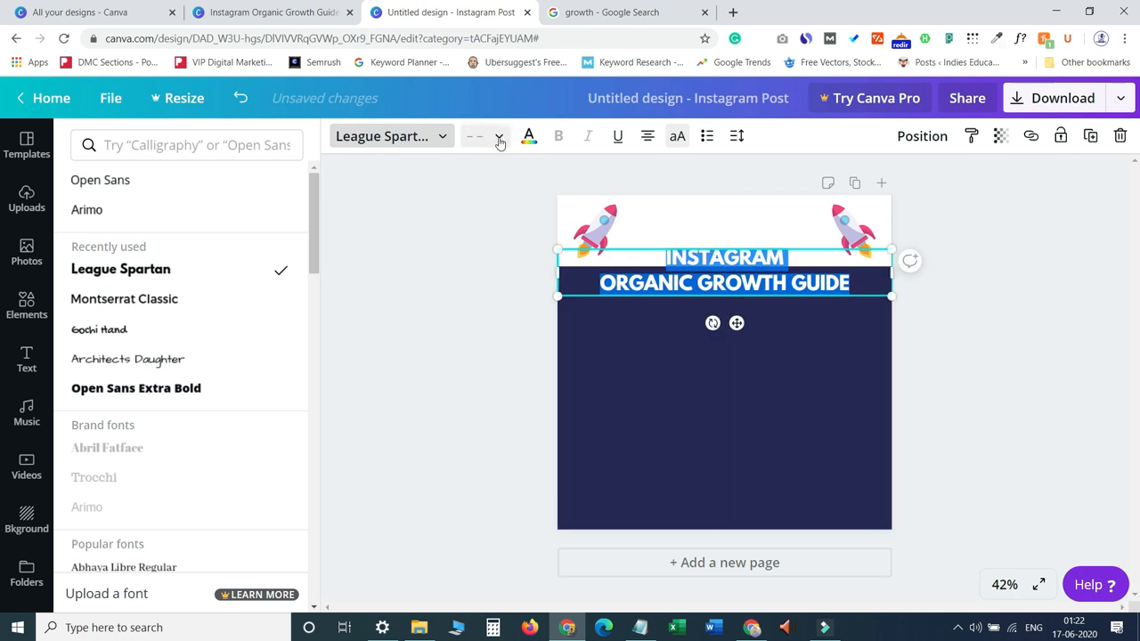
{"action": "left_click", "coordinate": [527, 135]}
{"action": "left_click", "coordinate": [87, 374]}
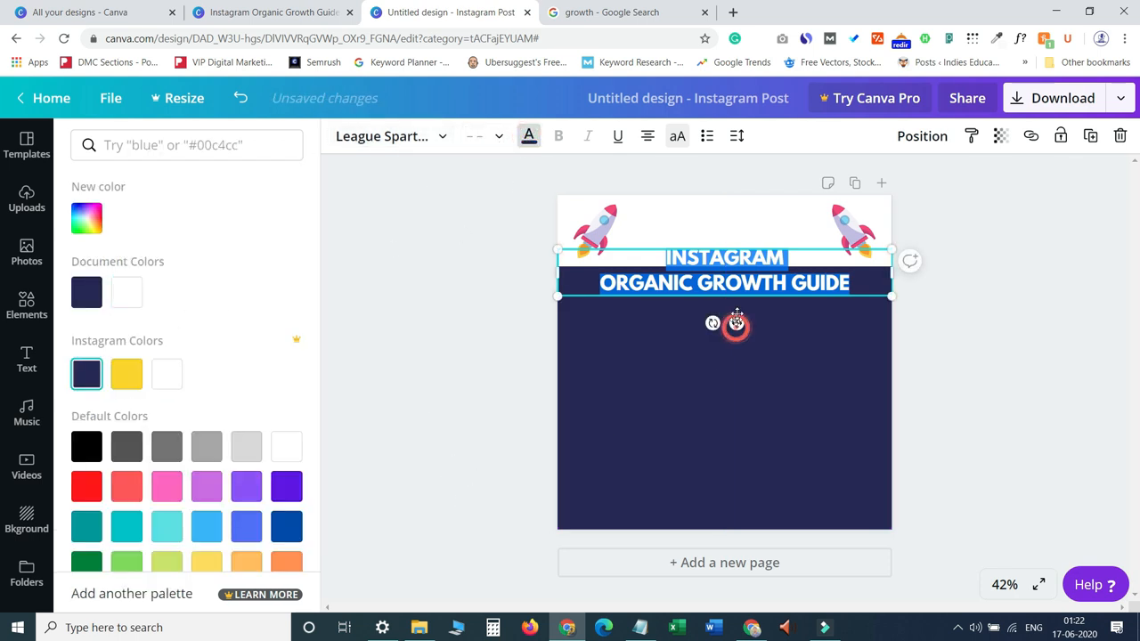
{"action": "left_click_drag", "start_coordinate": [736, 323], "coordinate": [737, 288]}
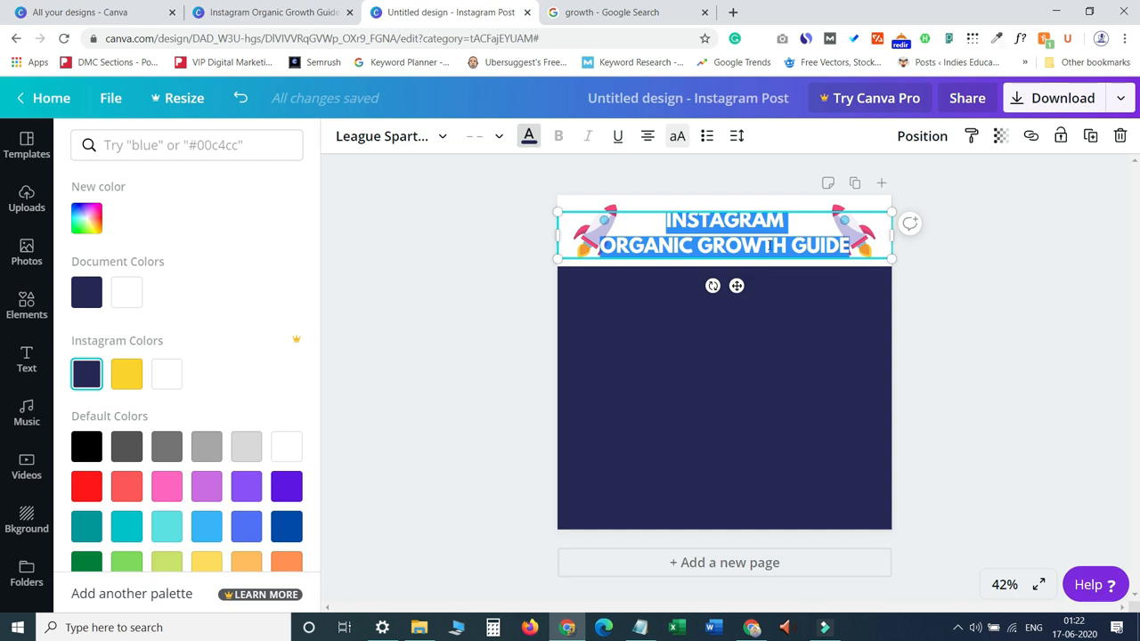
{"action": "left_click_drag", "start_coordinate": [736, 285], "coordinate": [740, 282]}
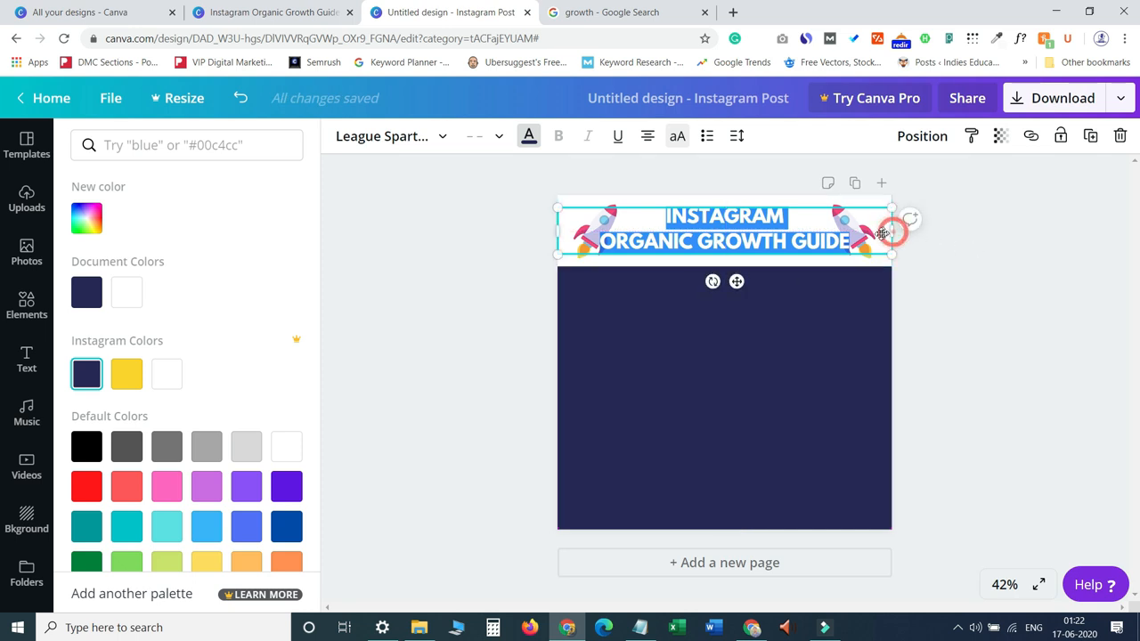
Narrow the heading text box and centre it in the band between the two rockets.
{"action": "left_click_drag", "start_coordinate": [889, 231], "coordinate": [821, 234]}
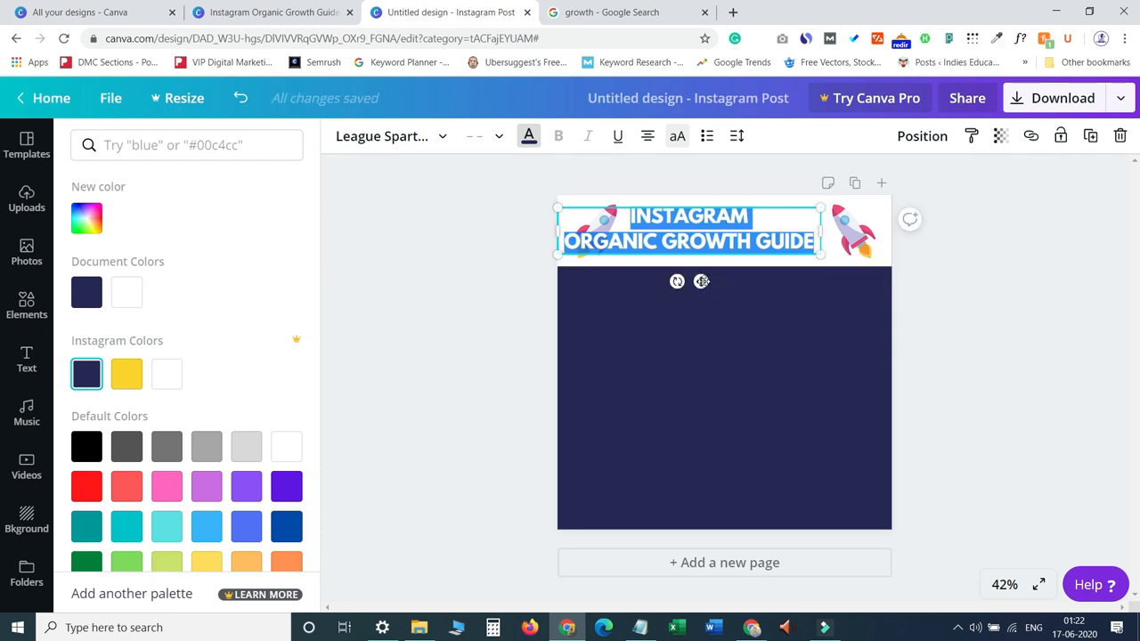
{"action": "left_click_drag", "start_coordinate": [702, 282], "coordinate": [739, 280]}
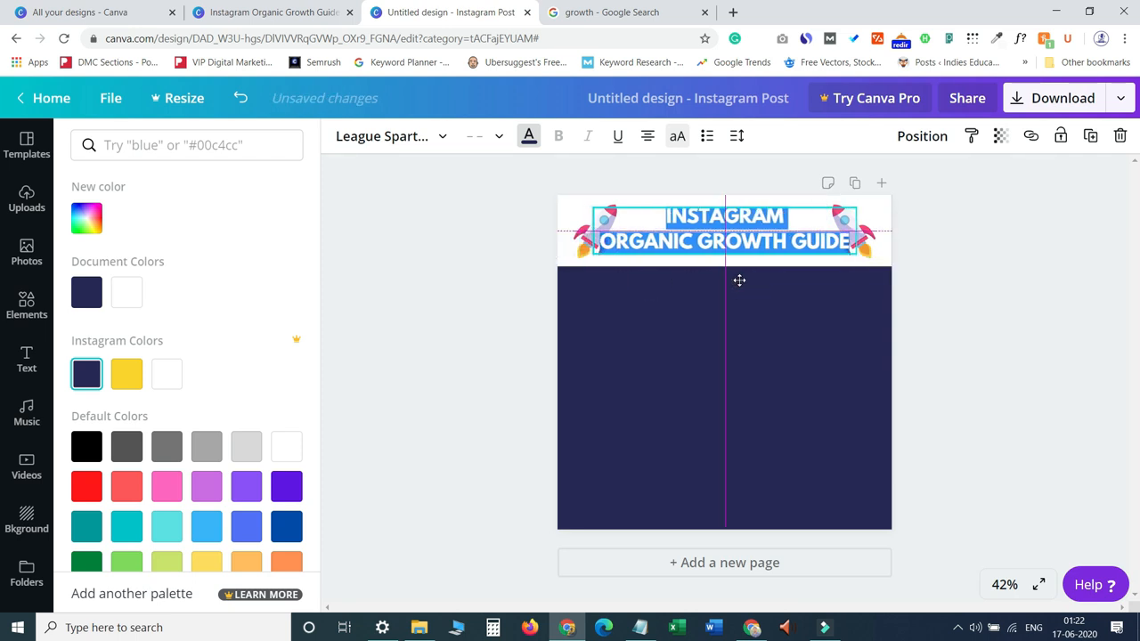
{"action": "left_click", "coordinate": [942, 282]}
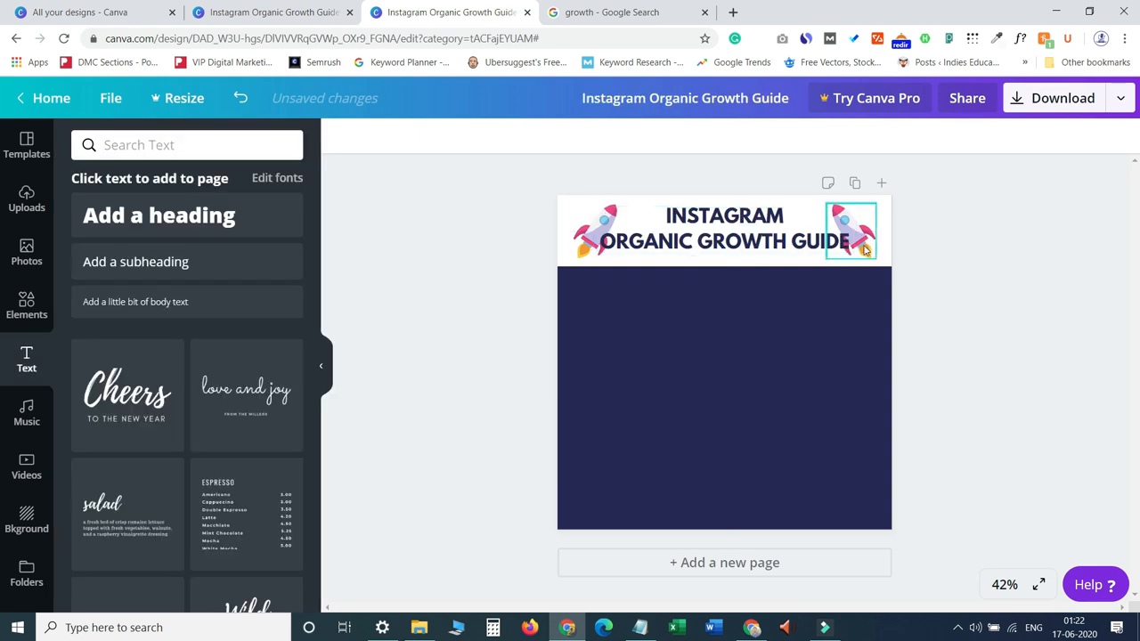
Nudge both rockets outward into the band's left and right corners.
{"action": "left_click_drag", "start_coordinate": [862, 243], "coordinate": [880, 237]}
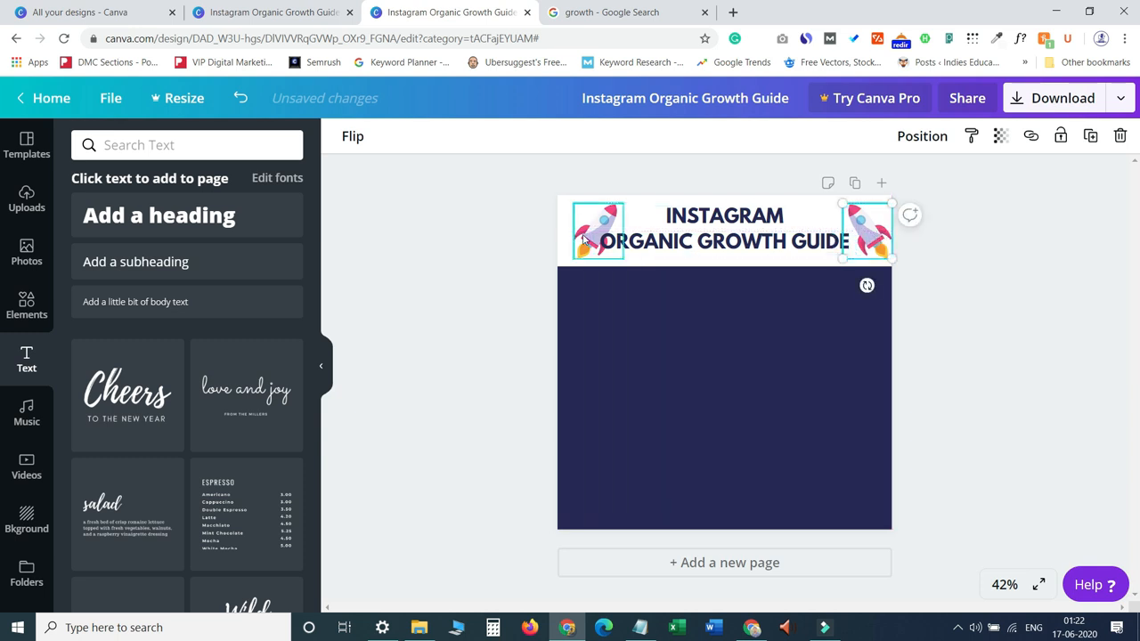
{"action": "left_click_drag", "start_coordinate": [583, 239], "coordinate": [576, 236]}
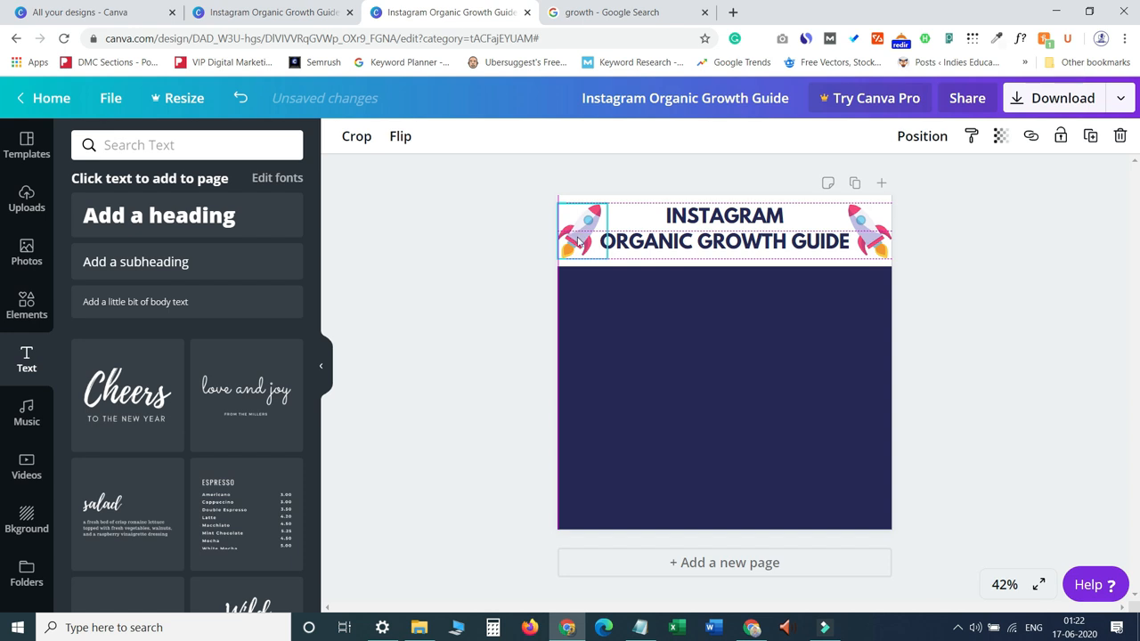
{"action": "left_click", "coordinate": [763, 343]}
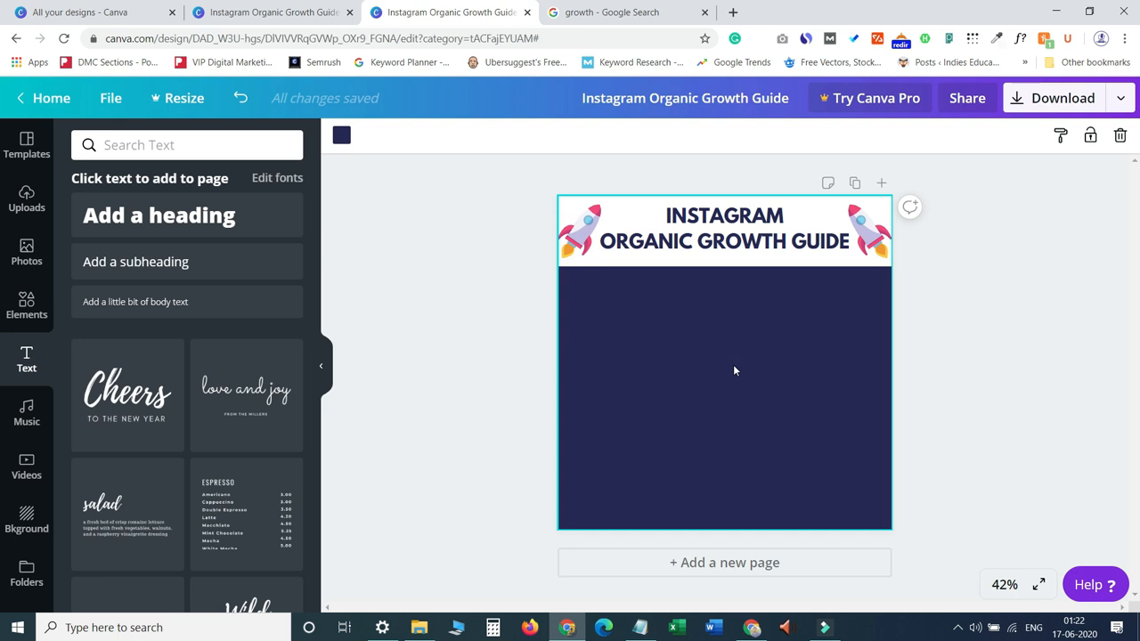
Copy the stick man climbing orange bar graph image from the Google image results and return to the new design.
{"action": "left_click", "coordinate": [298, 11]}
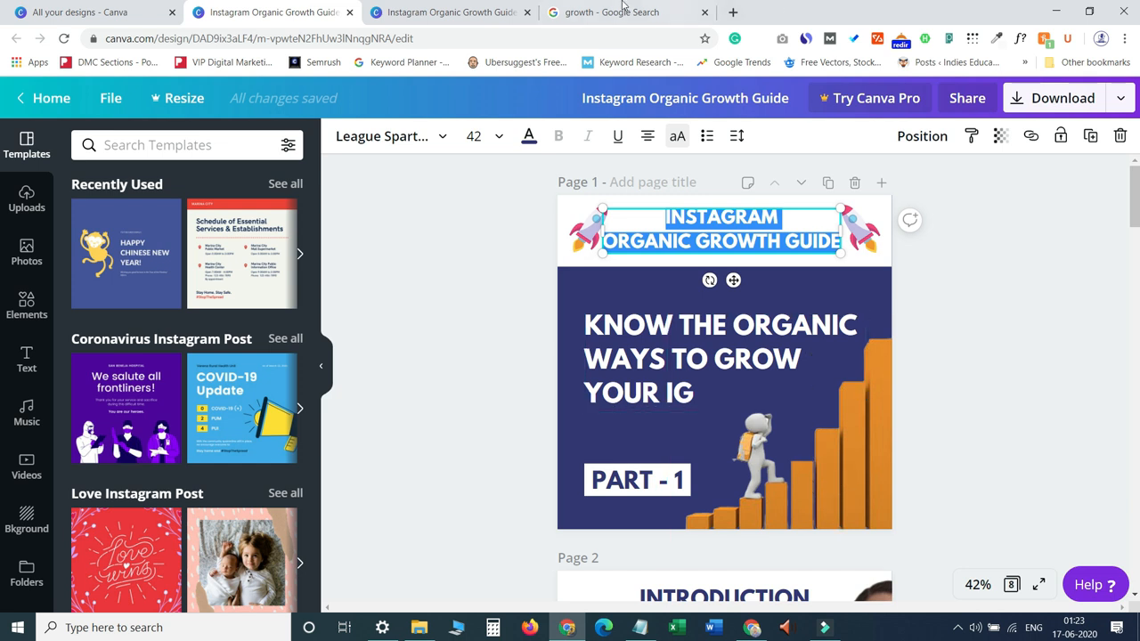
{"action": "left_click", "coordinate": [577, 12]}
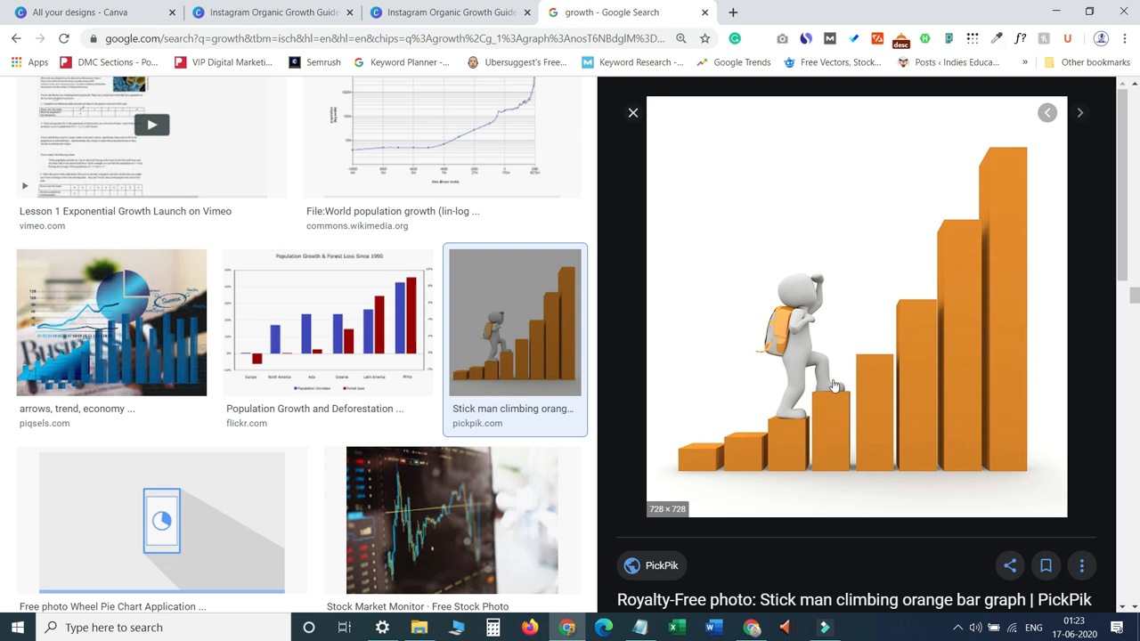
{"action": "right_click", "coordinate": [834, 385]}
{"action": "left_click", "coordinate": [878, 309]}
{"action": "left_click", "coordinate": [448, 10]}
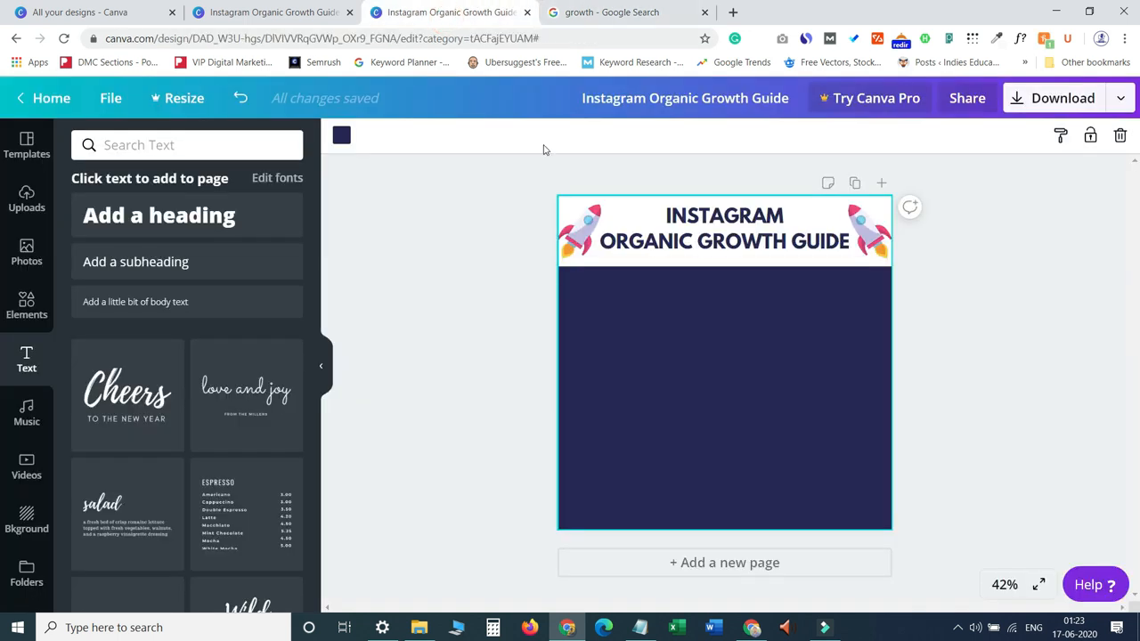
{"action": "right_click", "coordinate": [701, 370]}
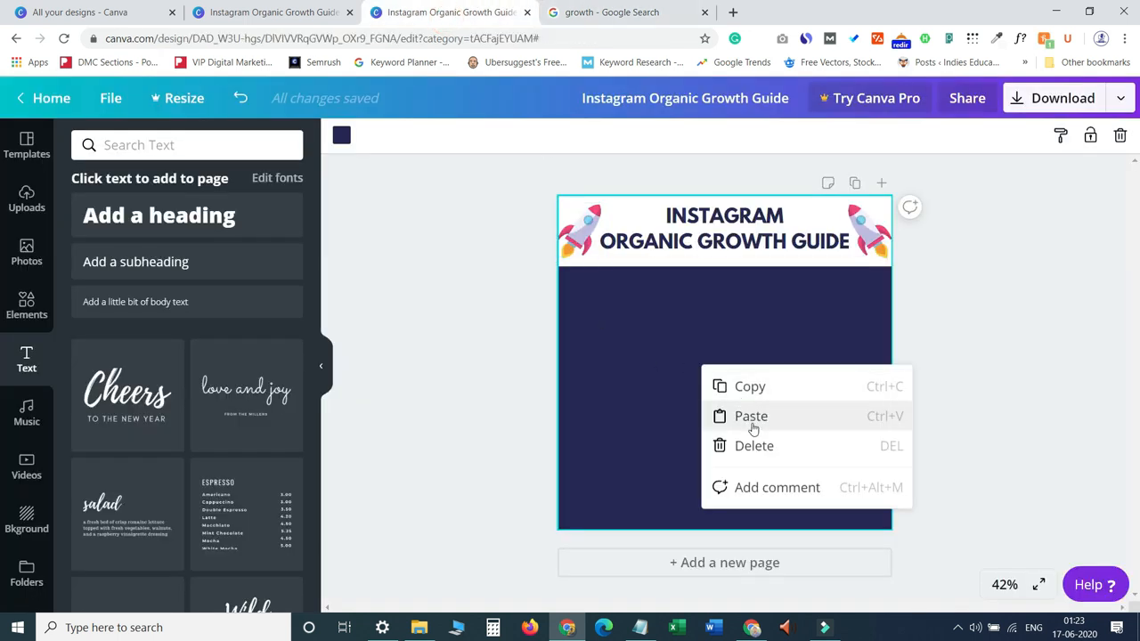
{"action": "left_click", "coordinate": [750, 418]}
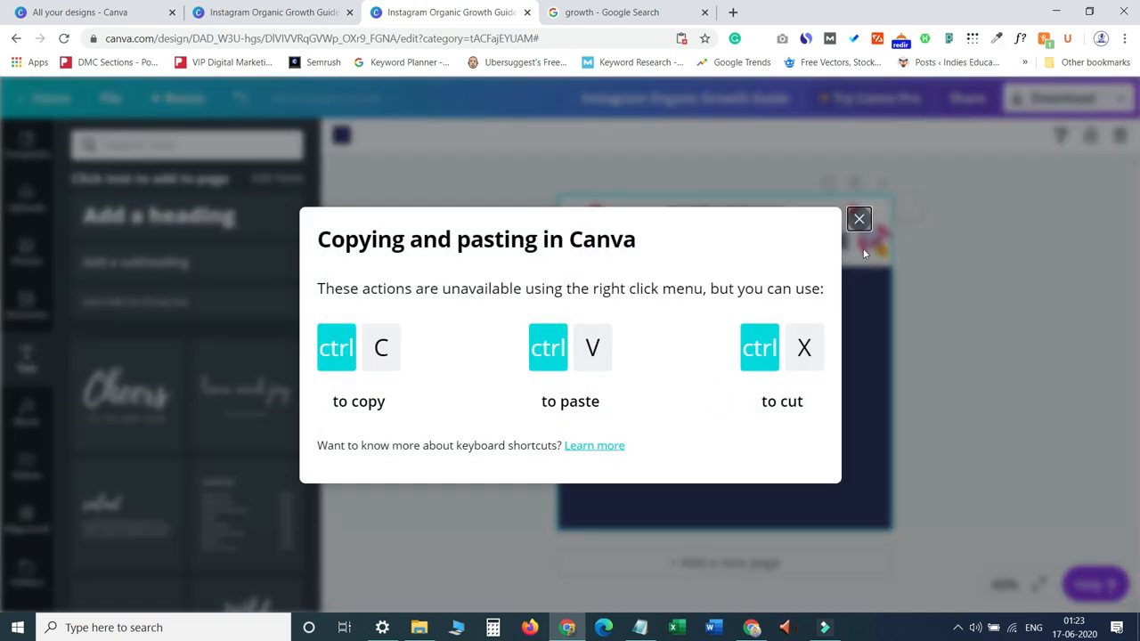
{"action": "left_click", "coordinate": [860, 224]}
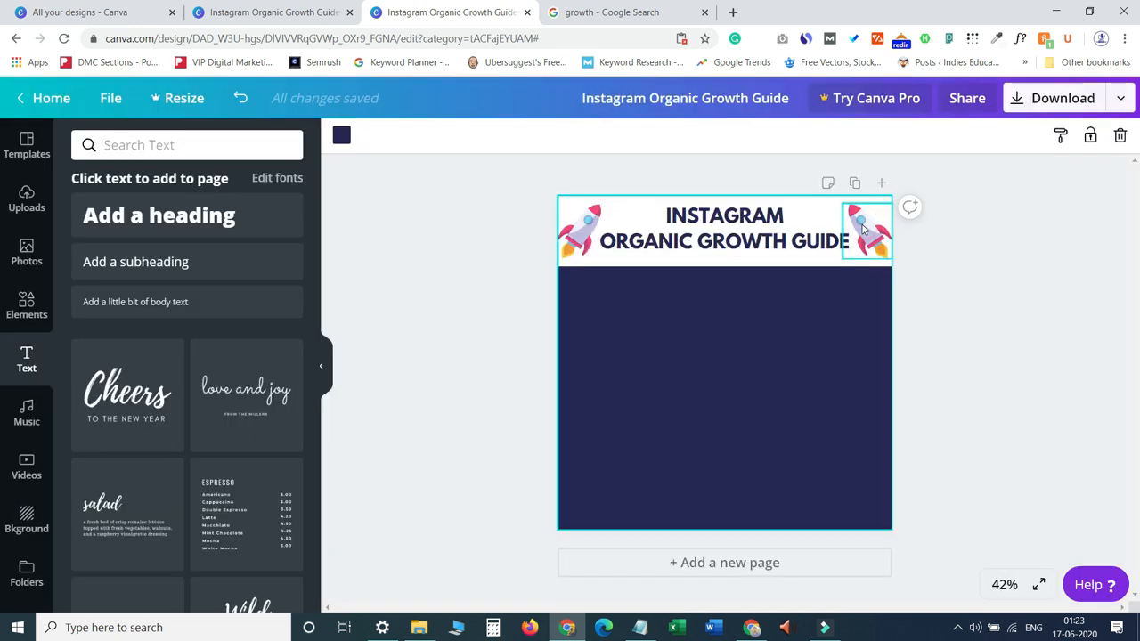
Paste the copied growth graph onto the navy area, shift it down slightly, and delete it.
{"action": "key", "text": "ctrl+v"}
{"action": "left_click_drag", "start_coordinate": [719, 317], "coordinate": [725, 351]}
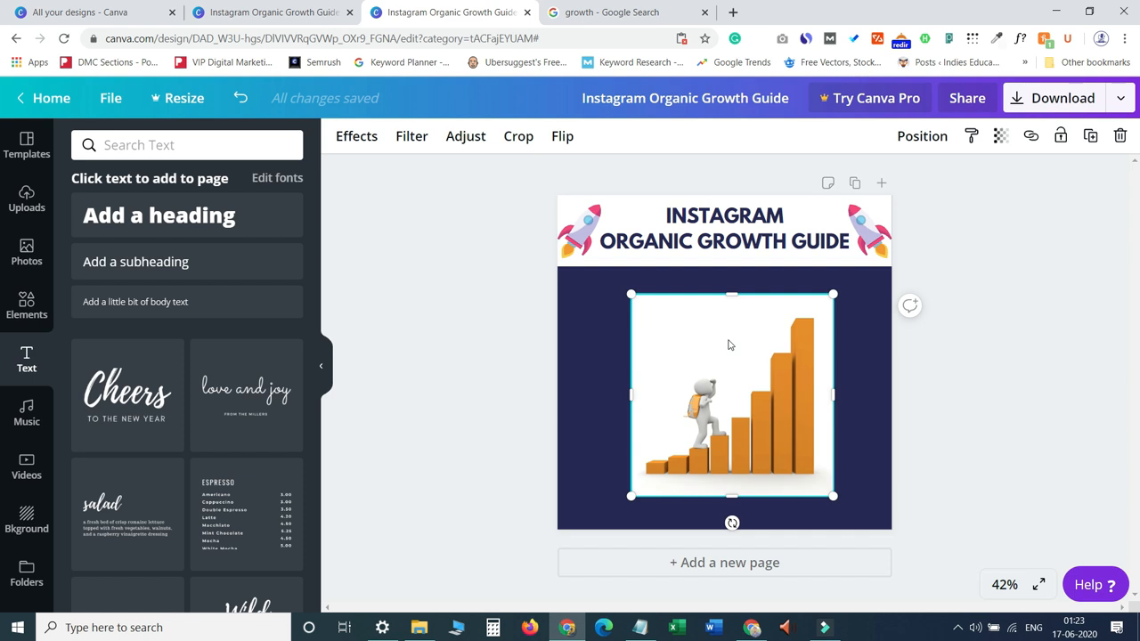
{"action": "key", "text": "Delete"}
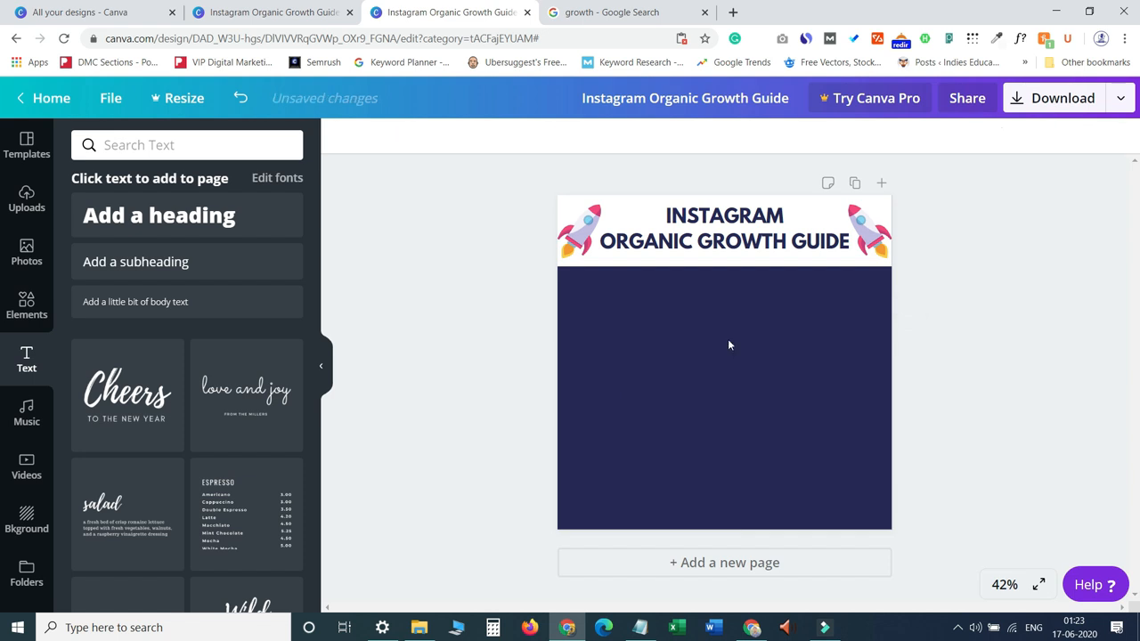
Open the remove.bg background removal site in a new browser tab.
{"action": "key", "text": "ctrl+t"}
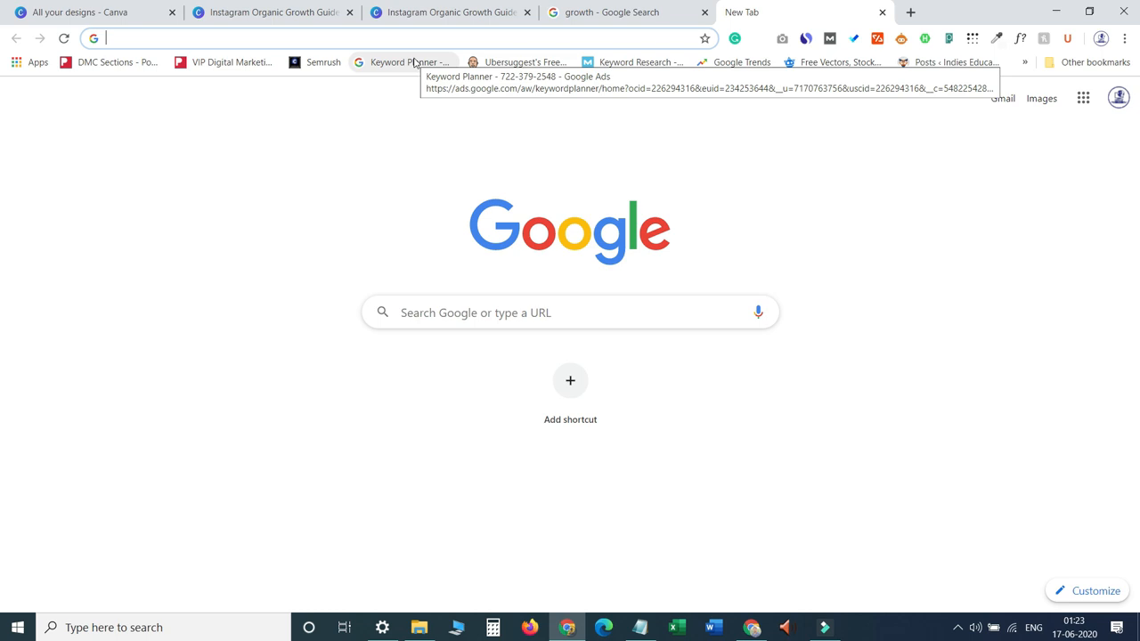
{"action": "type", "text": "remob"}
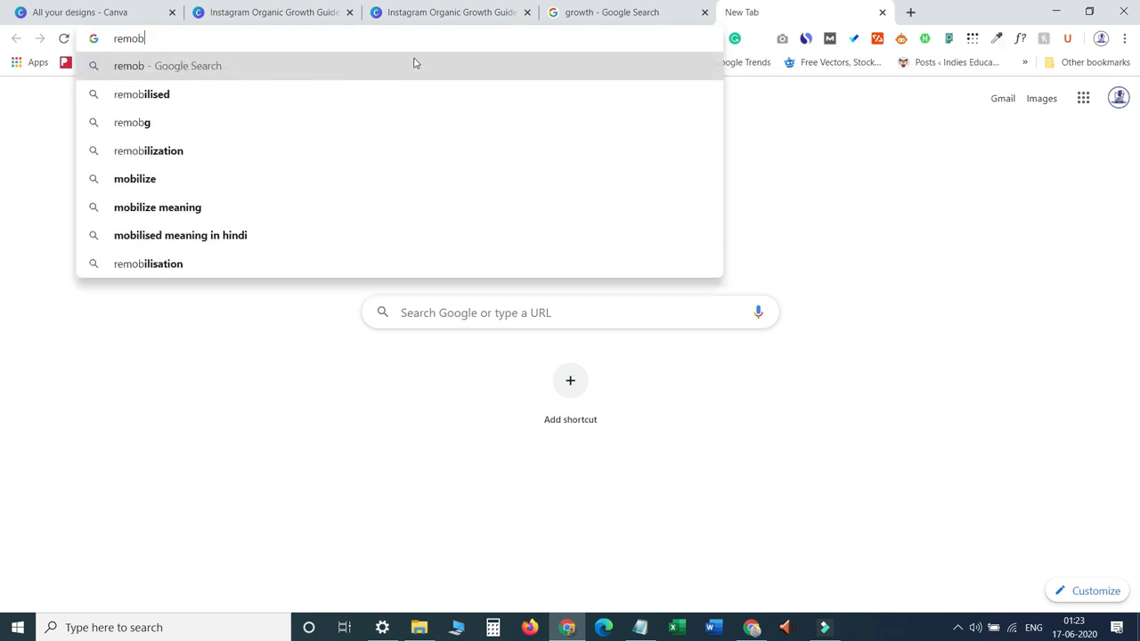
{"action": "key", "text": "BackSpace"}
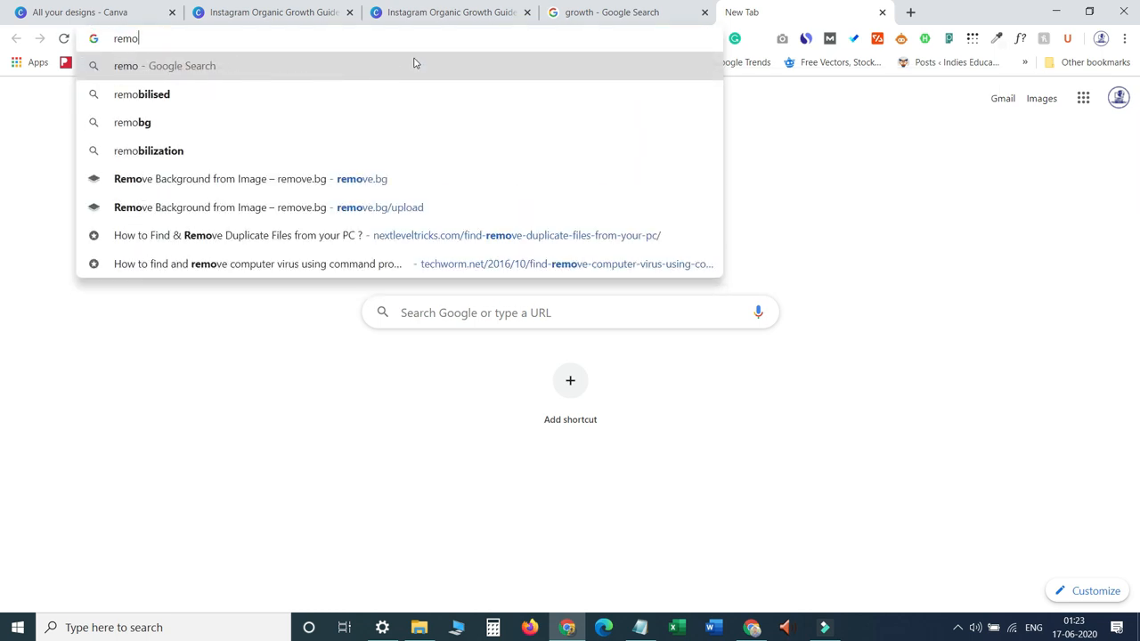
{"action": "type", "text": "ve"}
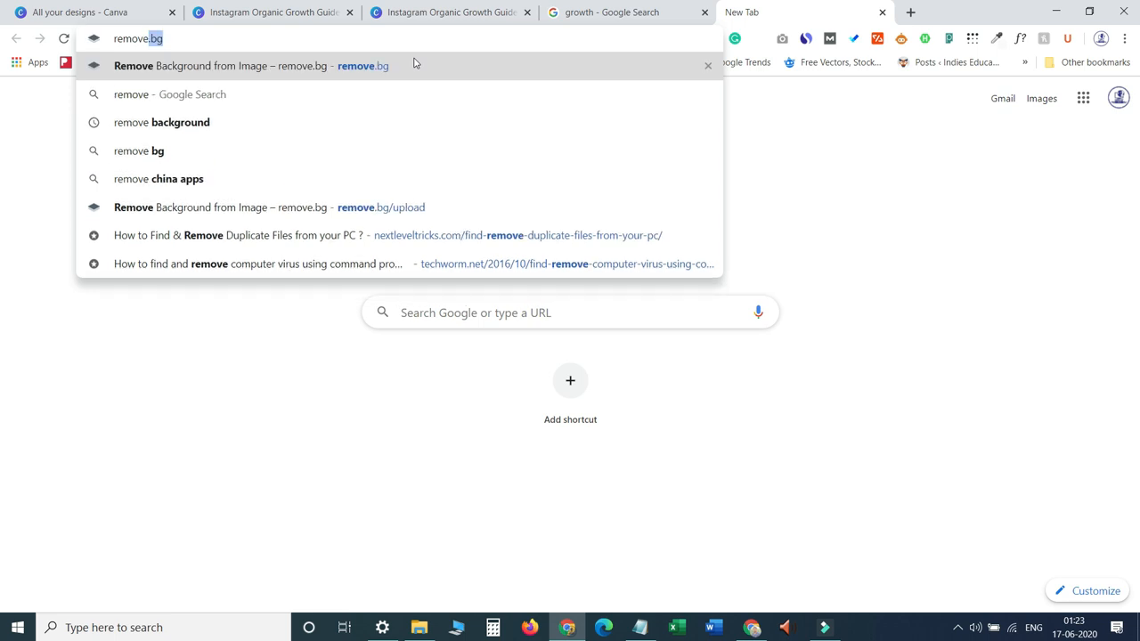
{"action": "type", "text": ".bg"}
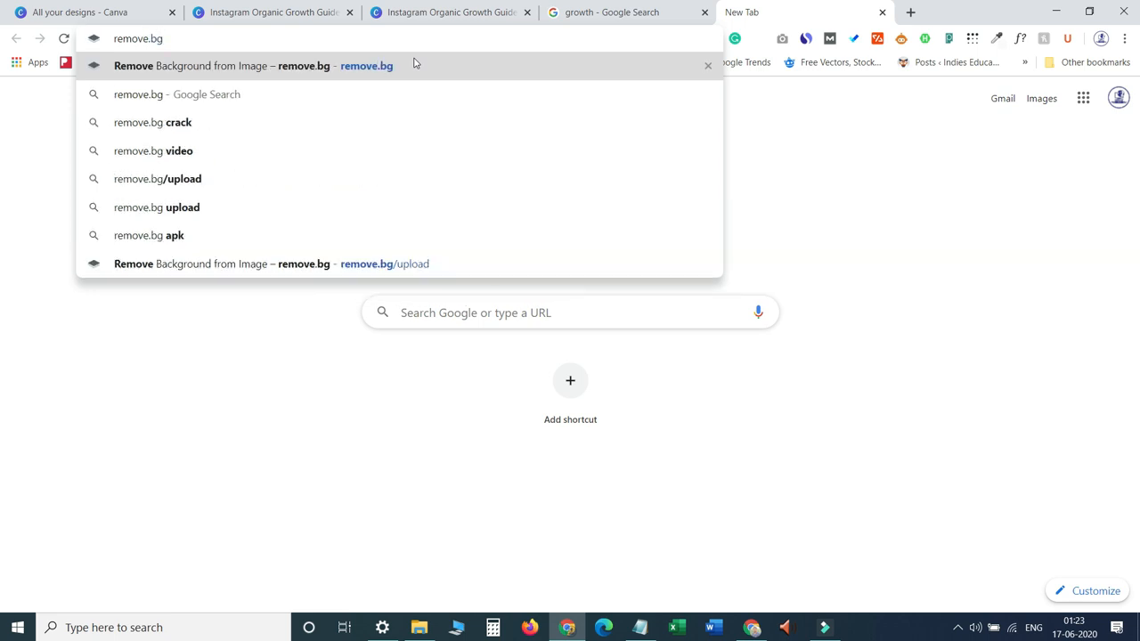
{"action": "left_click", "coordinate": [413, 65]}
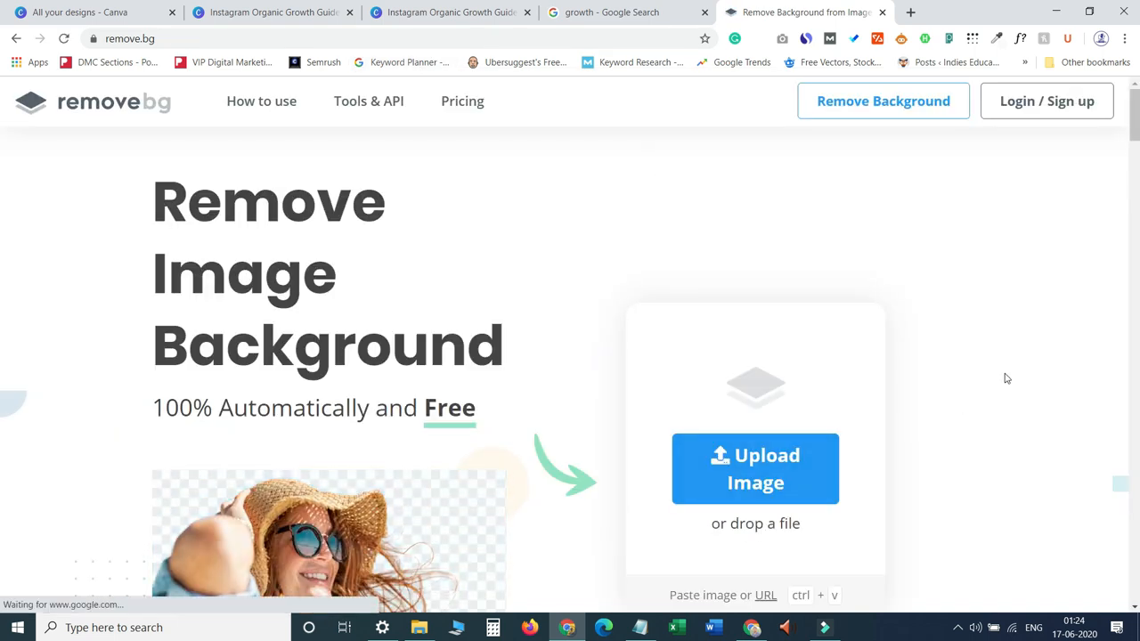
Copy the image address of the stick man climbing orange bar graph from the Google image results.
{"action": "left_click_drag", "start_coordinate": [1134, 124], "coordinate": [1135, 158]}
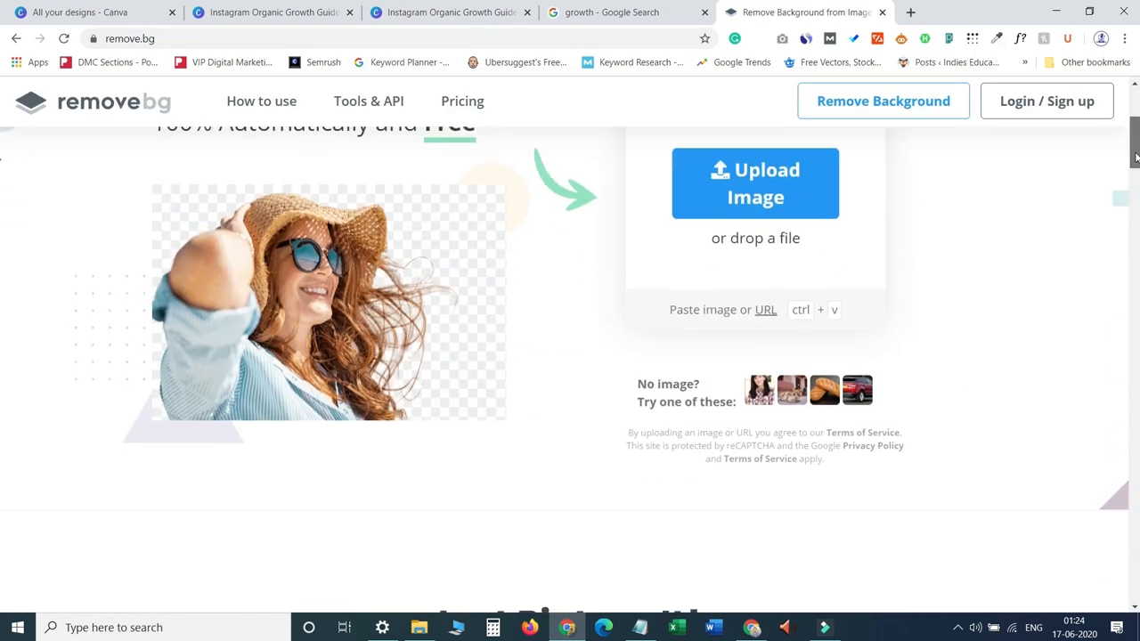
{"action": "left_click", "coordinate": [605, 12]}
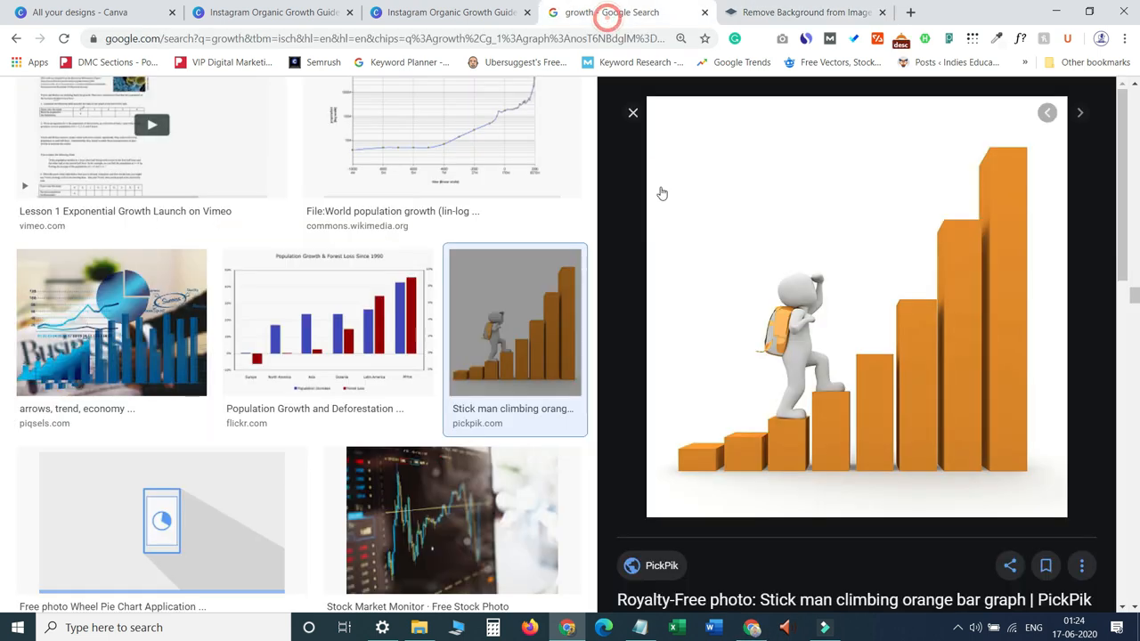
{"action": "right_click", "coordinate": [860, 309]}
{"action": "left_click", "coordinate": [827, 304]}
{"action": "right_click", "coordinate": [826, 304]}
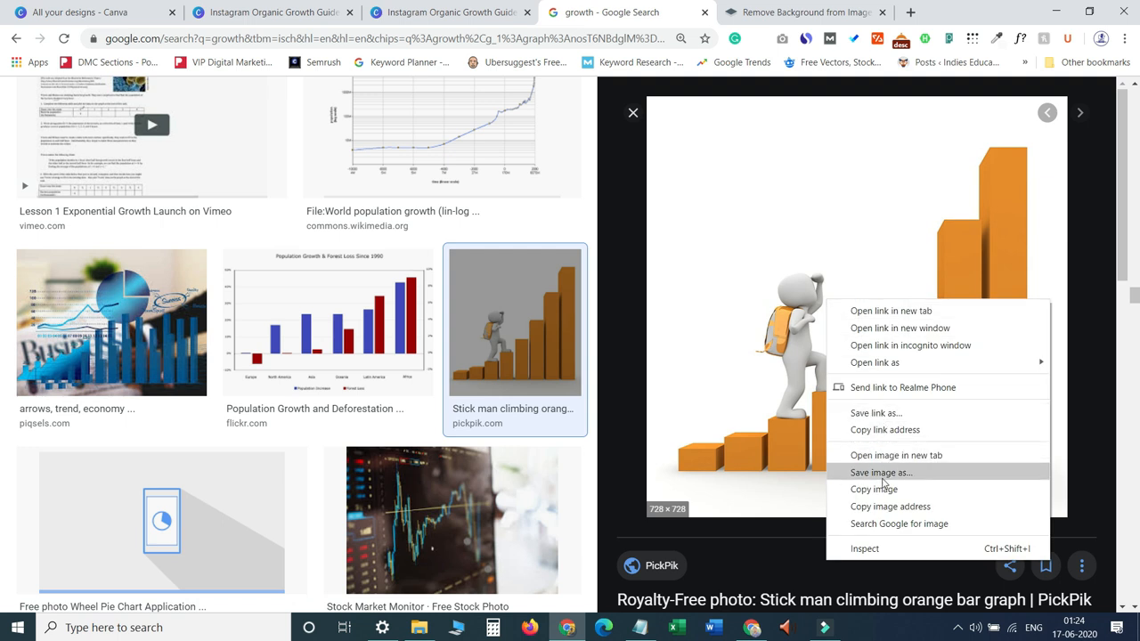
{"action": "left_click", "coordinate": [869, 510]}
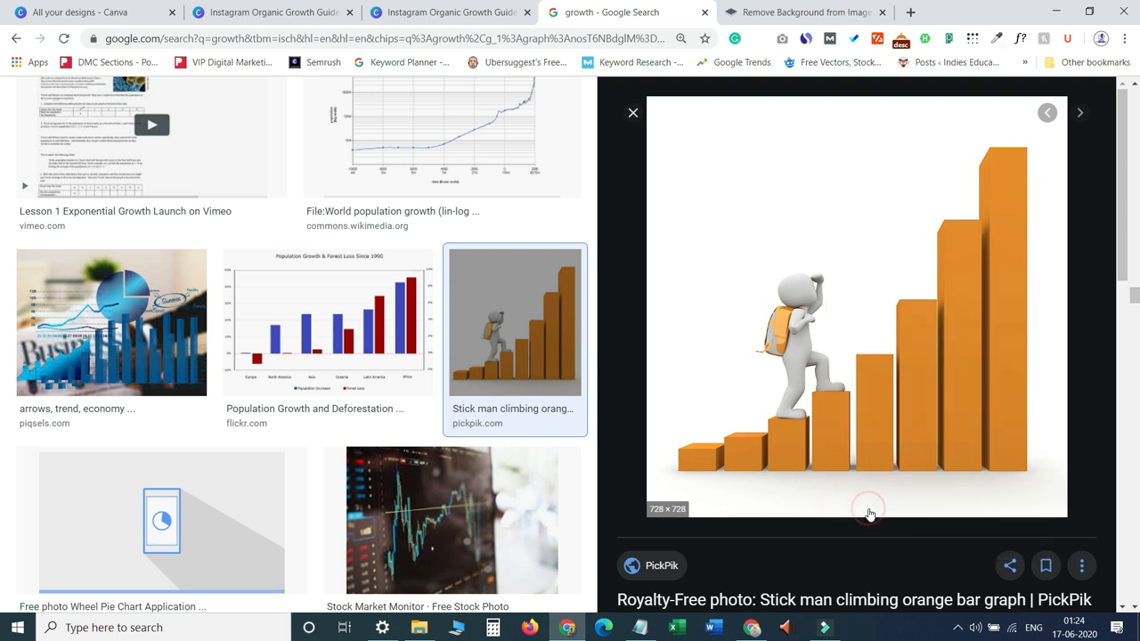
Remove the graph's background on remove.bg by pasting its image URL, then copy the background-free result image.
{"action": "left_click", "coordinate": [779, 12]}
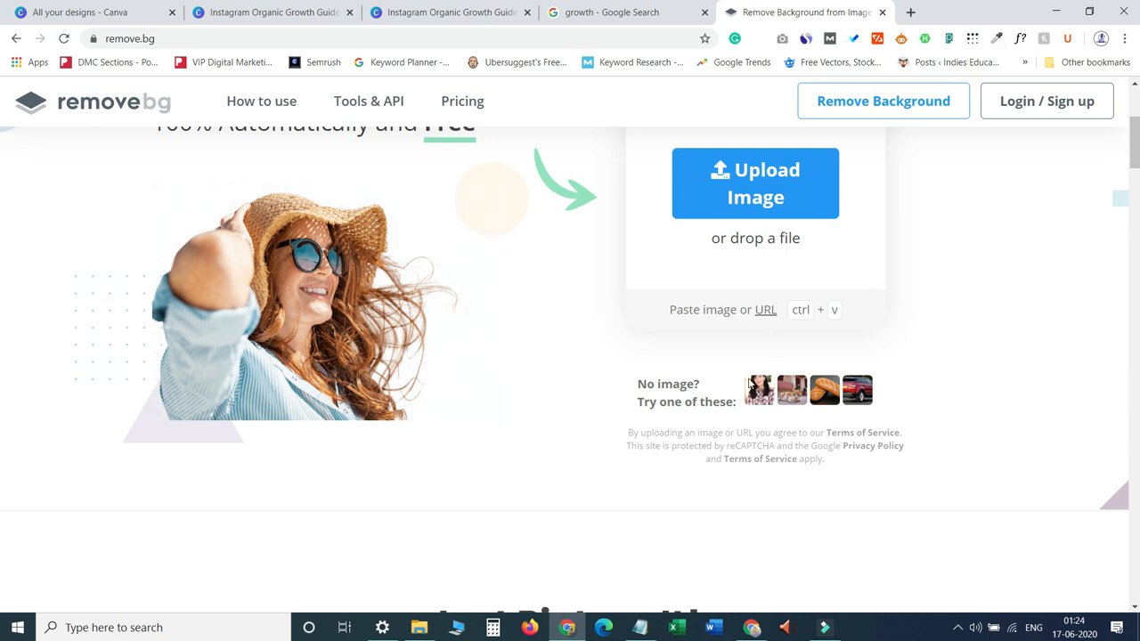
{"action": "left_click", "coordinate": [774, 314]}
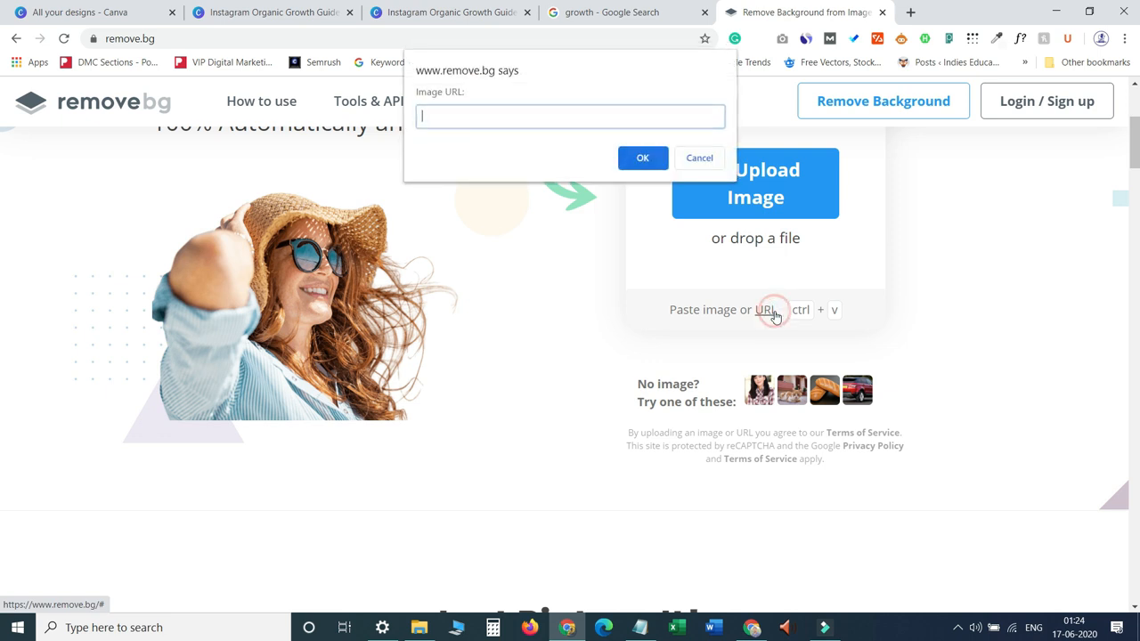
{"action": "left_click", "coordinate": [504, 116]}
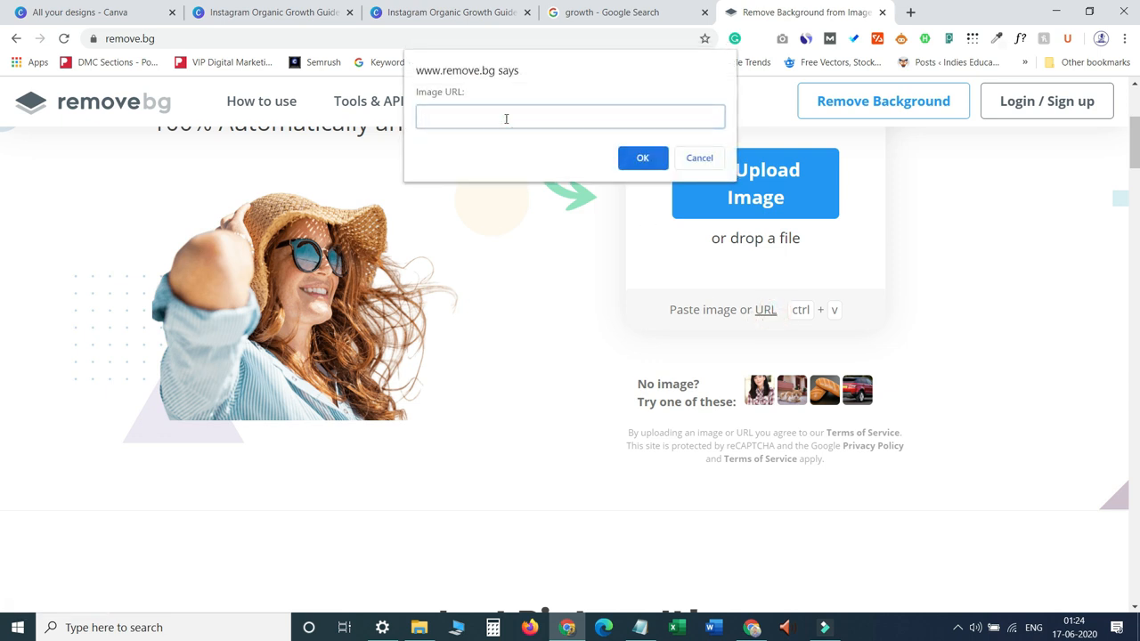
{"action": "key", "text": "ctrl+v"}
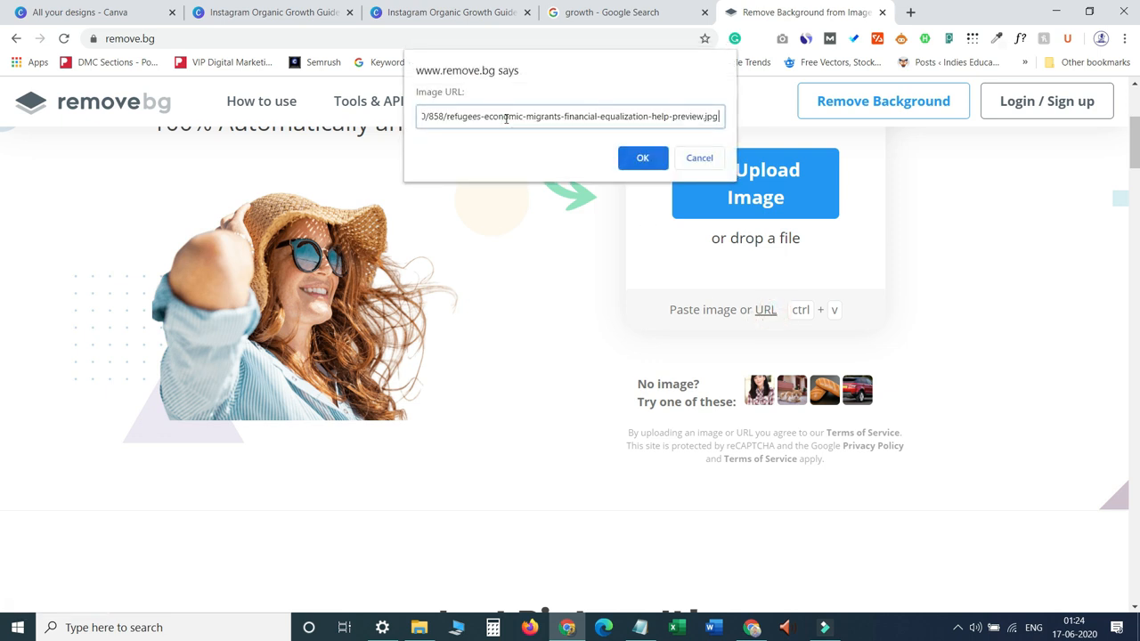
{"action": "left_click", "coordinate": [643, 158]}
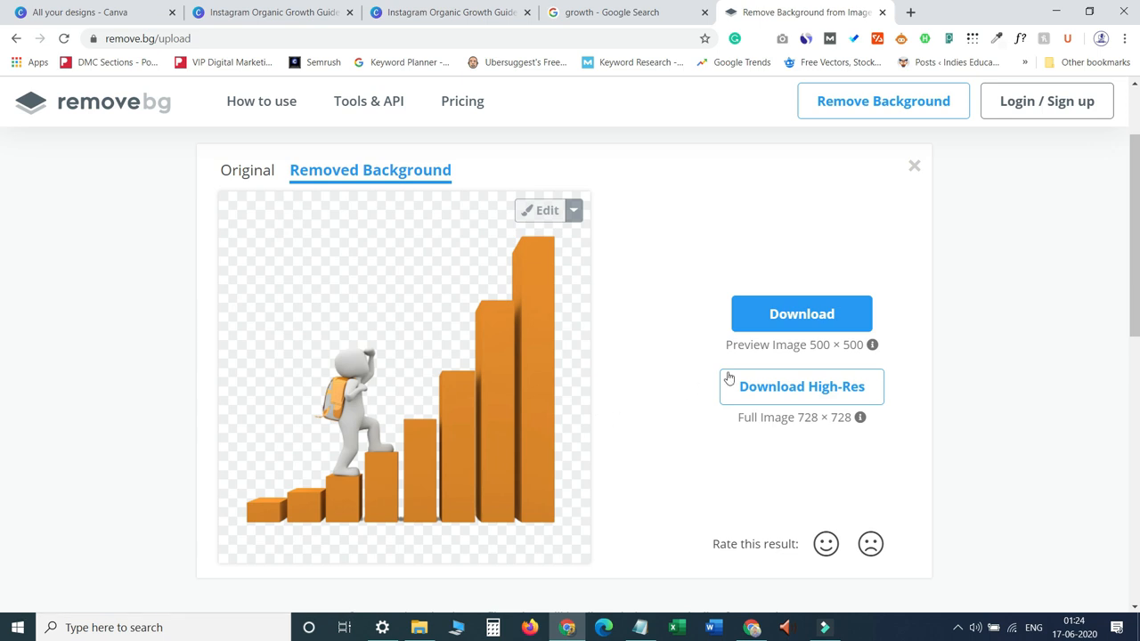
{"action": "right_click", "coordinate": [488, 423]}
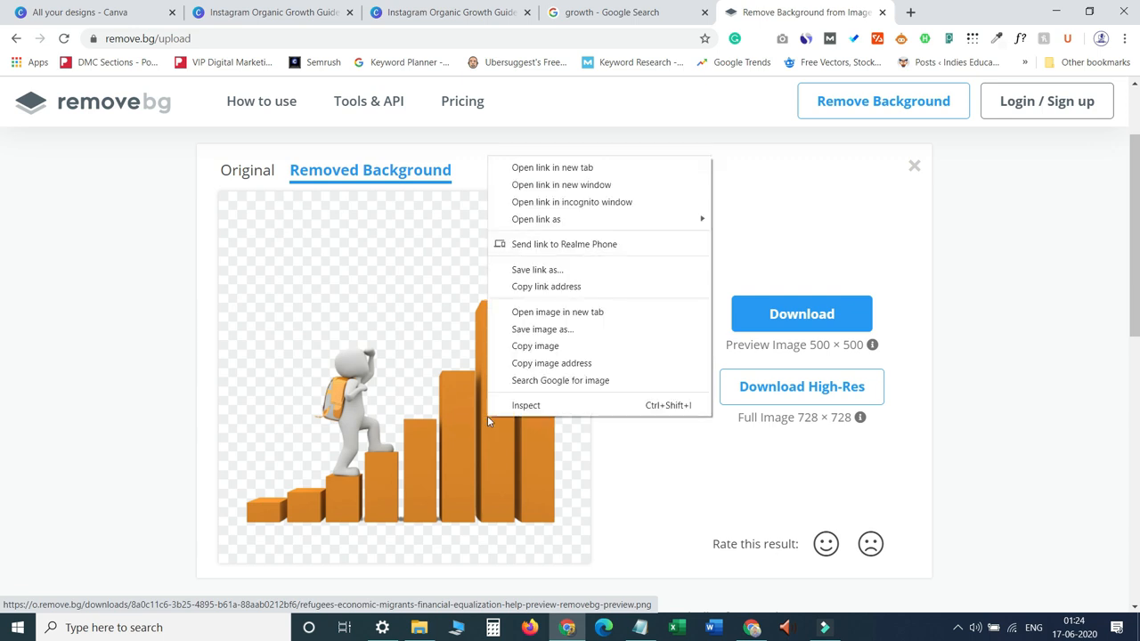
{"action": "left_click", "coordinate": [530, 351]}
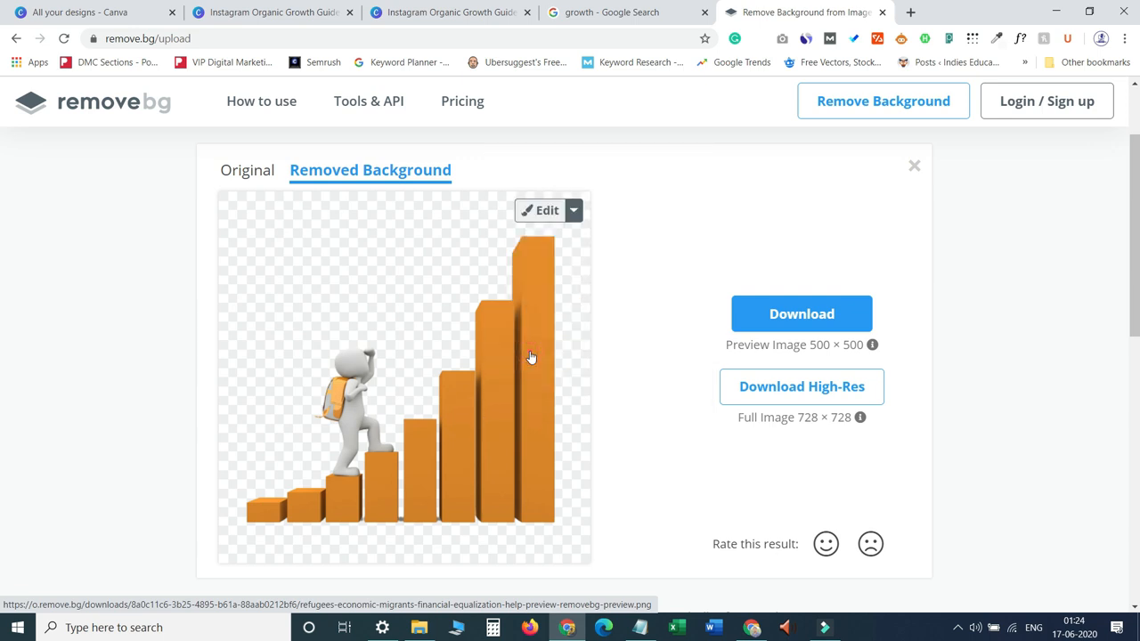
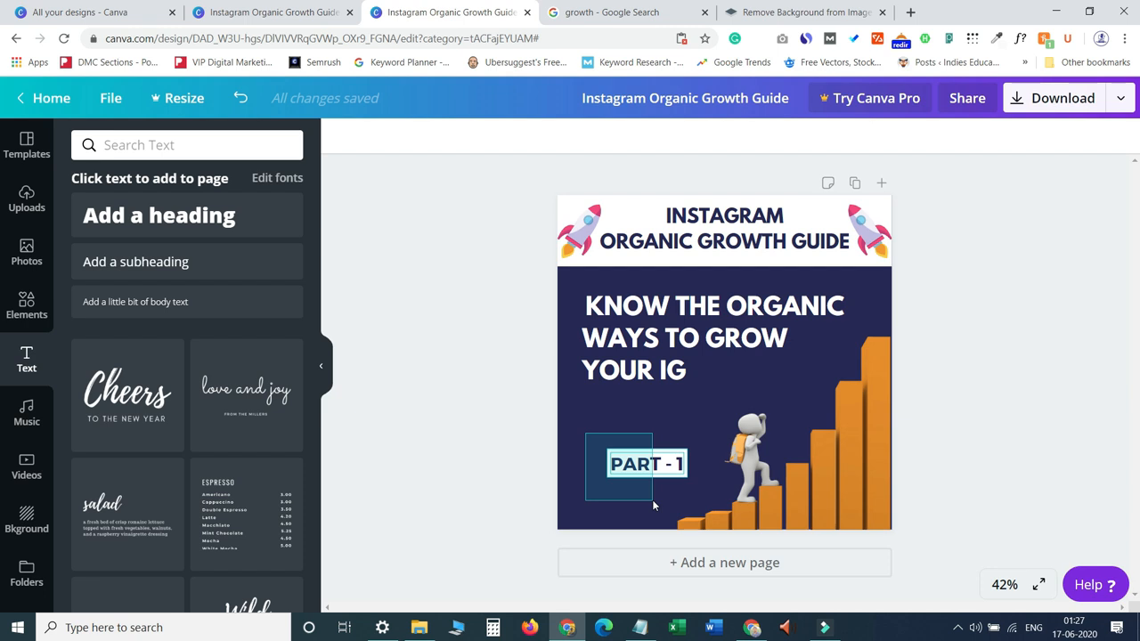
Group the PART - 1 label elements and nudge the group slightly down.
{"action": "left_click_drag", "start_coordinate": [652, 505], "coordinate": [654, 504]}
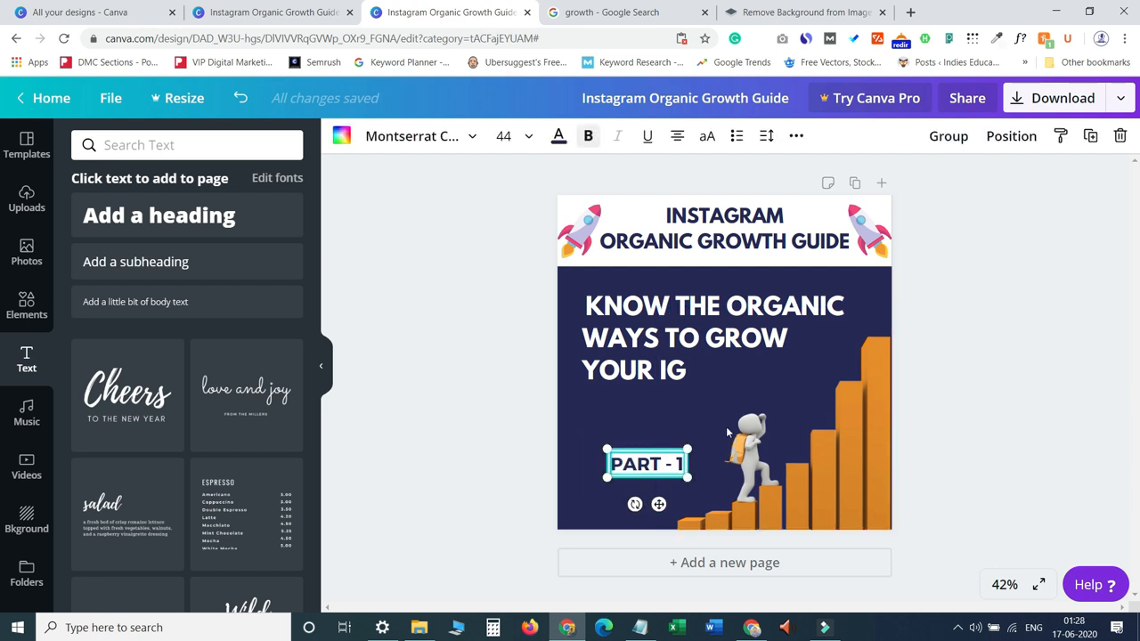
{"action": "left_click", "coordinate": [945, 136]}
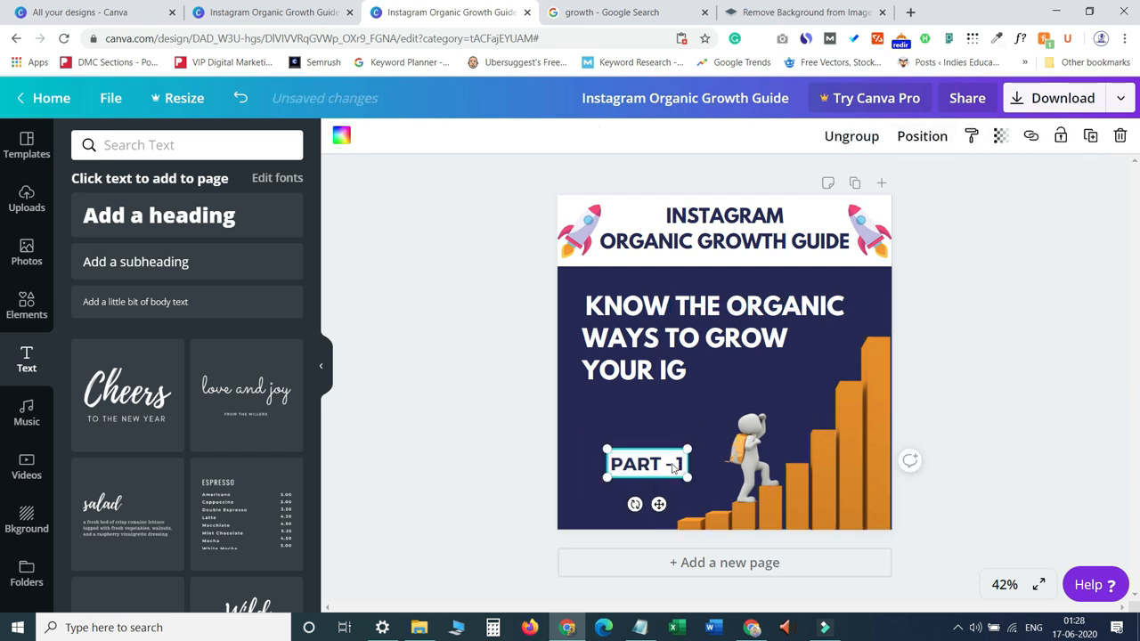
{"action": "mouse_move", "coordinate": [658, 504]}
{"action": "left_mouse_down"}
{"action": "mouse_move", "coordinate": [658, 521]}
{"action": "mouse_move", "coordinate": [650, 508]}
{"action": "left_mouse_up"}
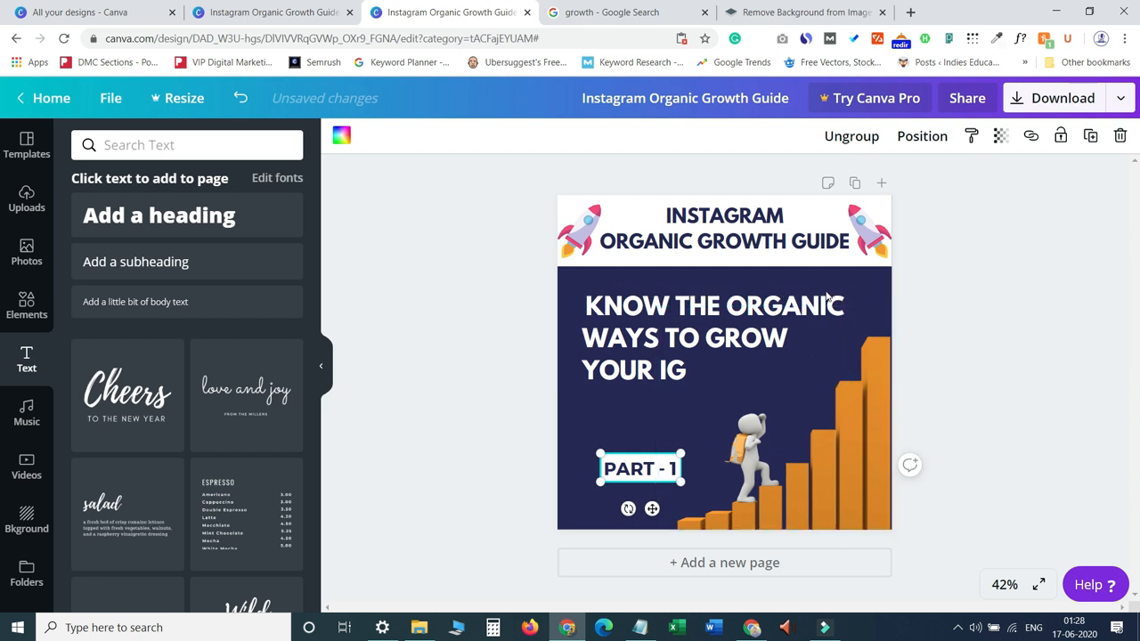
Duplicate the page, then unlock and delete the growth graph on the copy.
{"action": "left_click", "coordinate": [854, 183]}
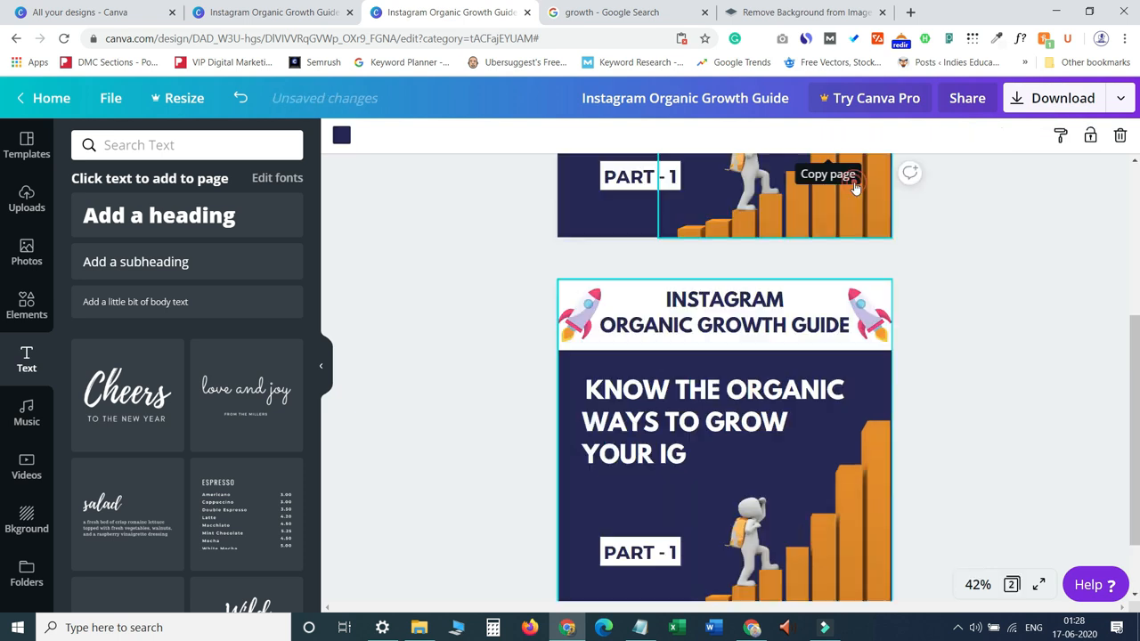
{"action": "left_click", "coordinate": [839, 497]}
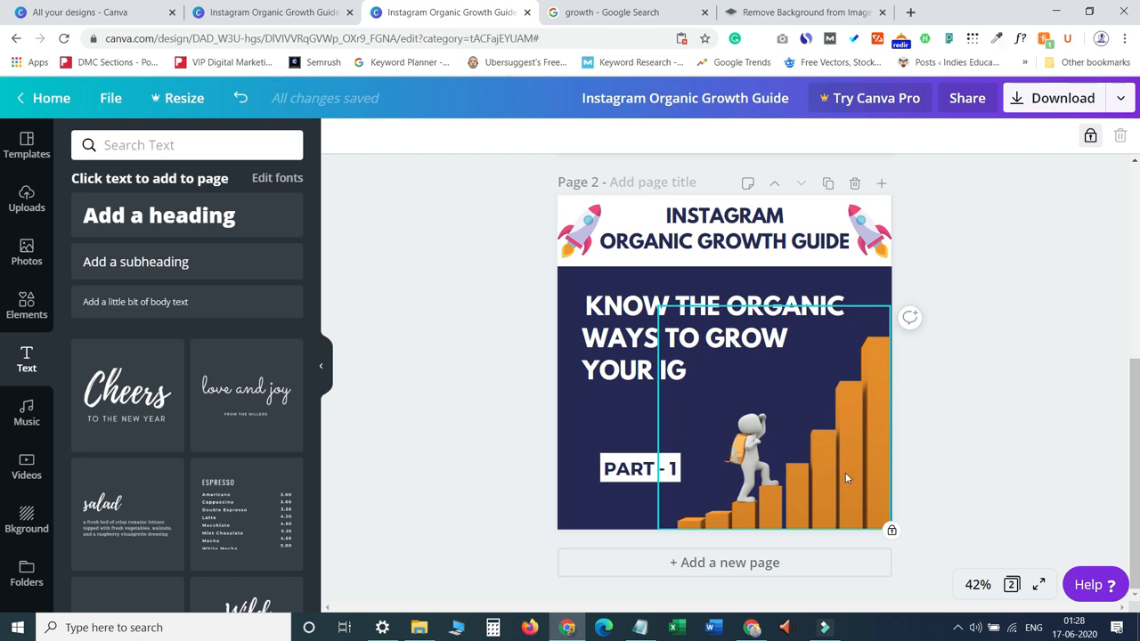
{"action": "left_click", "coordinate": [1091, 135]}
{"action": "key", "text": "Delete"}
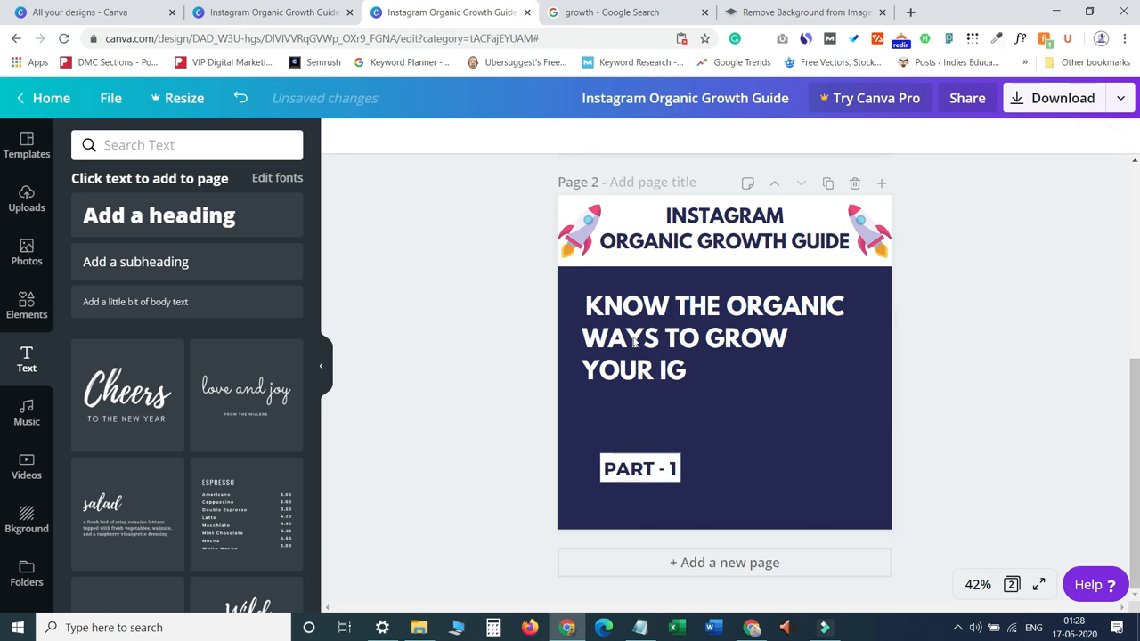
Delete the KNOW THE ORGANIC WAYS TO GROW YOUR IG heading from page 2.
{"action": "left_click", "coordinate": [649, 310]}
{"action": "left_click", "coordinate": [846, 387]}
{"action": "key", "text": "Delete"}
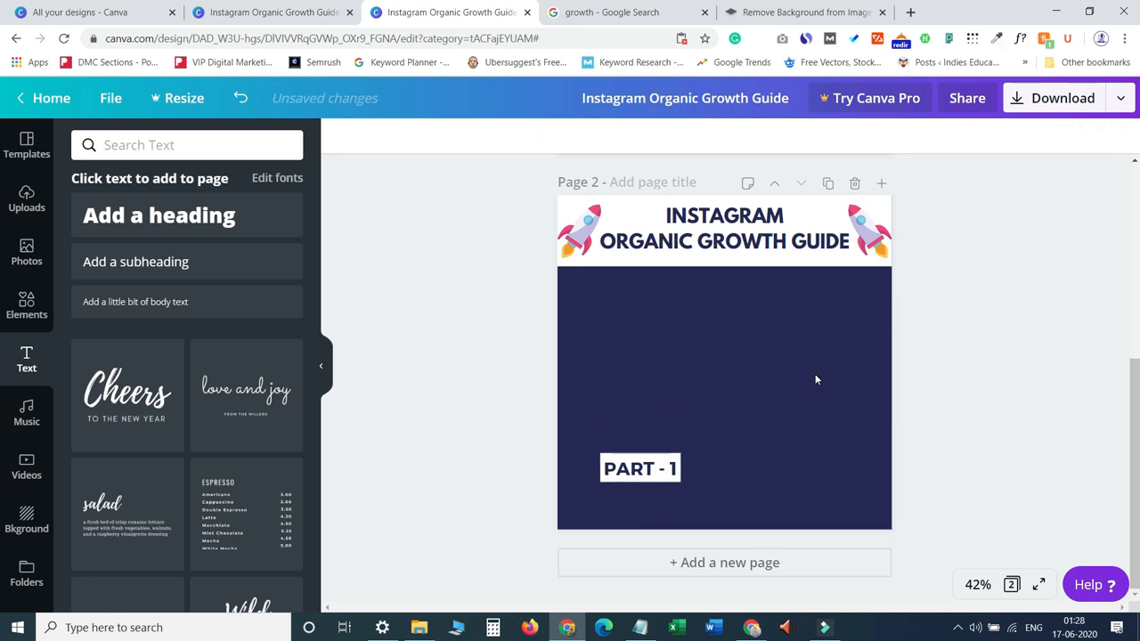
Delete the PART - 1 label group from page 2.
{"action": "left_click", "coordinate": [628, 483]}
{"action": "left_click", "coordinate": [1119, 135]}
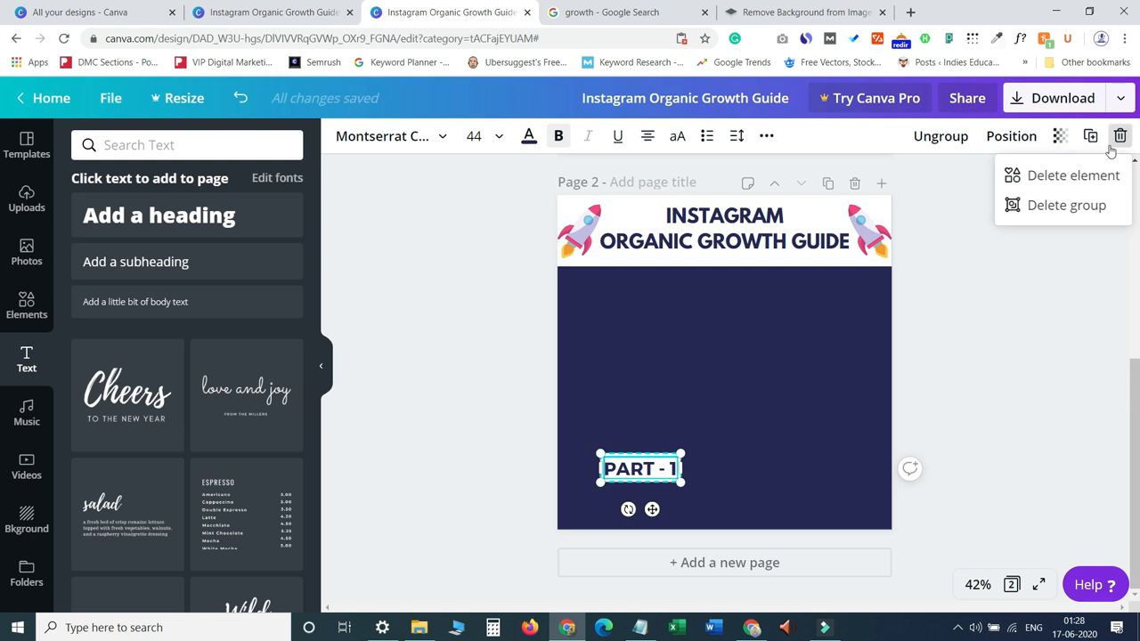
{"action": "left_click", "coordinate": [724, 478]}
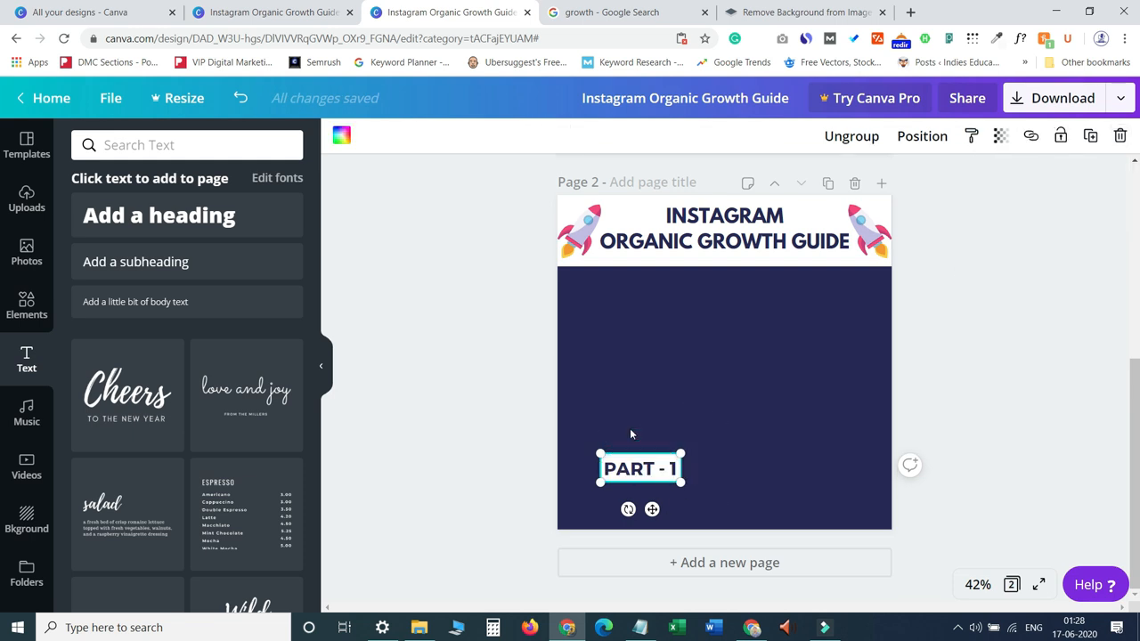
{"action": "left_click", "coordinate": [1120, 136]}
{"action": "left_click", "coordinate": [669, 348]}
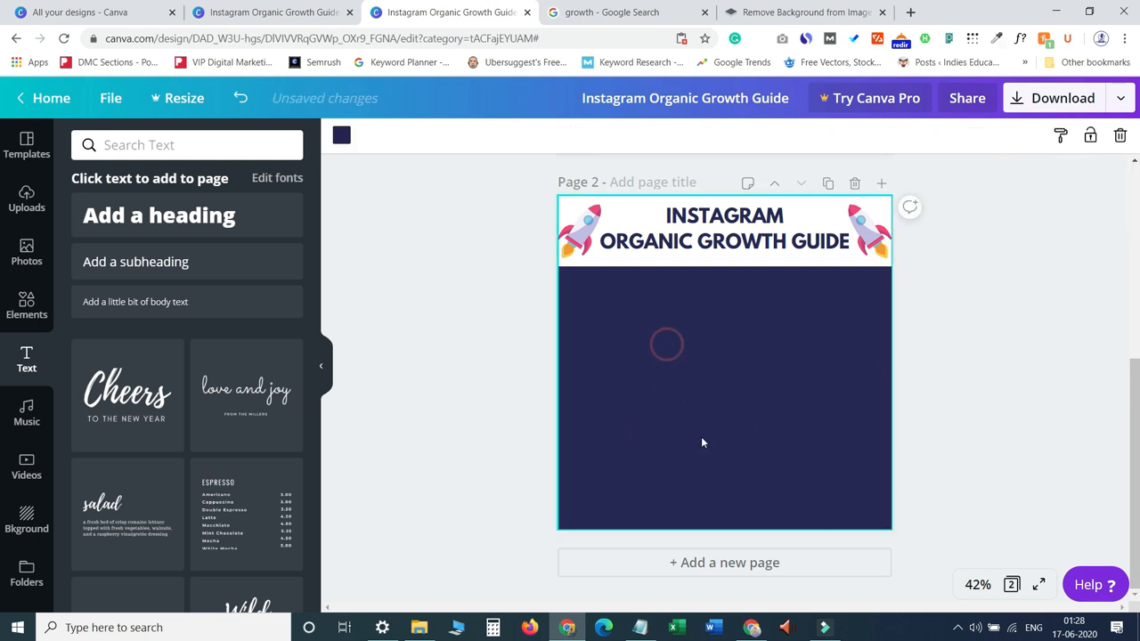
Check the reference Introduction page in the other design tab, then delete both rocket icons from page 2's header band.
{"action": "left_click", "coordinate": [334, 10]}
{"action": "scroll", "coordinate": [1134, 253], "scroll_direction": "down", "scroll_amount": 3}
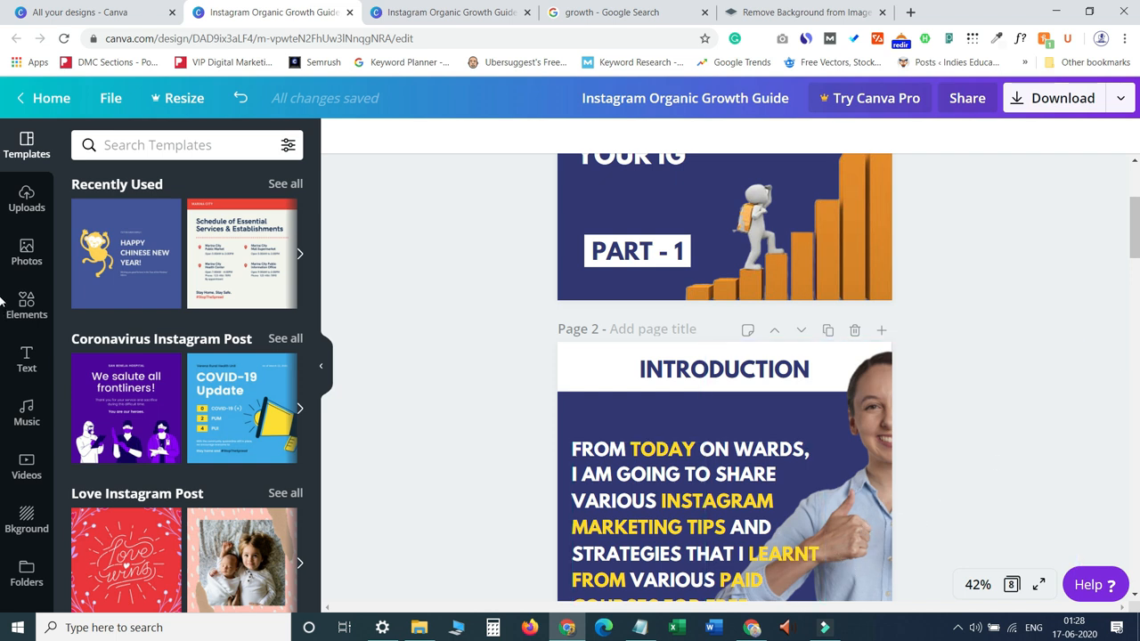
{"action": "left_click_drag", "start_coordinate": [1137, 214], "coordinate": [1137, 236]}
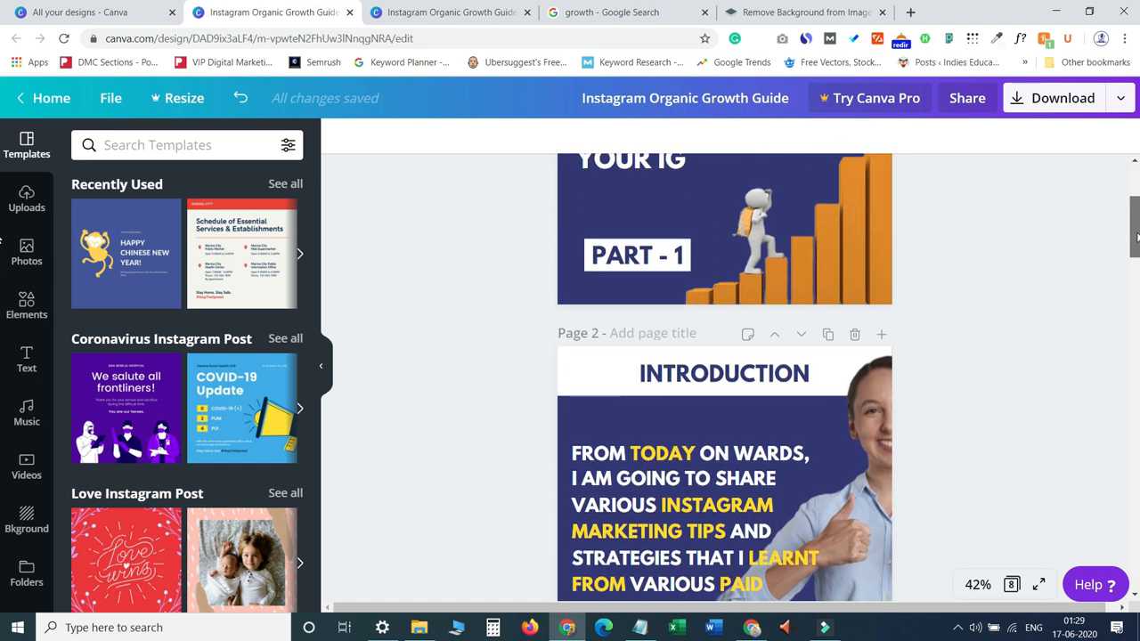
{"action": "left_click", "coordinate": [439, 7]}
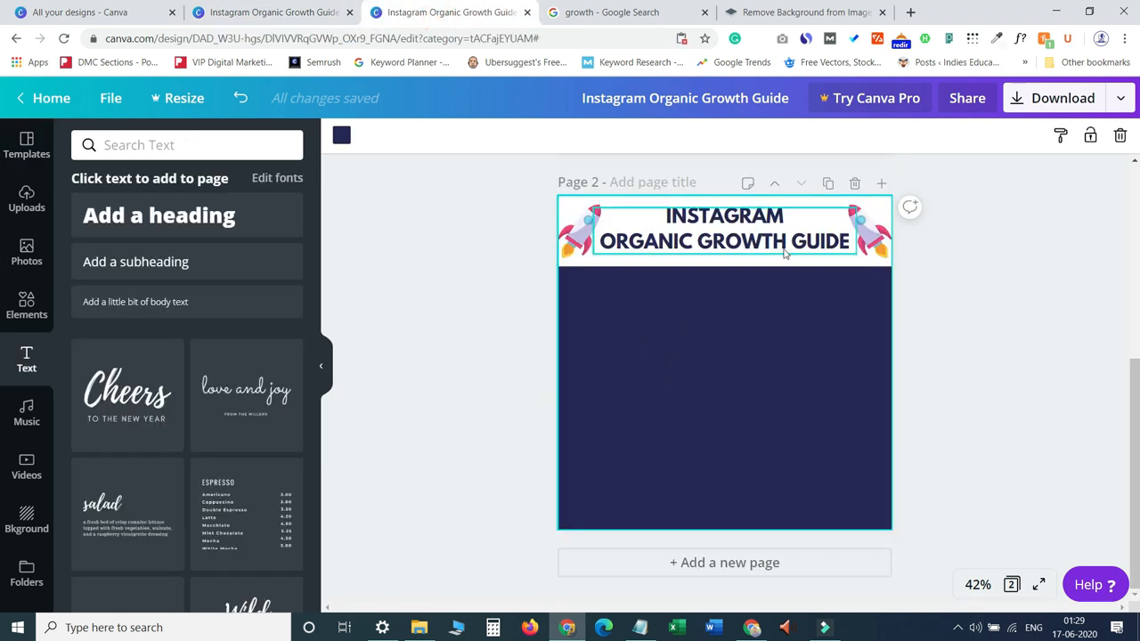
{"action": "left_click", "coordinate": [575, 237]}
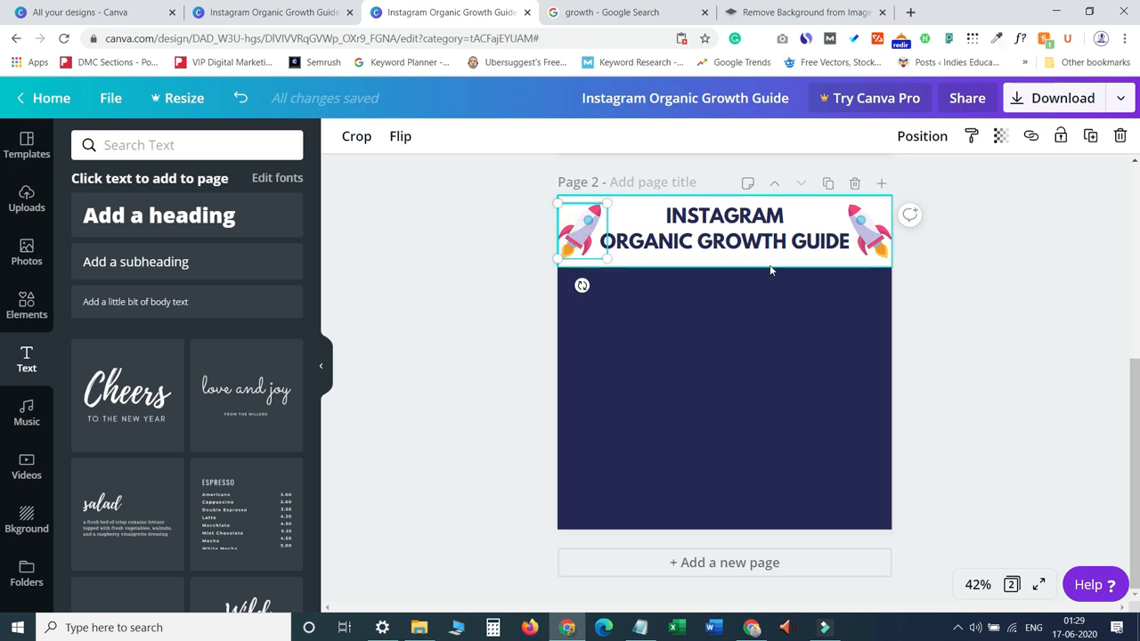
{"action": "key", "text": "Delete"}
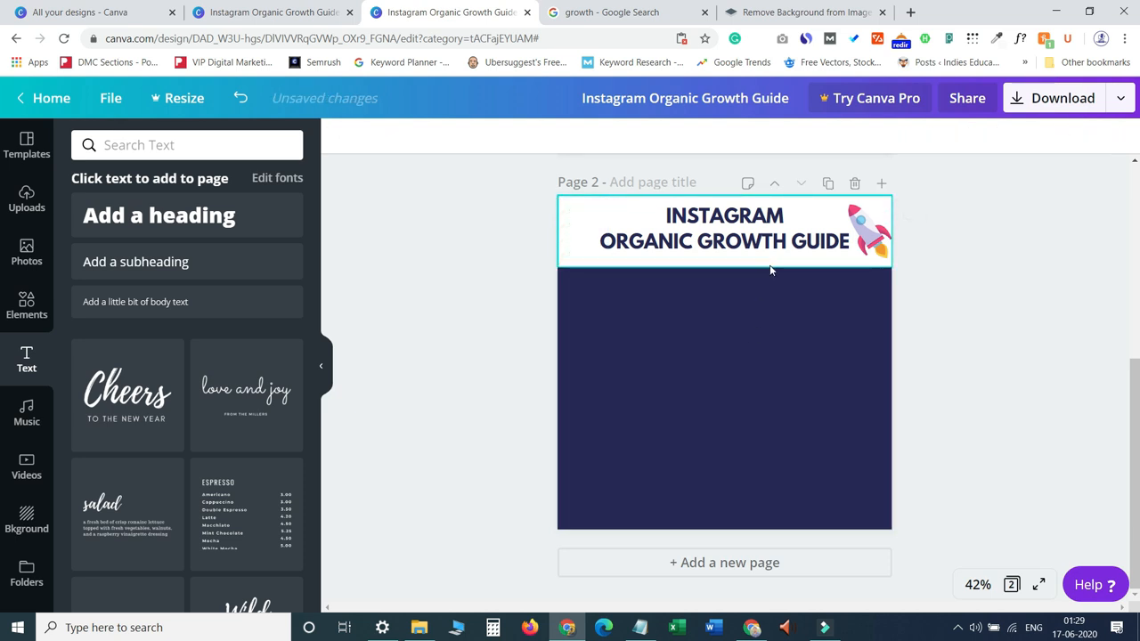
{"action": "left_click", "coordinate": [857, 238]}
{"action": "key", "text": "Delete"}
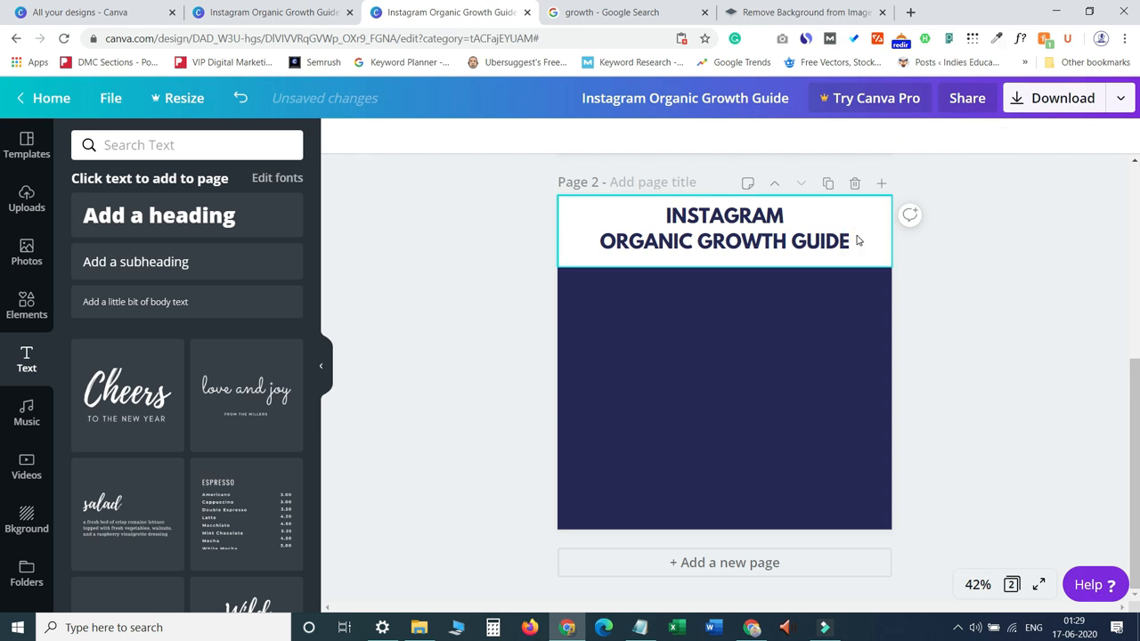
Replace the header text with INTRODUCTION and enlarge its text box.
{"action": "left_click", "coordinate": [726, 229]}
{"action": "double_click", "coordinate": [732, 233]}
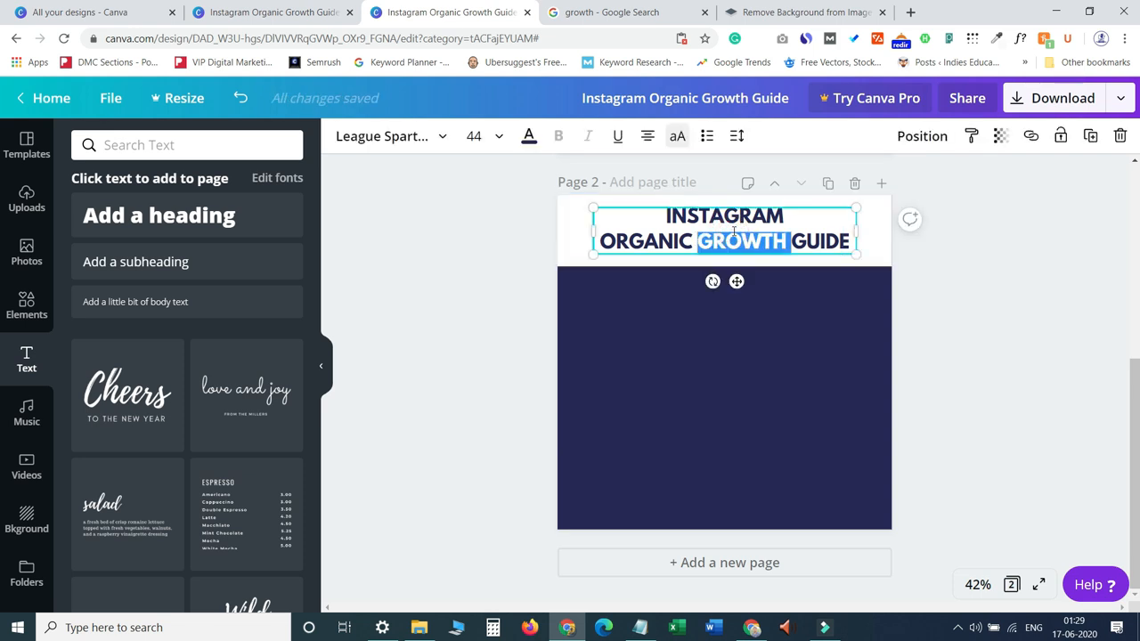
{"action": "triple_click", "coordinate": [734, 231]}
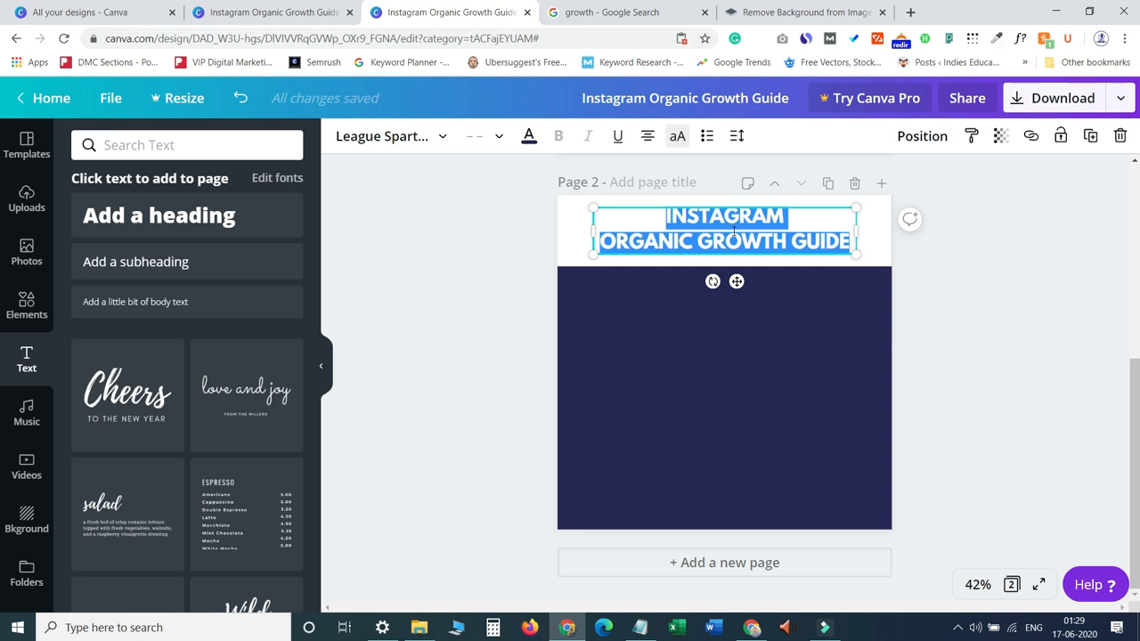
{"action": "type", "text": "INTRO"}
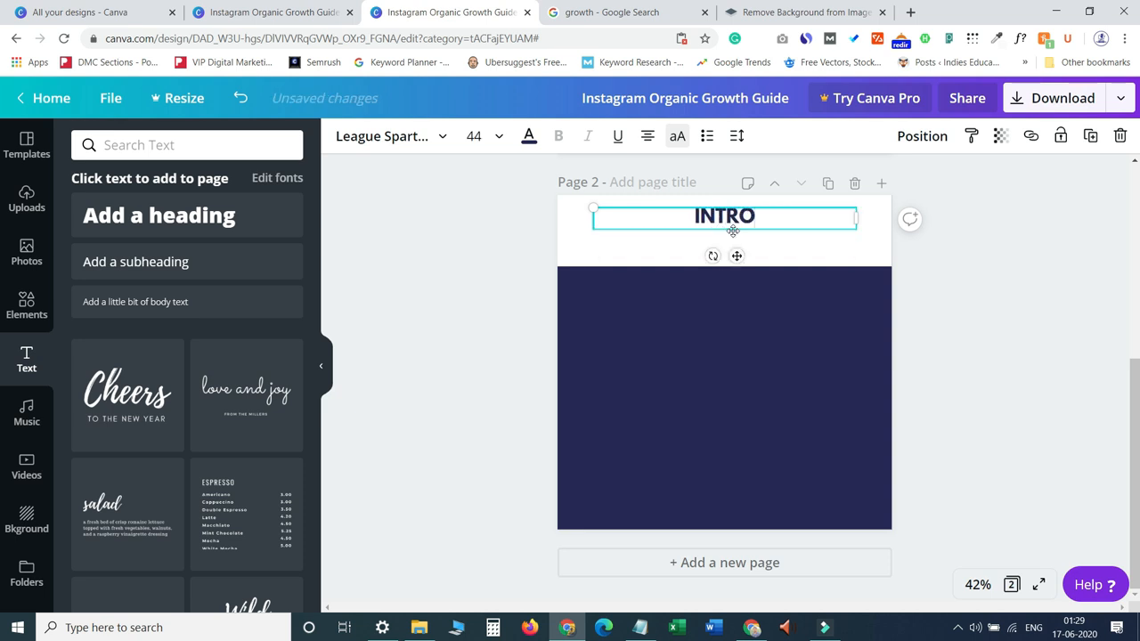
{"action": "type", "text": "DUC"}
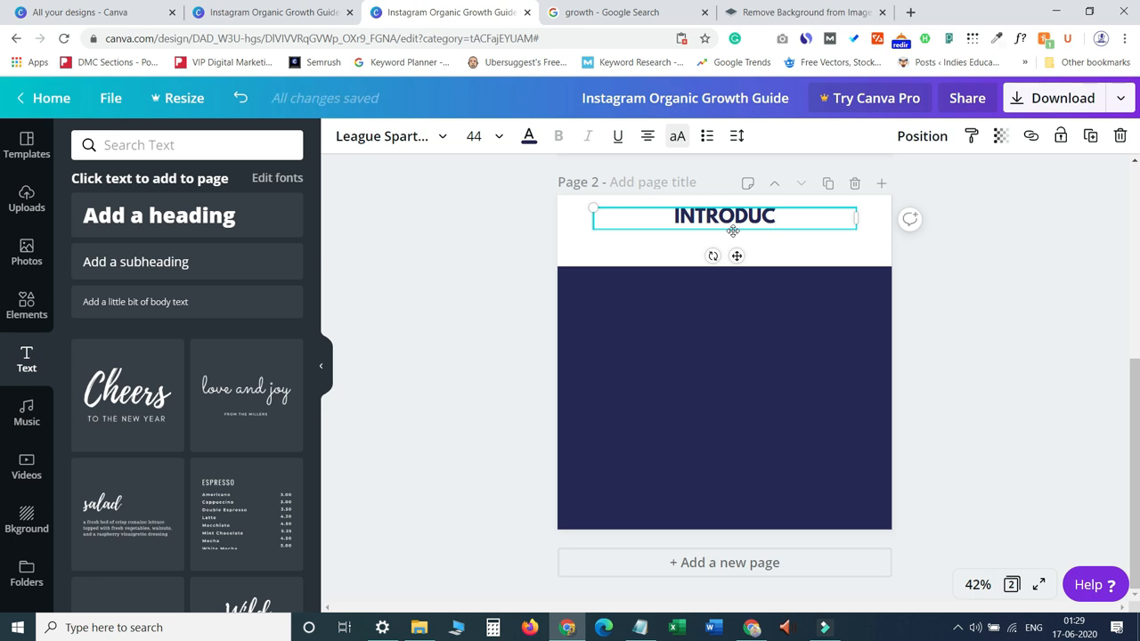
{"action": "type", "text": "TION"}
{"action": "key", "text": "Return"}
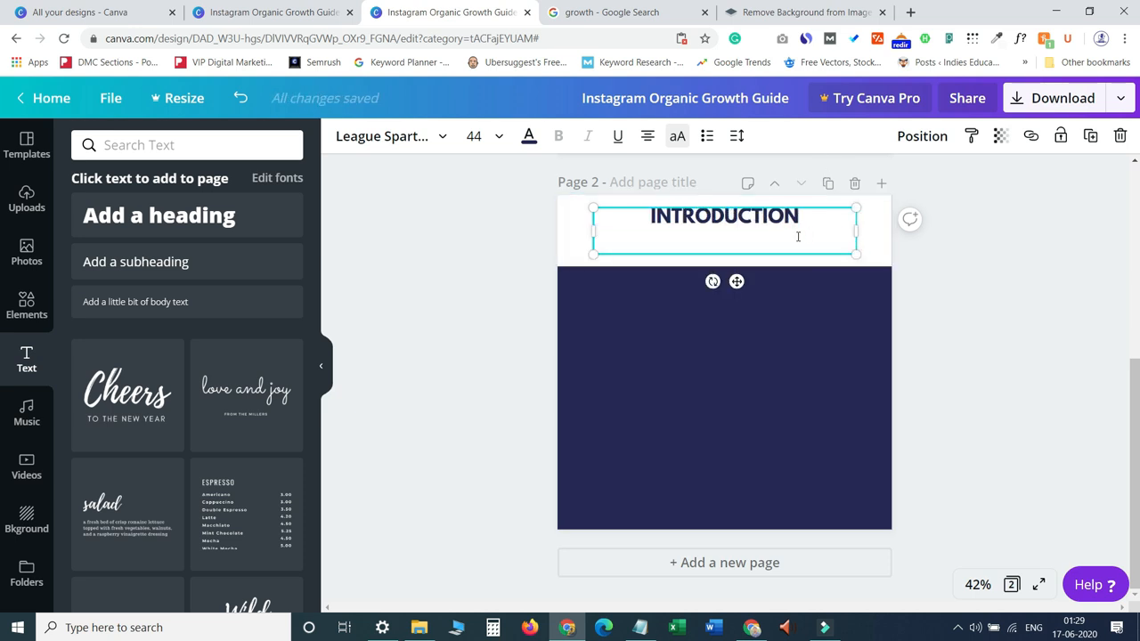
{"action": "key", "text": "BackSpace"}
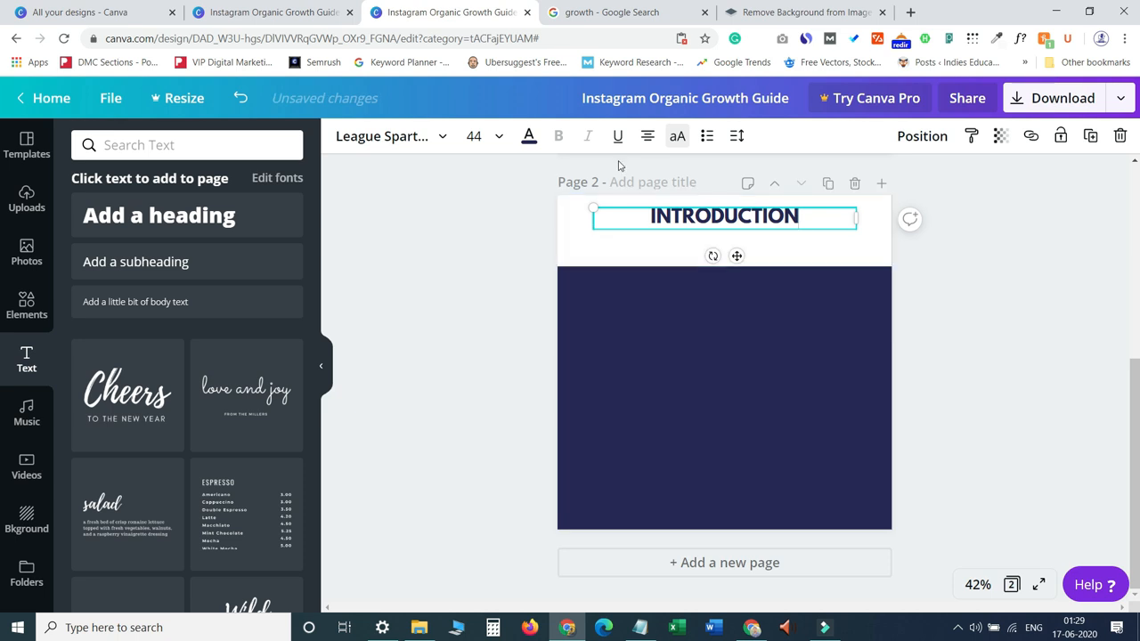
{"action": "left_click_drag", "start_coordinate": [854, 219], "coordinate": [799, 272]}
{"action": "left_click_drag", "start_coordinate": [743, 205], "coordinate": [771, 210]}
Unlock the white header band and shorten its height to fit the INTRODUCTION heading.
{"action": "left_click", "coordinate": [799, 261]}
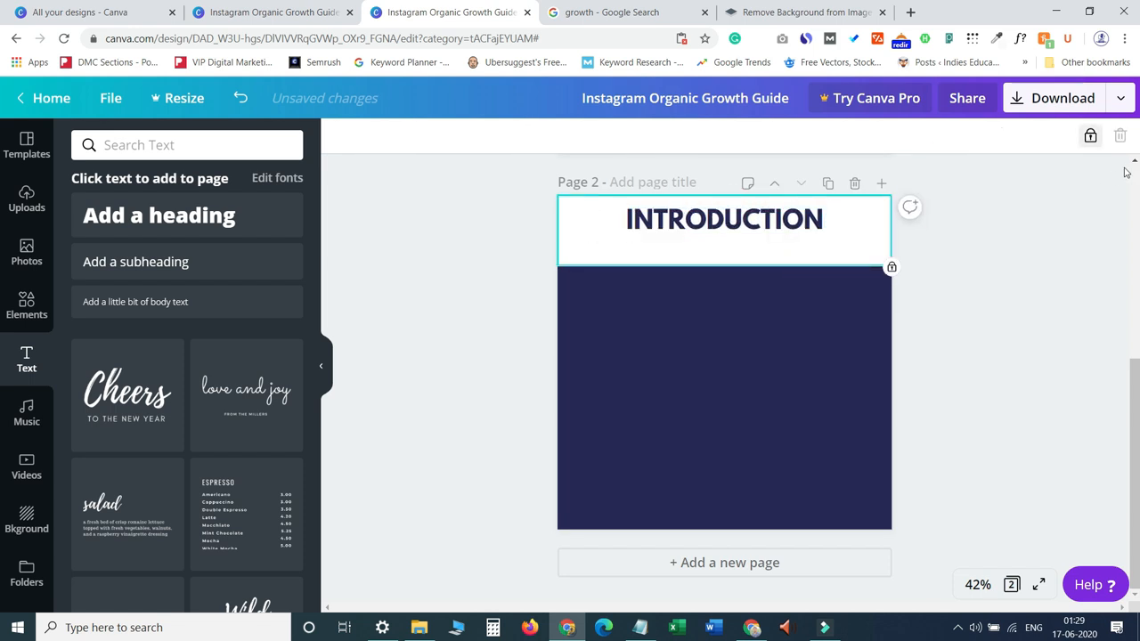
{"action": "left_click", "coordinate": [1090, 135]}
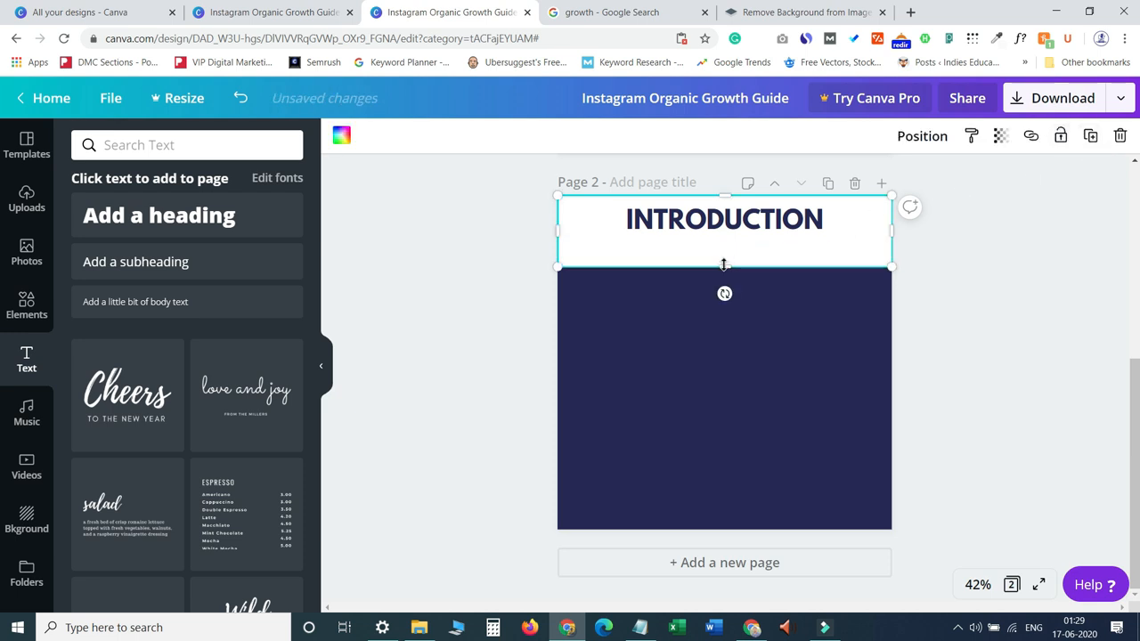
{"action": "left_click_drag", "start_coordinate": [729, 262], "coordinate": [728, 240]}
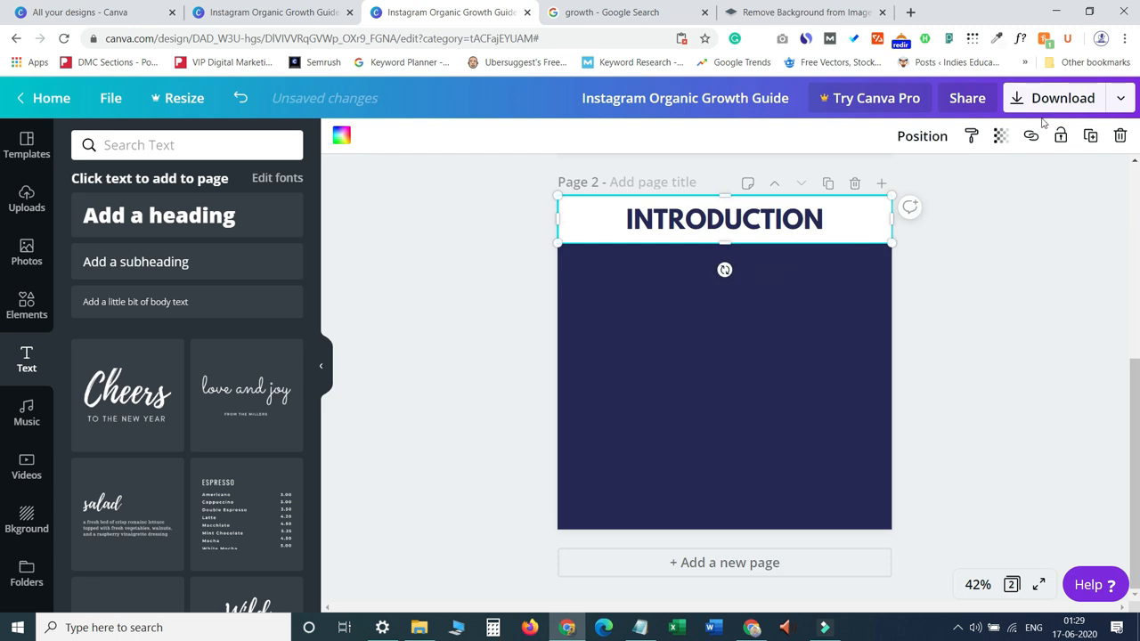
{"action": "left_click", "coordinate": [1053, 305]}
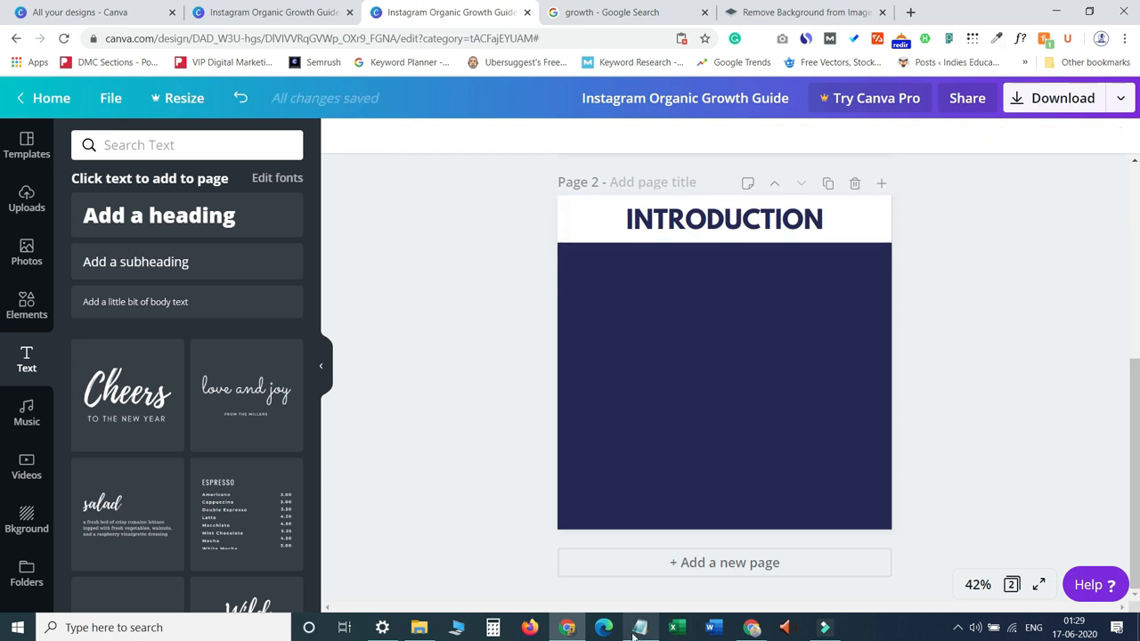
Copy the introduction paragraph from the reference design and paste it into a new subheading text box on page 2.
{"action": "left_click", "coordinate": [236, 9]}
{"action": "left_click", "coordinate": [706, 545]}
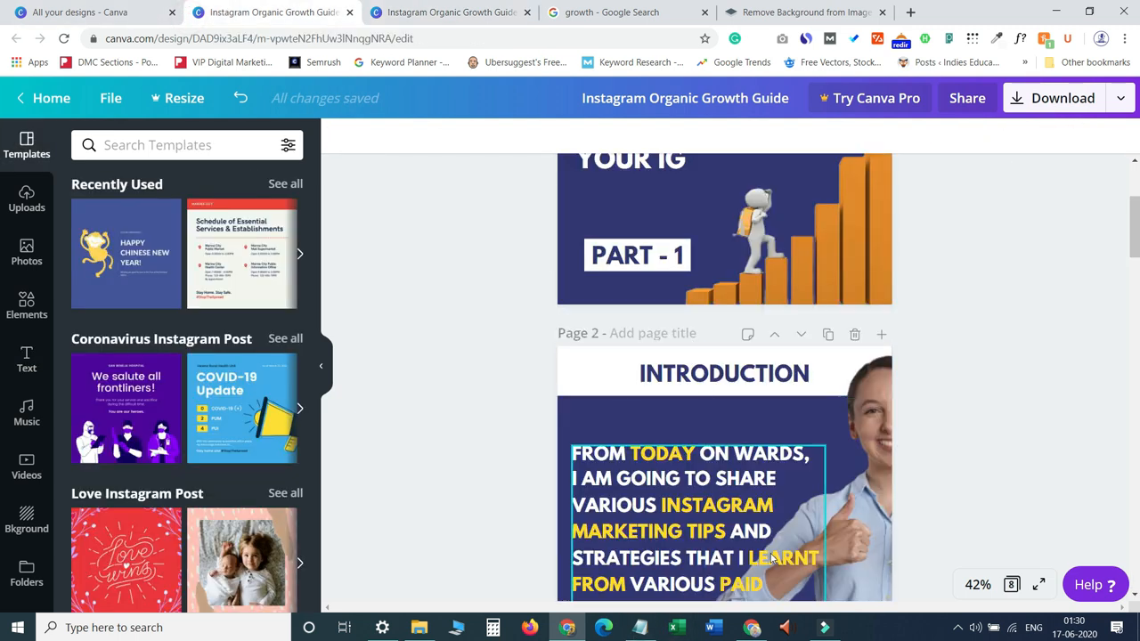
{"action": "double_click", "coordinate": [719, 556]}
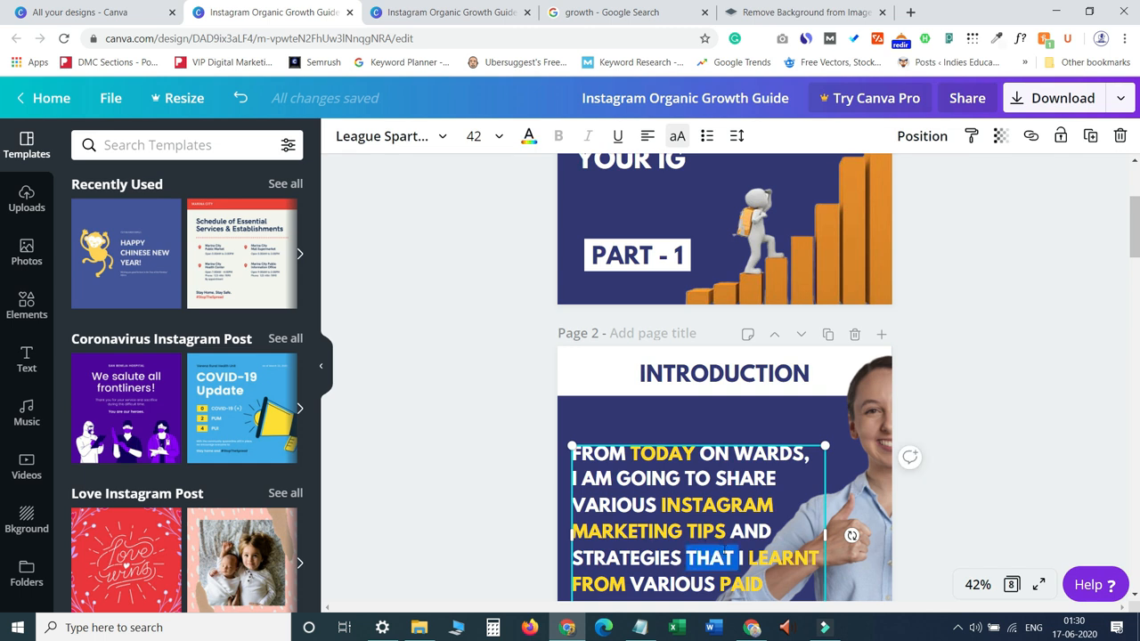
{"action": "key", "text": "ctrl+a"}
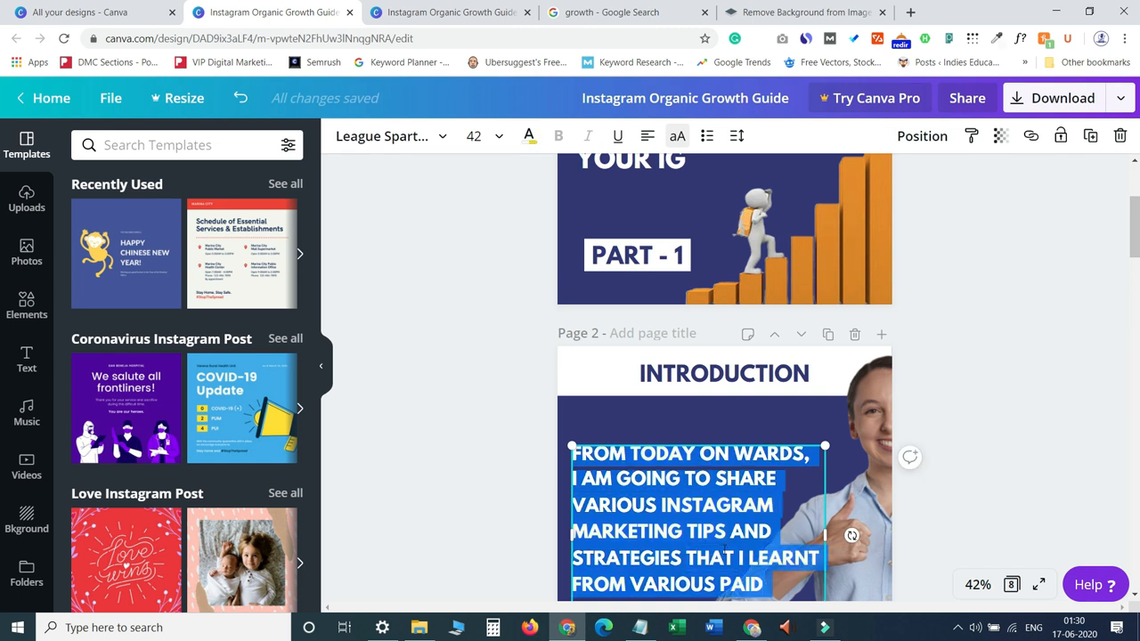
{"action": "left_click", "coordinate": [451, 11]}
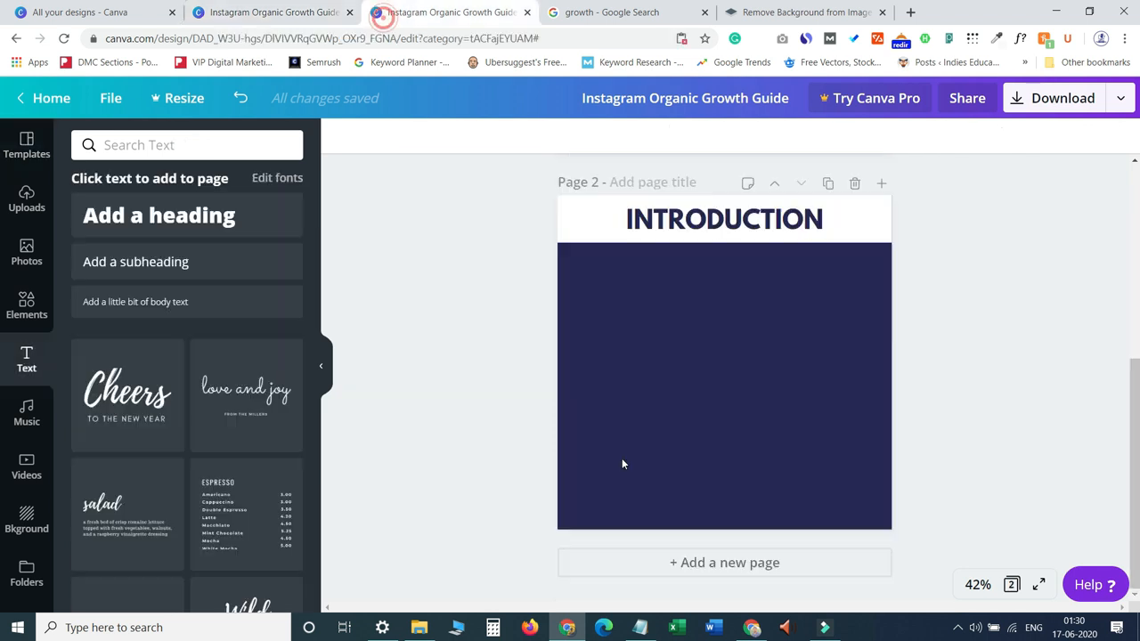
{"action": "left_click", "coordinate": [658, 371]}
{"action": "left_click", "coordinate": [211, 260]}
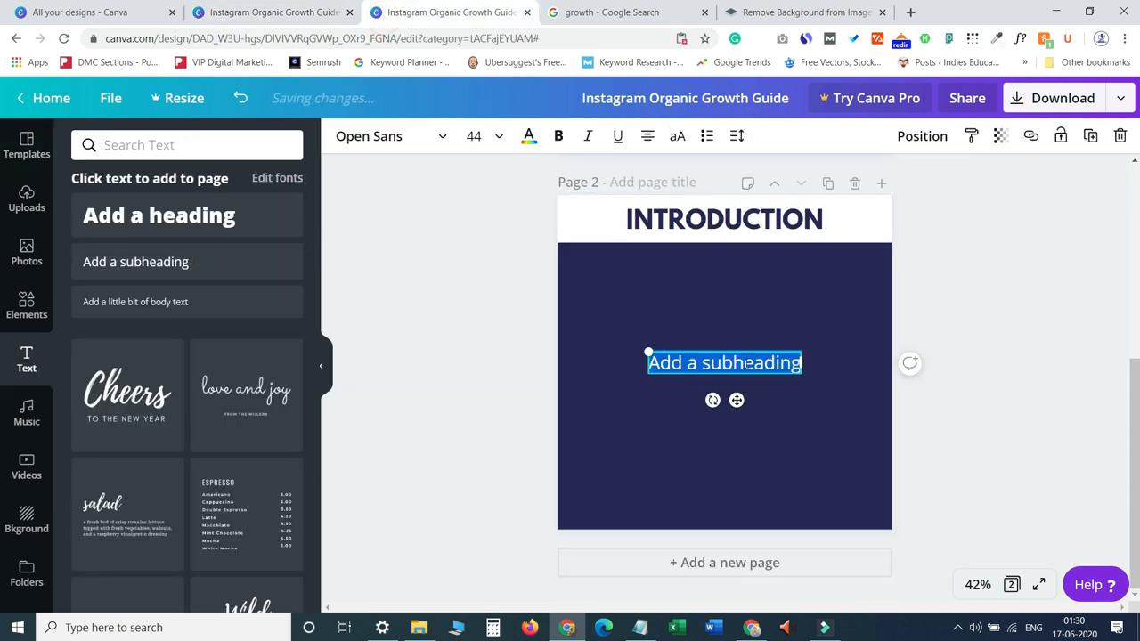
{"action": "key", "text": "ctrl+v"}
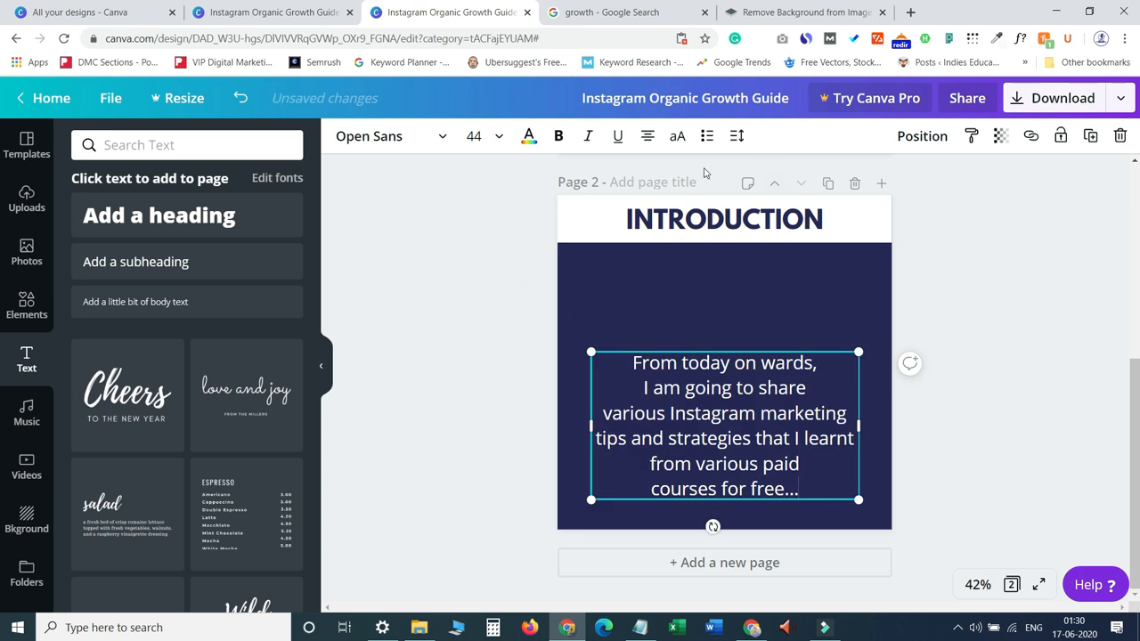
Left-align the pasted paragraph and move it up on the navy area.
{"action": "left_click", "coordinate": [647, 136]}
{"action": "left_click_drag", "start_coordinate": [749, 493], "coordinate": [626, 366]}
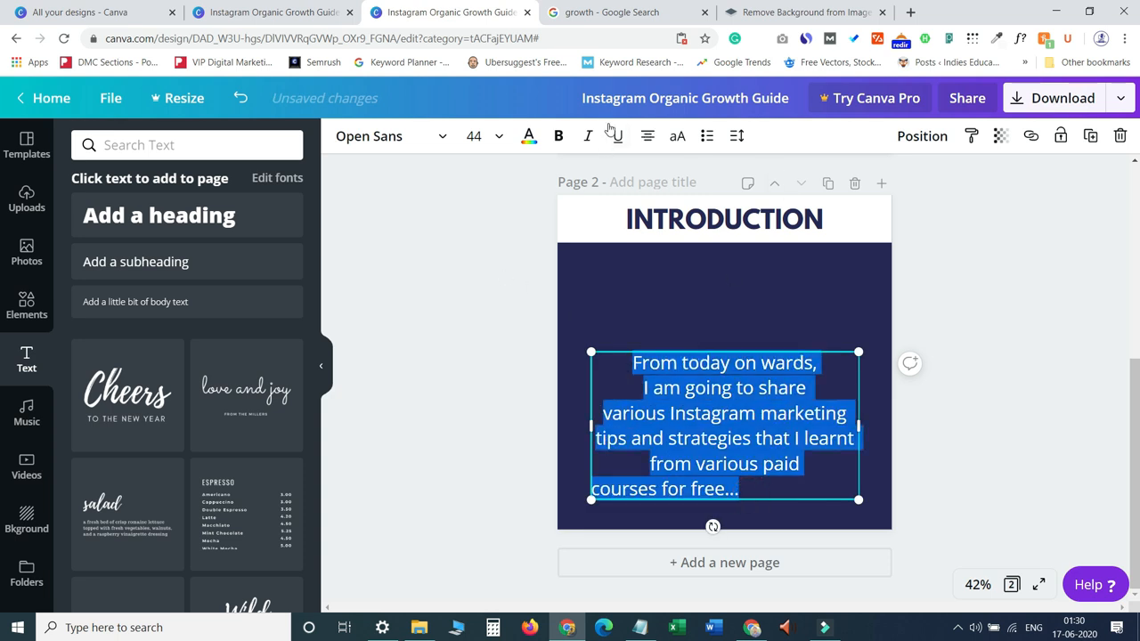
{"action": "left_click", "coordinate": [647, 135]}
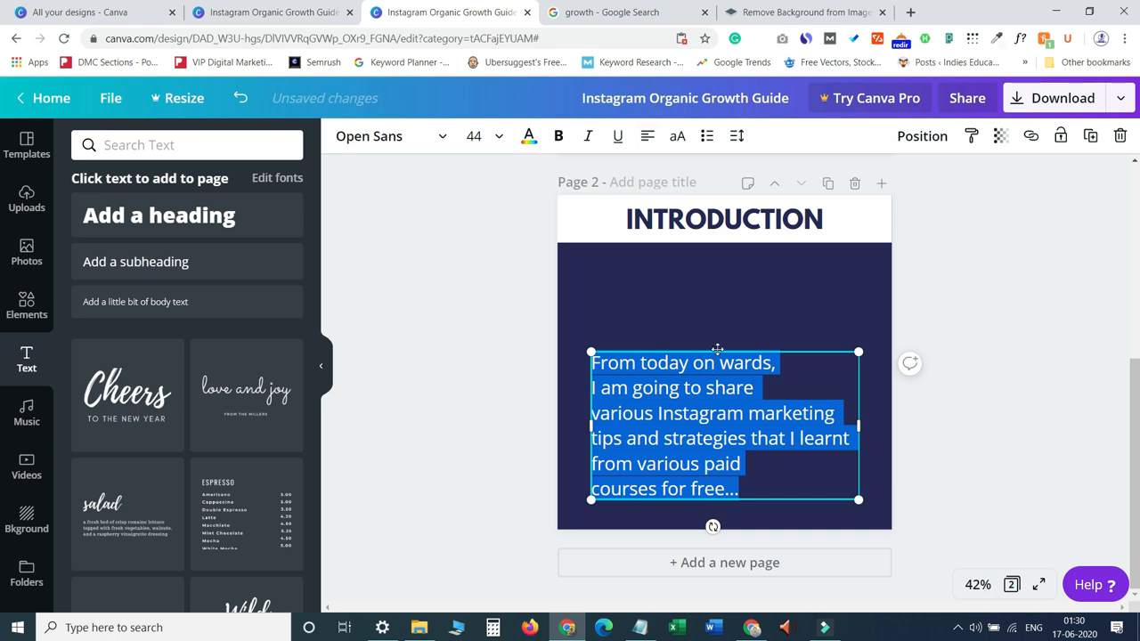
{"action": "left_click_drag", "start_coordinate": [715, 351], "coordinate": [696, 309]}
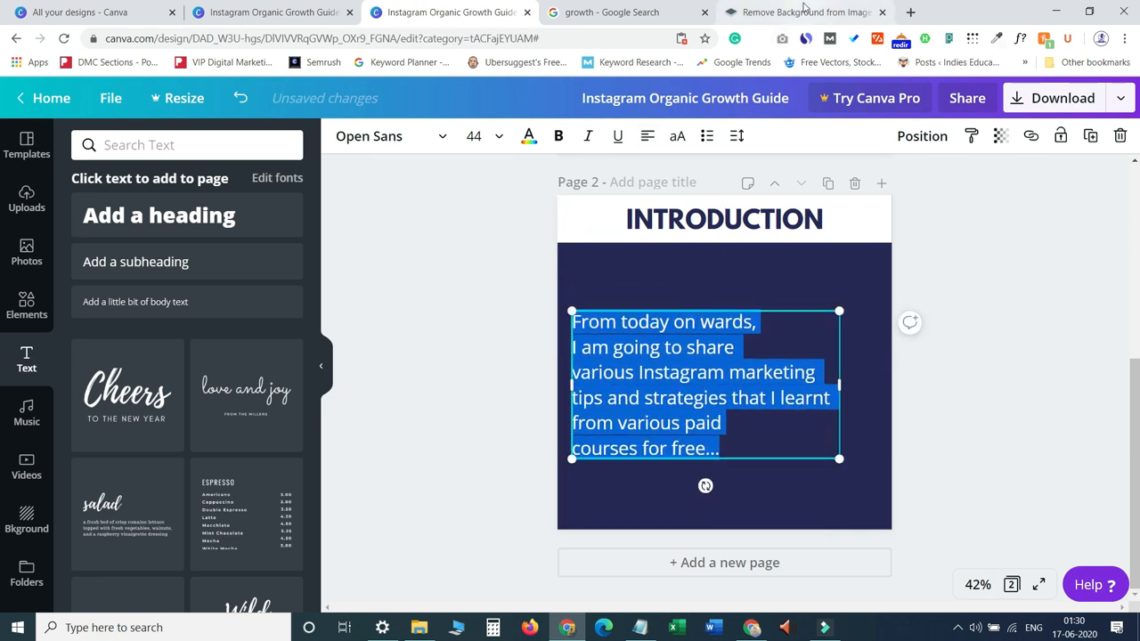
Open freepik.com in a new browser tab.
{"action": "left_click", "coordinate": [913, 11]}
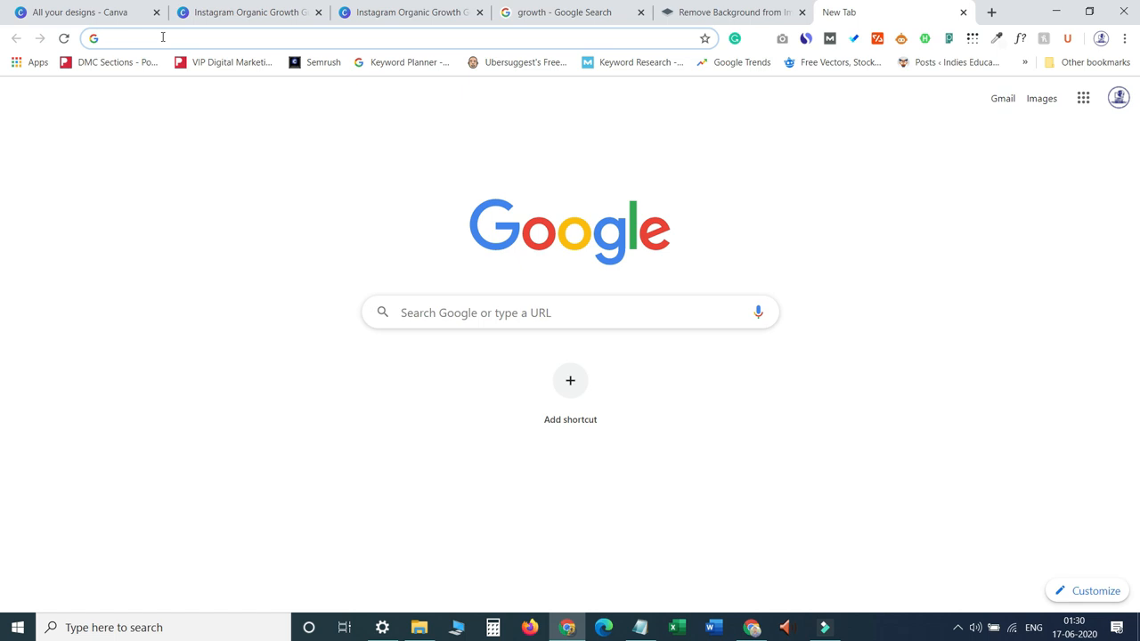
{"action": "type", "text": "free"}
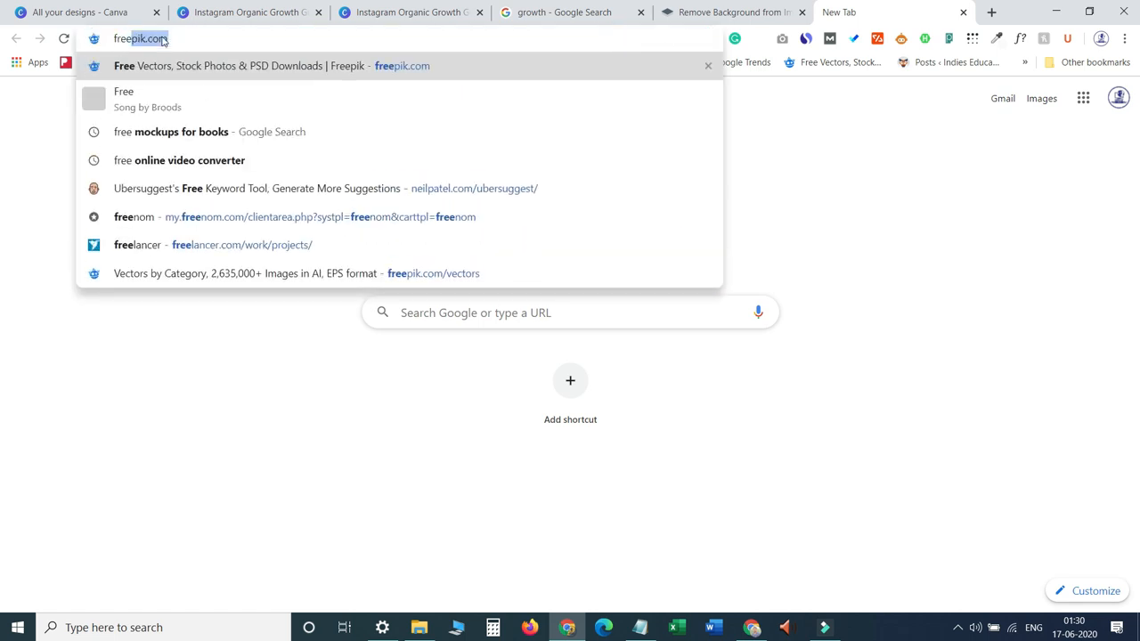
{"action": "type", "text": "pik.com"}
{"action": "key", "text": "Return"}
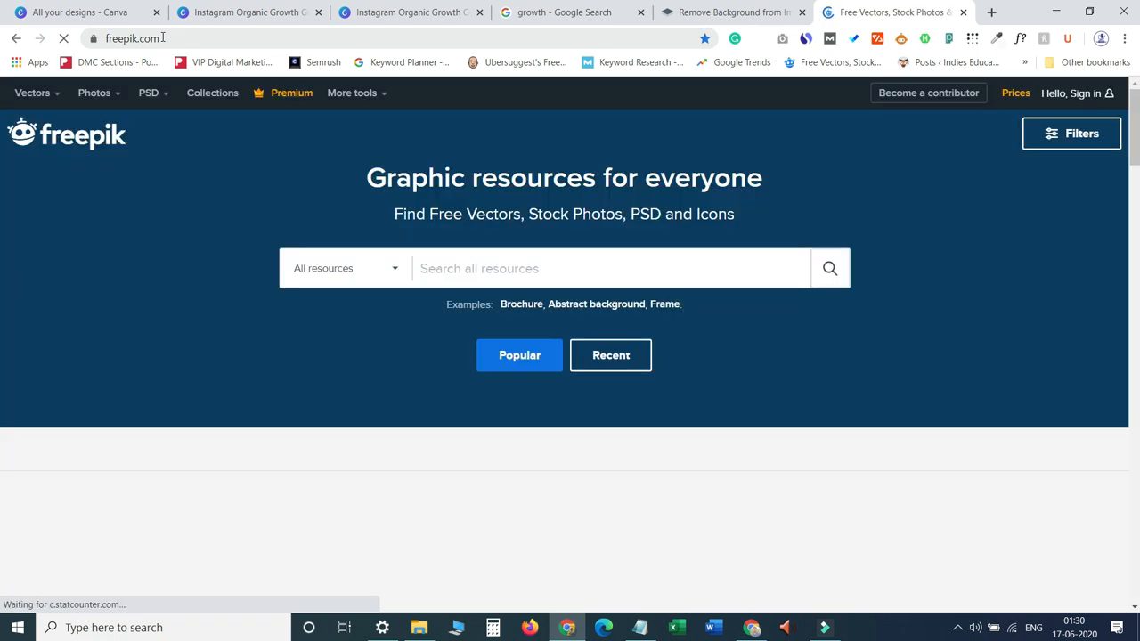
Search freepik for "happy person" images.
{"action": "left_click", "coordinate": [531, 277]}
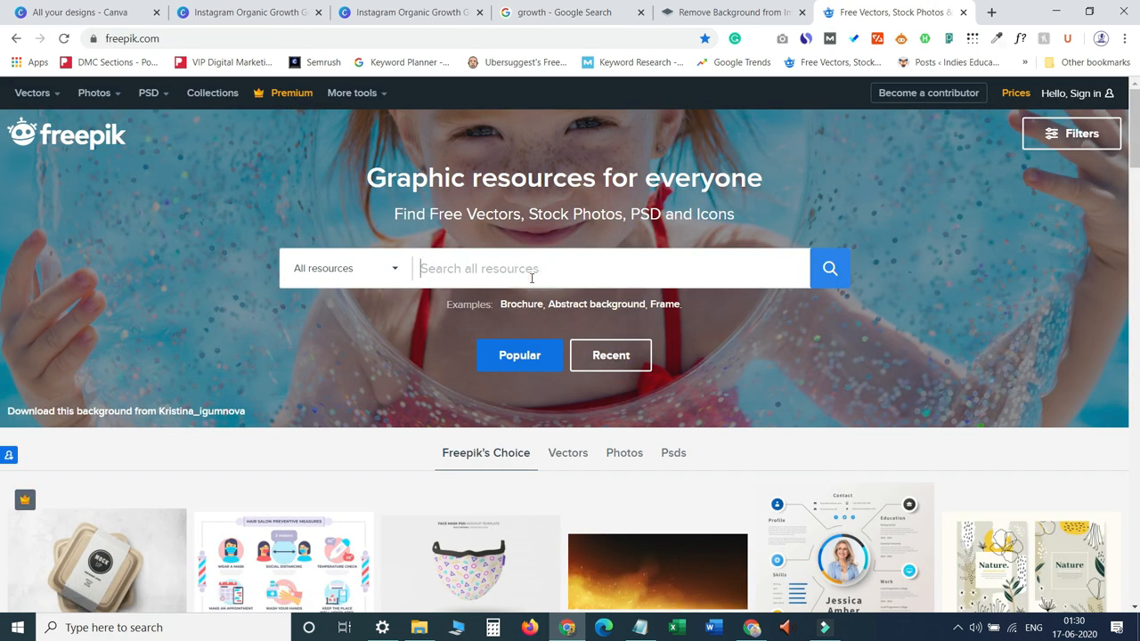
{"action": "type", "text": "happy pers"}
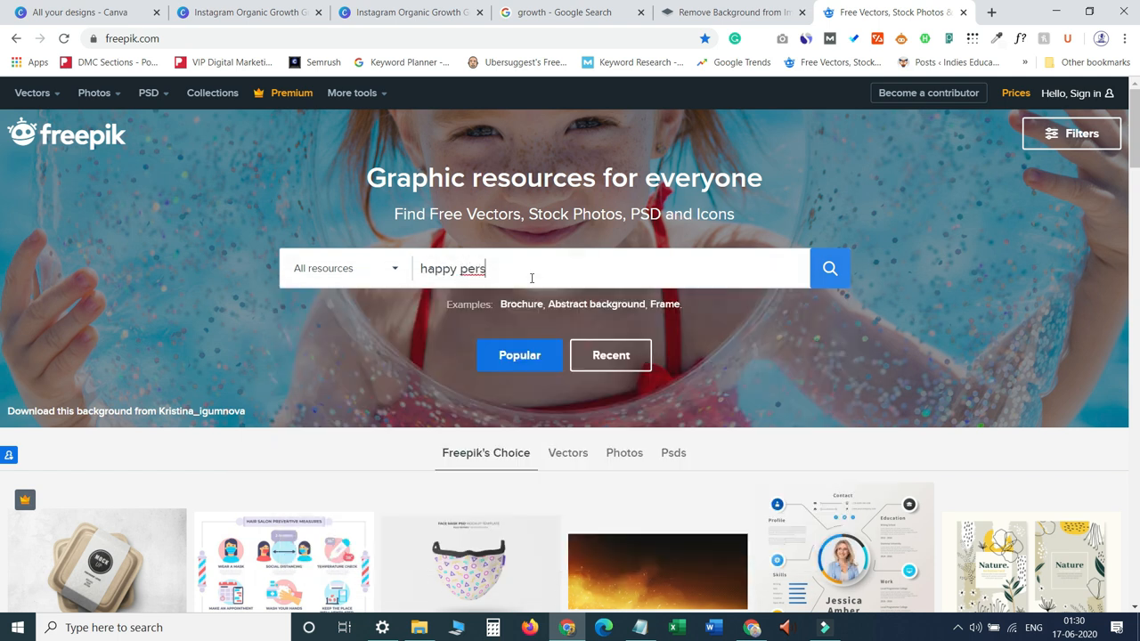
{"action": "type", "text": "on"}
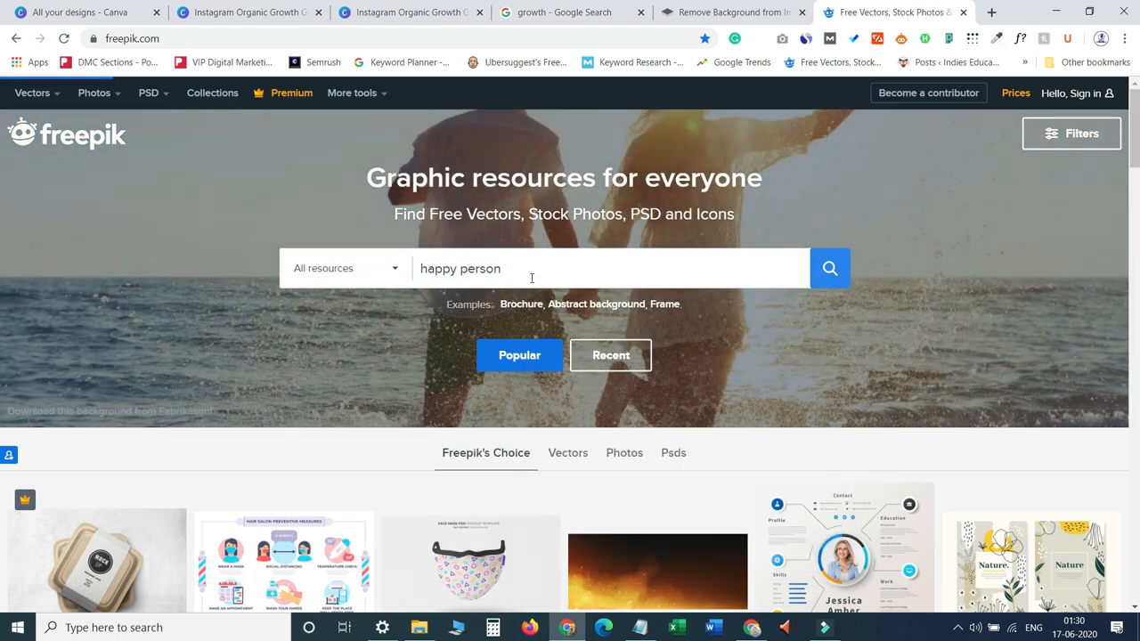
{"action": "key", "text": "Return"}
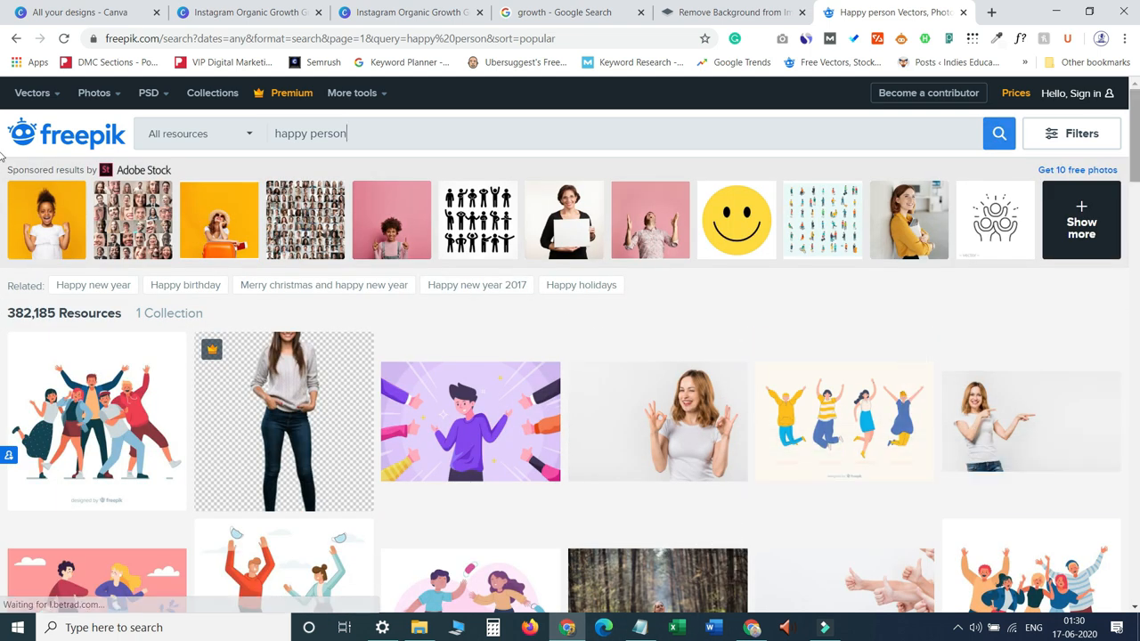
Browse the results, compare with the reference design, and open the photo of a young woman making OK gestures.
{"action": "scroll", "coordinate": [3, 156], "scroll_direction": "down", "scroll_amount": 7}
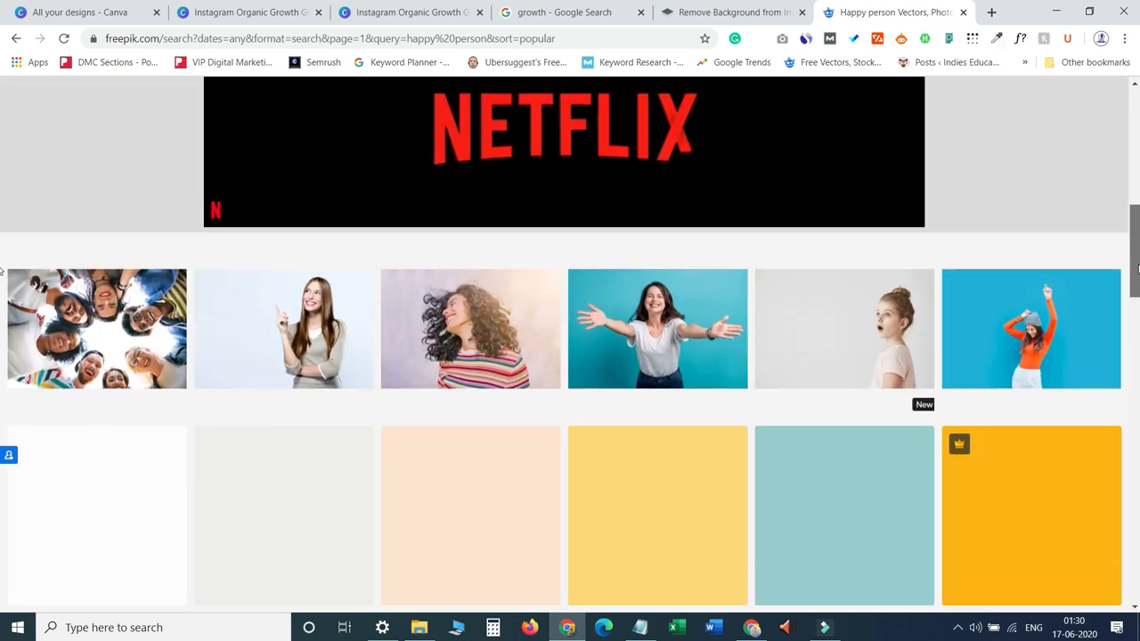
{"action": "scroll", "coordinate": [3, 267], "scroll_direction": "up", "scroll_amount": 7}
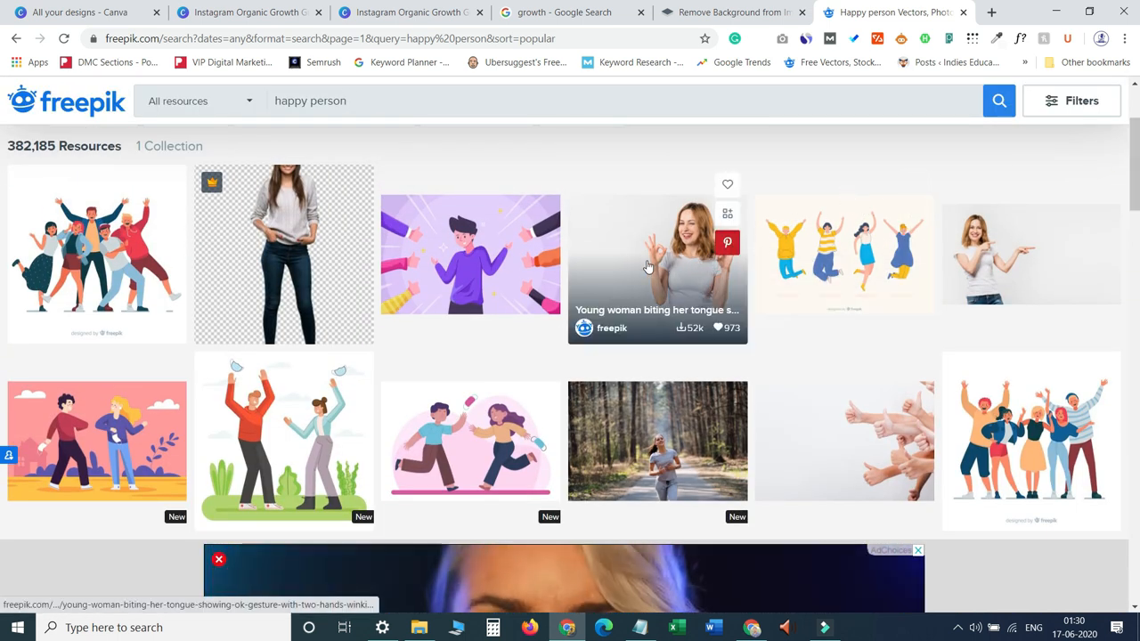
{"action": "left_click", "coordinate": [198, 7]}
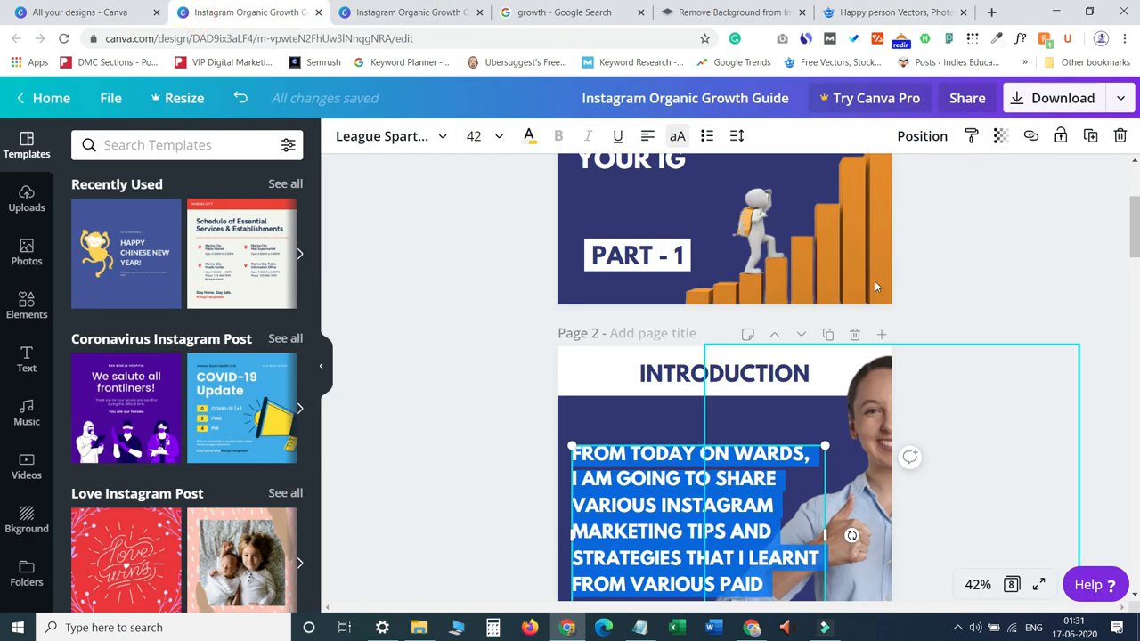
{"action": "left_click", "coordinate": [917, 12]}
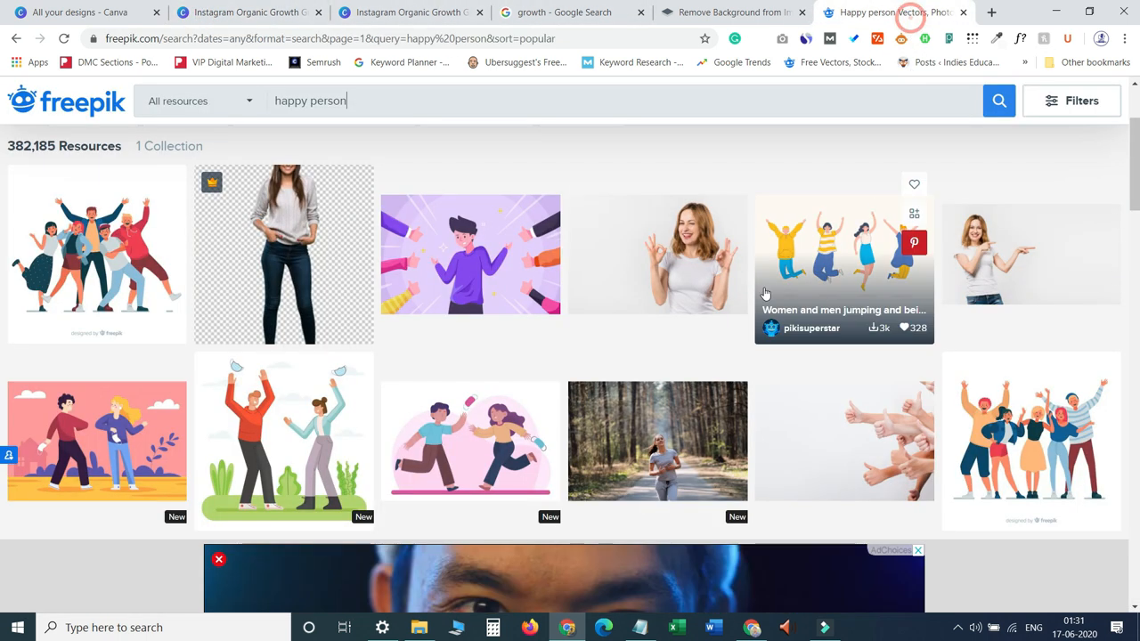
{"action": "left_click", "coordinate": [635, 266]}
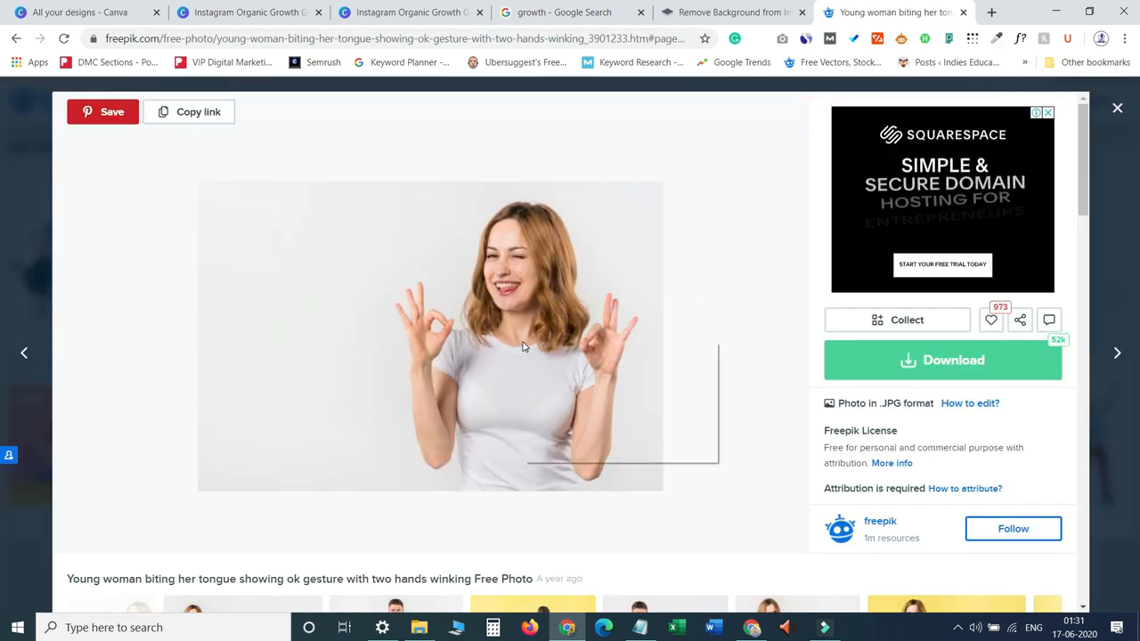
{"action": "left_click", "coordinate": [566, 412]}
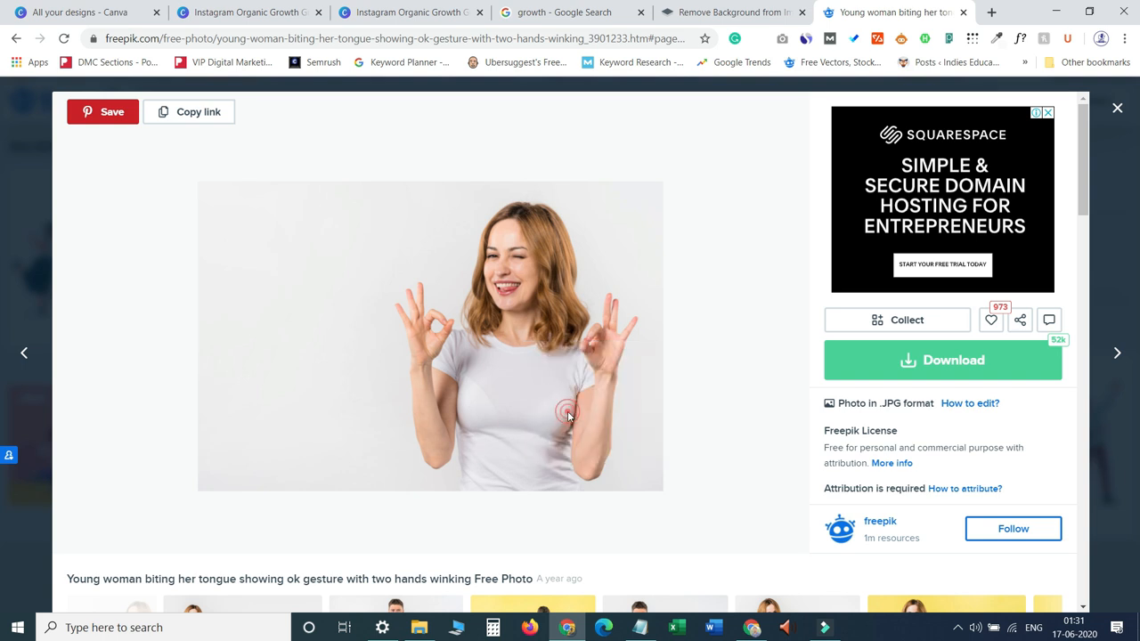
In remove.bg, clear the previous result and submit the woman photo's image URL to remove its background.
{"action": "left_click", "coordinate": [716, 12]}
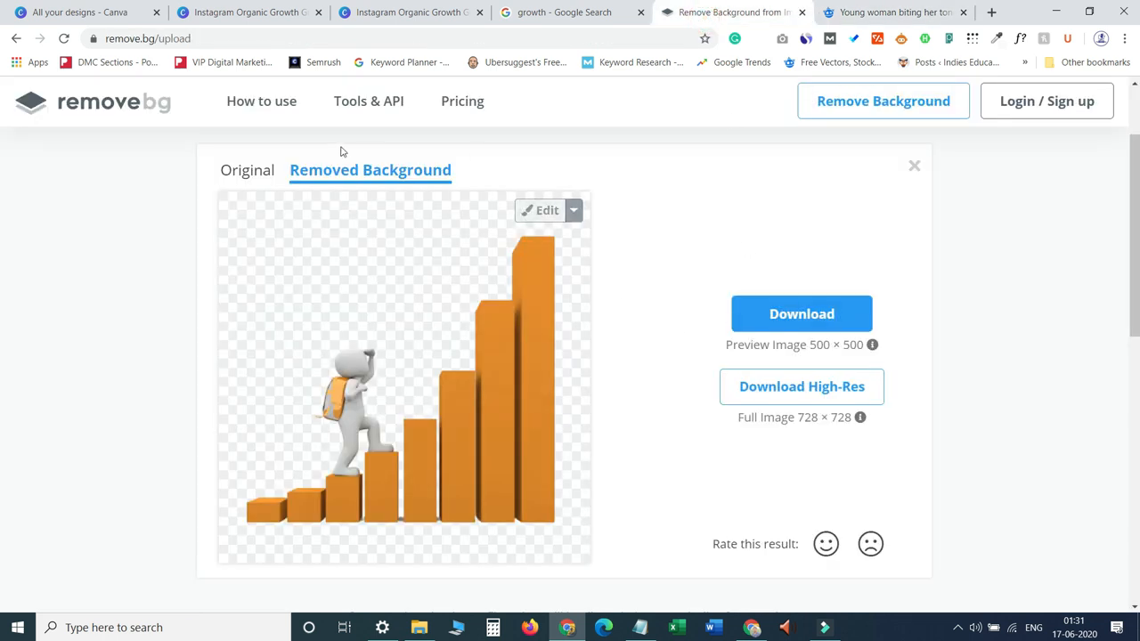
{"action": "left_click", "coordinate": [915, 167]}
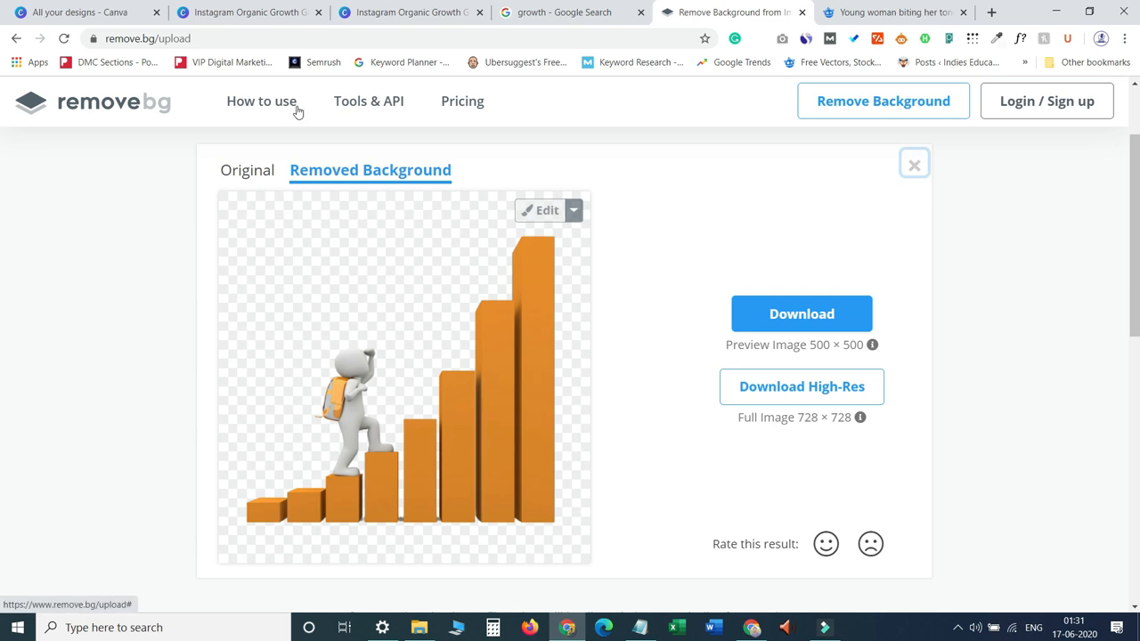
{"action": "scroll", "coordinate": [635, 430], "scroll_direction": "down", "scroll_amount": 4}
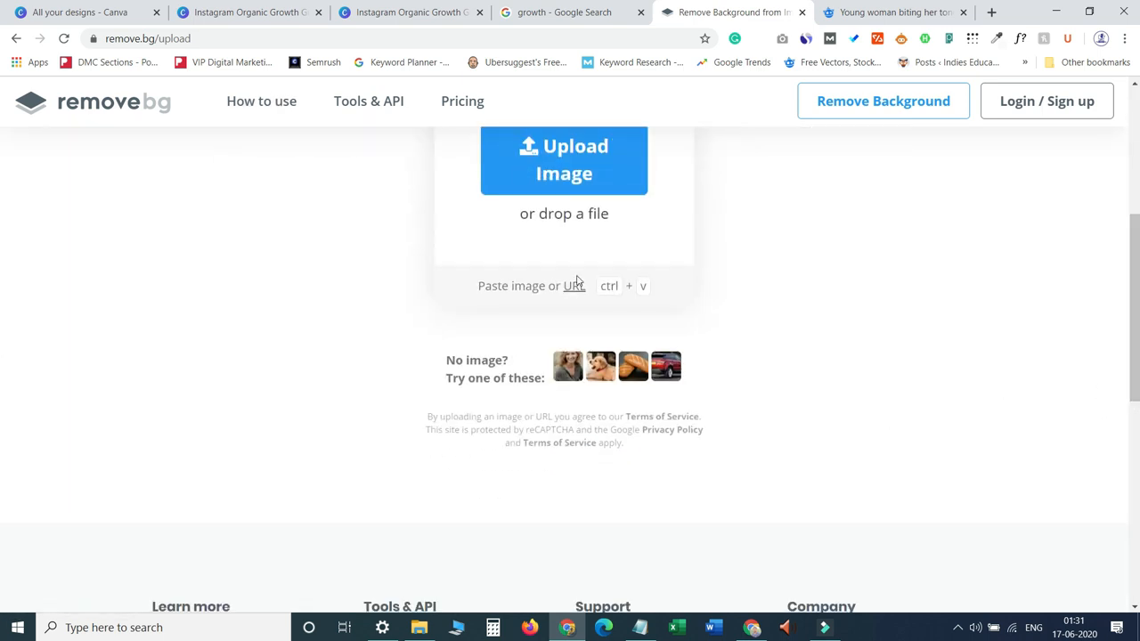
{"action": "left_click", "coordinate": [574, 286]}
{"action": "left_click", "coordinate": [501, 109]}
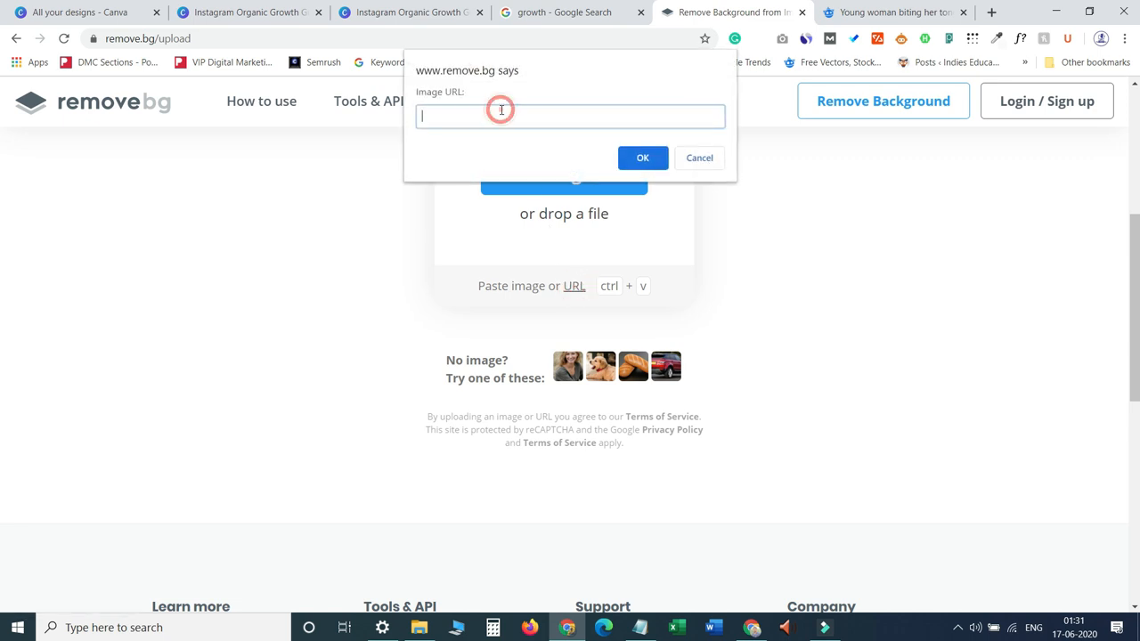
{"action": "key", "text": "ctrl+v"}
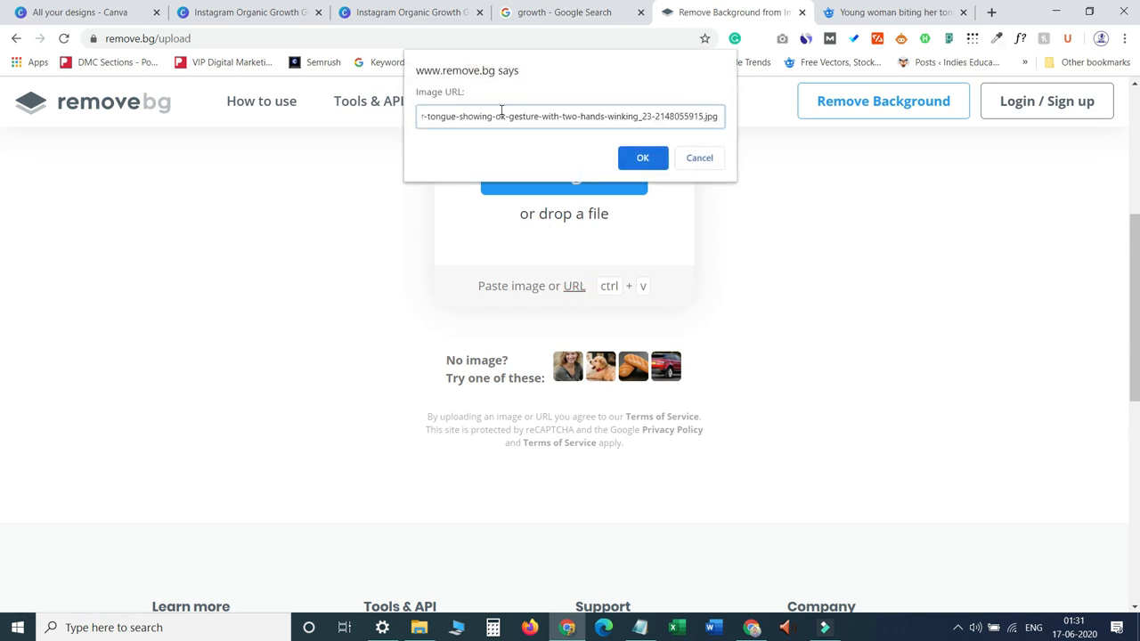
{"action": "left_click", "coordinate": [642, 158]}
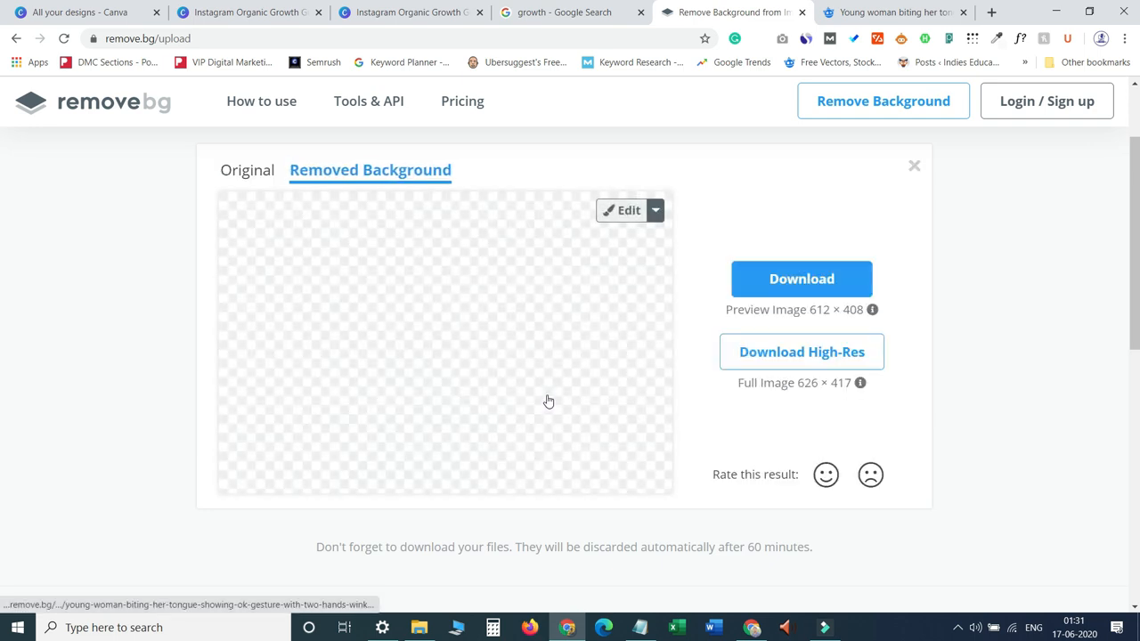
Copy the background-removed woman image and paste it onto page 2 of the Canva design.
{"action": "right_click", "coordinate": [545, 375]}
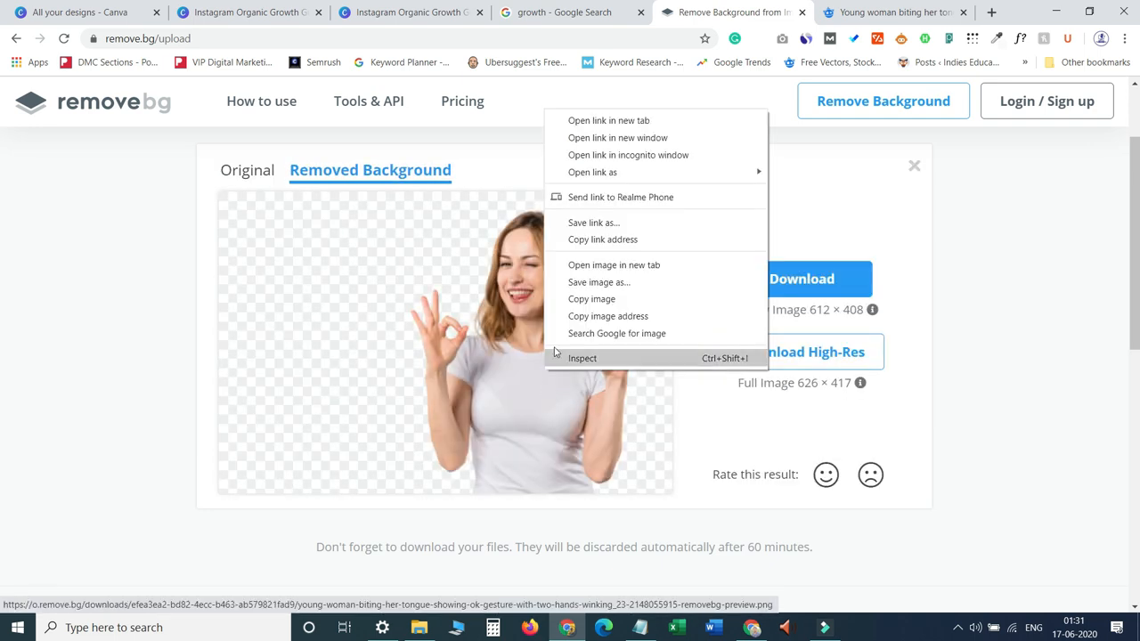
{"action": "left_click", "coordinate": [585, 303]}
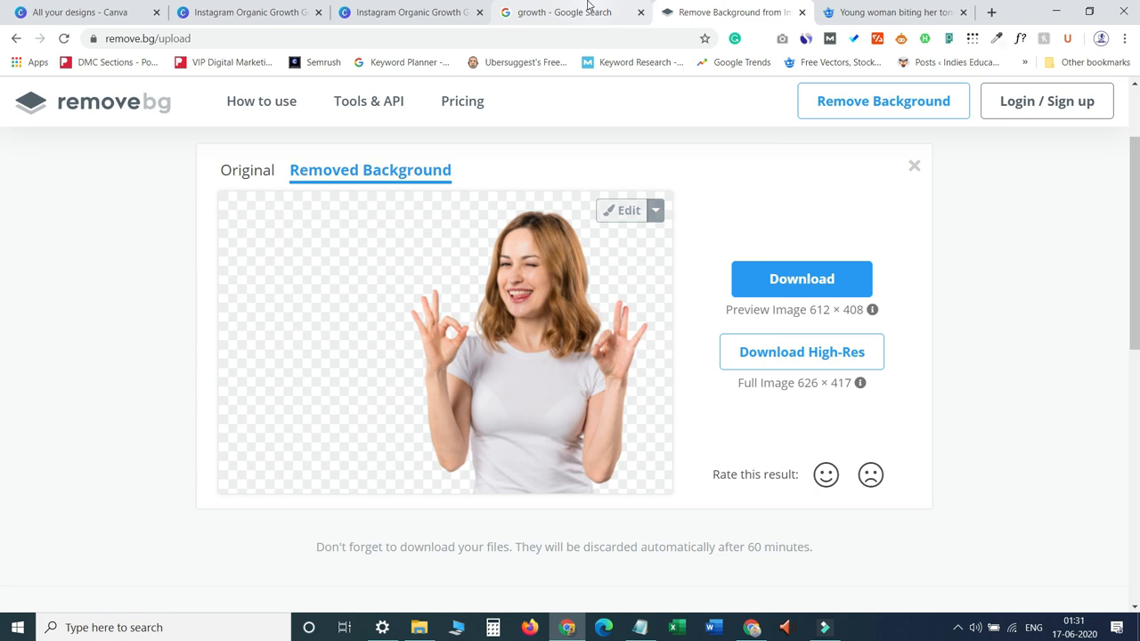
{"action": "left_click", "coordinate": [410, 12]}
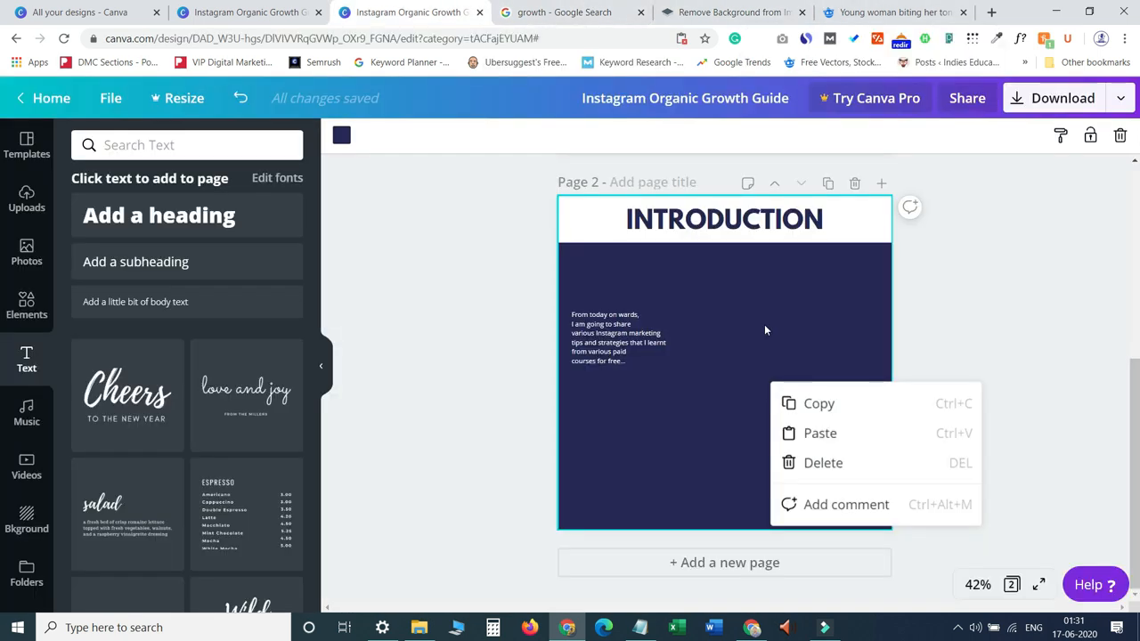
{"action": "left_click", "coordinate": [763, 329]}
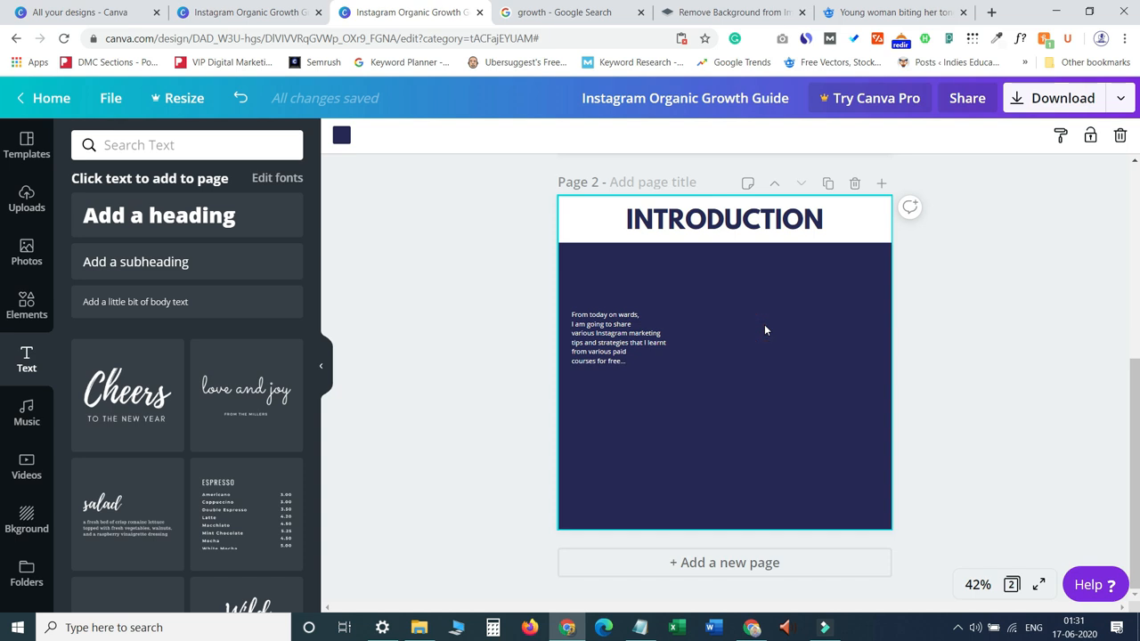
{"action": "key", "text": "ctrl+v"}
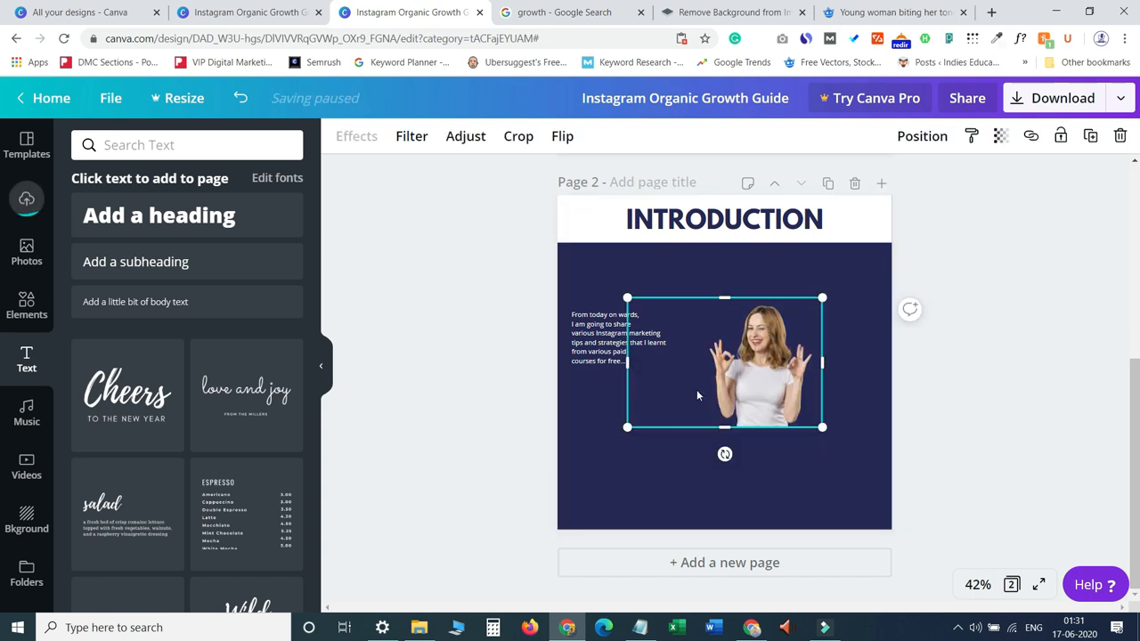
Enlarge the woman image and position it at the right edge of page 2, partly cropped off the page.
{"action": "left_click_drag", "start_coordinate": [627, 362], "coordinate": [697, 361]}
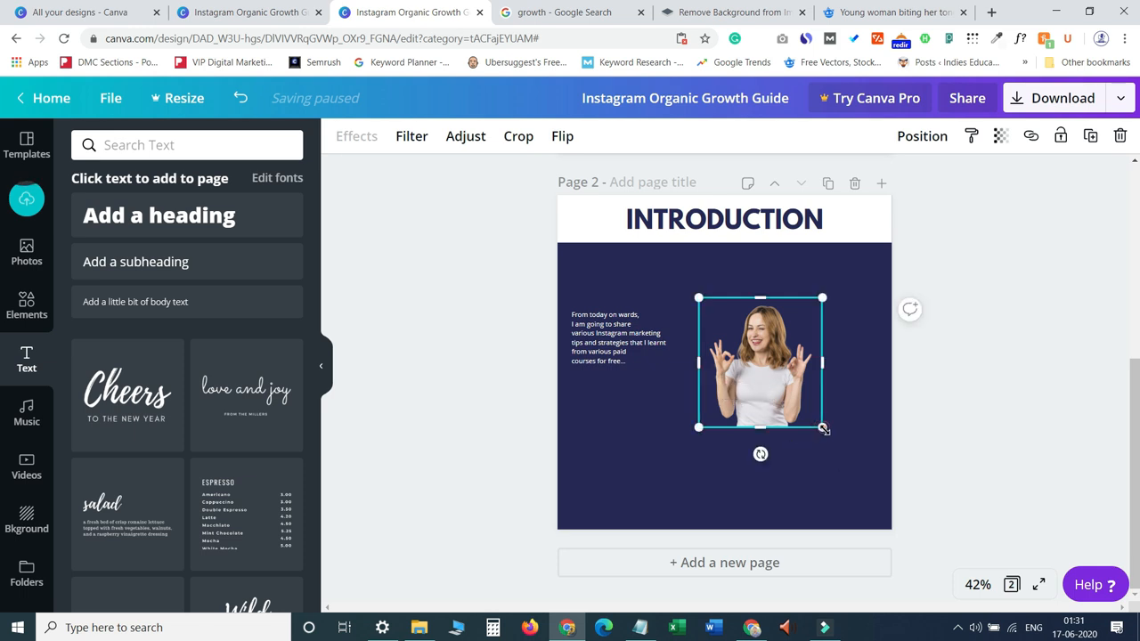
{"action": "left_click_drag", "start_coordinate": [823, 428], "coordinate": [911, 525]}
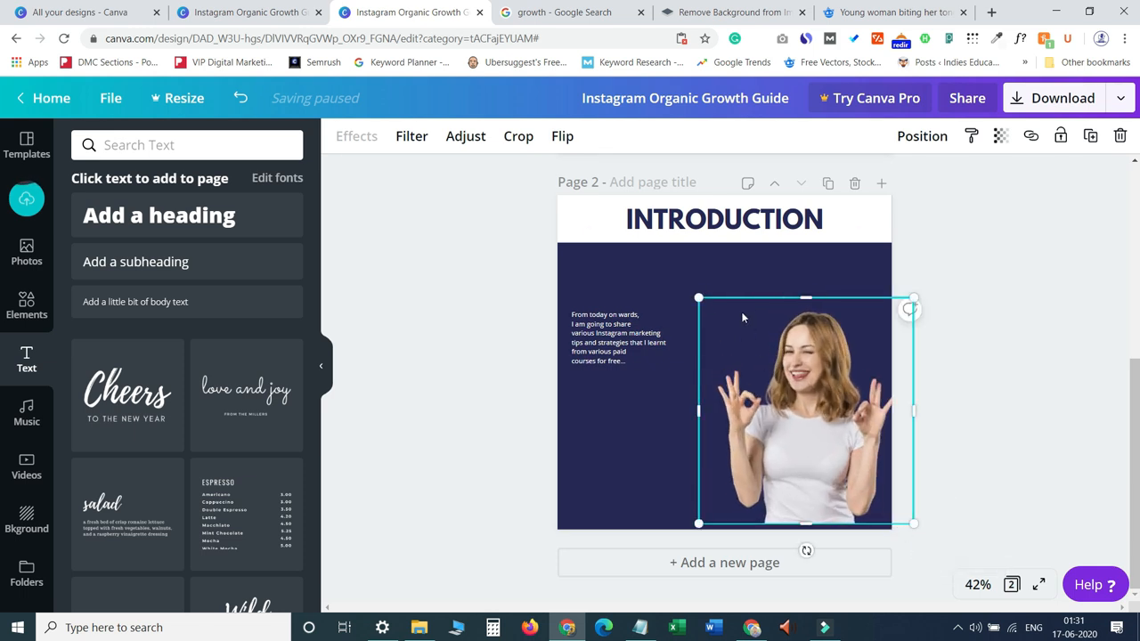
{"action": "left_click_drag", "start_coordinate": [700, 299], "coordinate": [660, 258]}
{"action": "left_click_drag", "start_coordinate": [789, 448], "coordinate": [881, 448]}
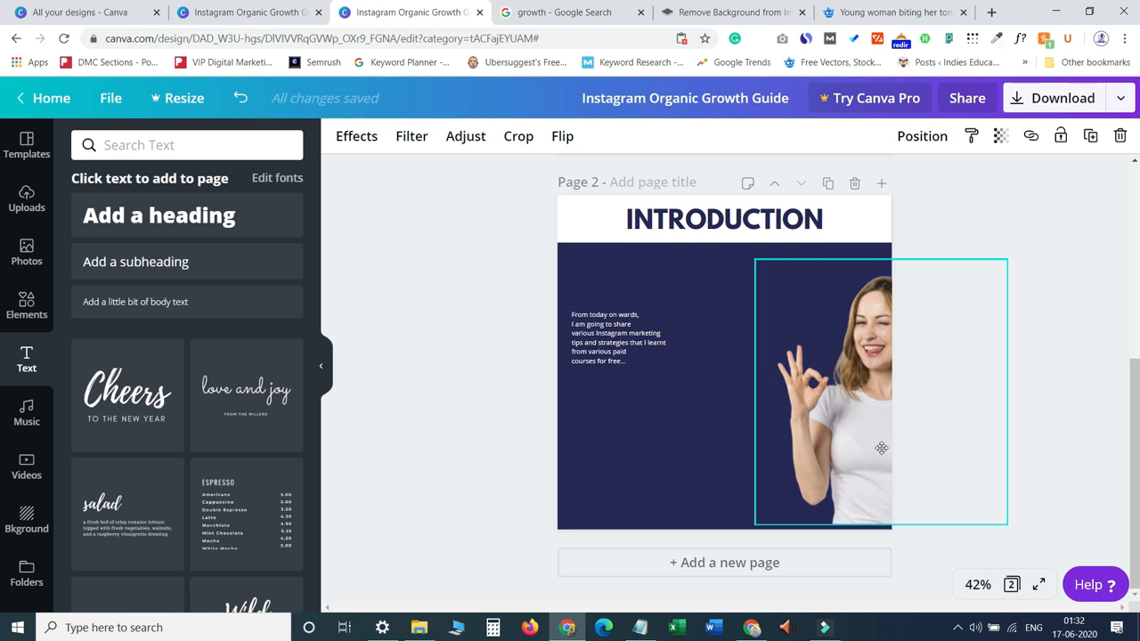
{"action": "left_click_drag", "start_coordinate": [880, 448], "coordinate": [871, 461]}
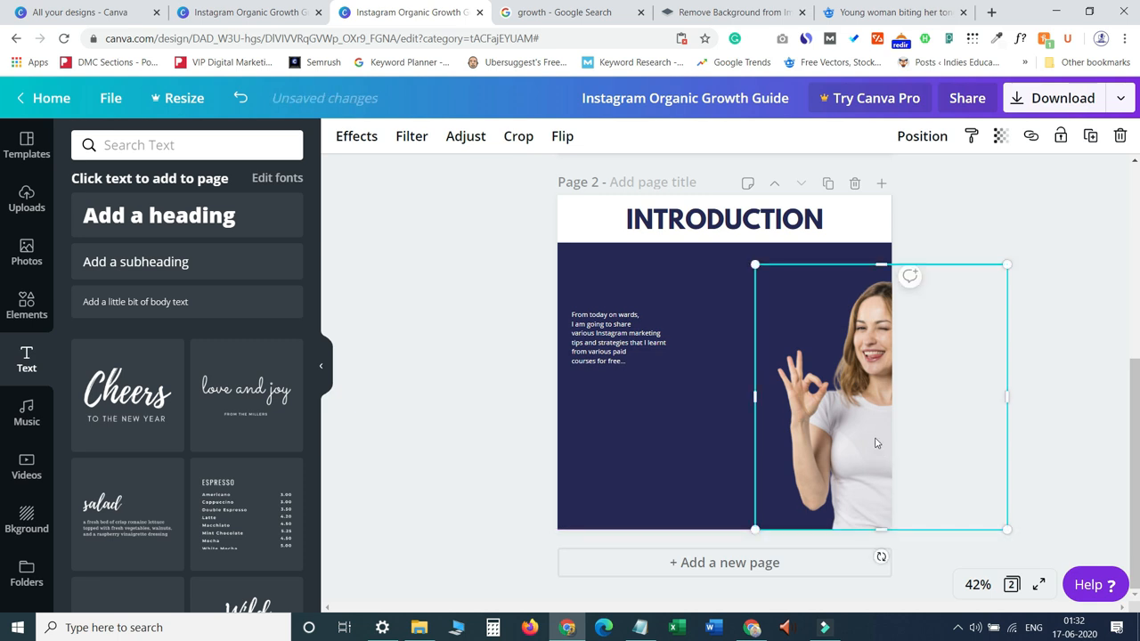
{"action": "left_click_drag", "start_coordinate": [754, 263], "coordinate": [733, 242]}
{"action": "left_click_drag", "start_coordinate": [873, 442], "coordinate": [887, 442]}
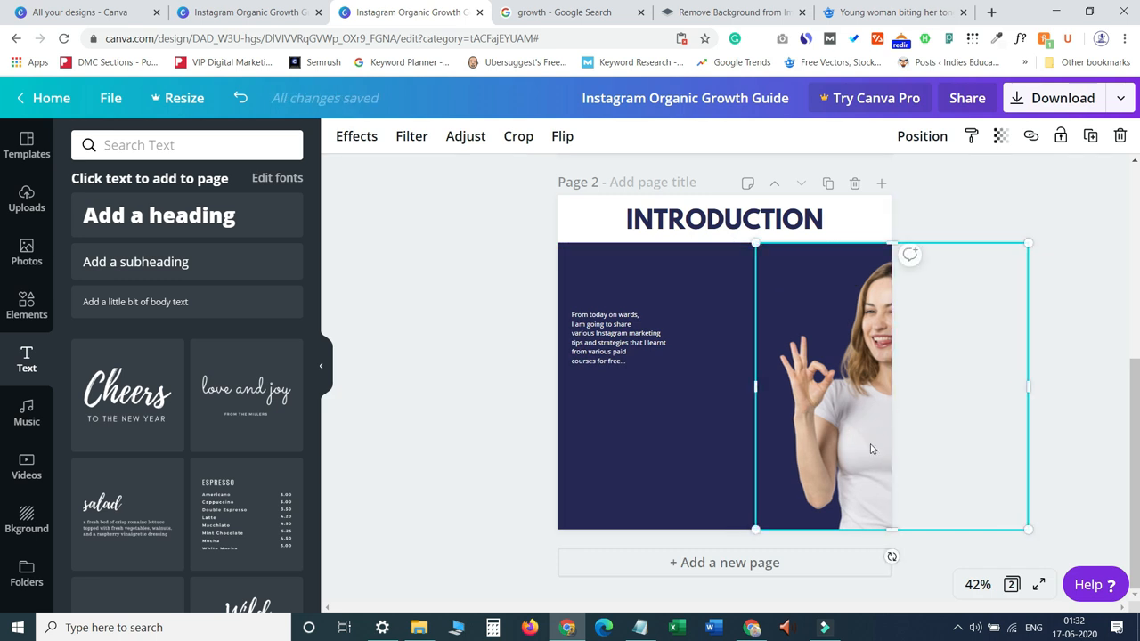
{"action": "left_click", "coordinate": [700, 445]}
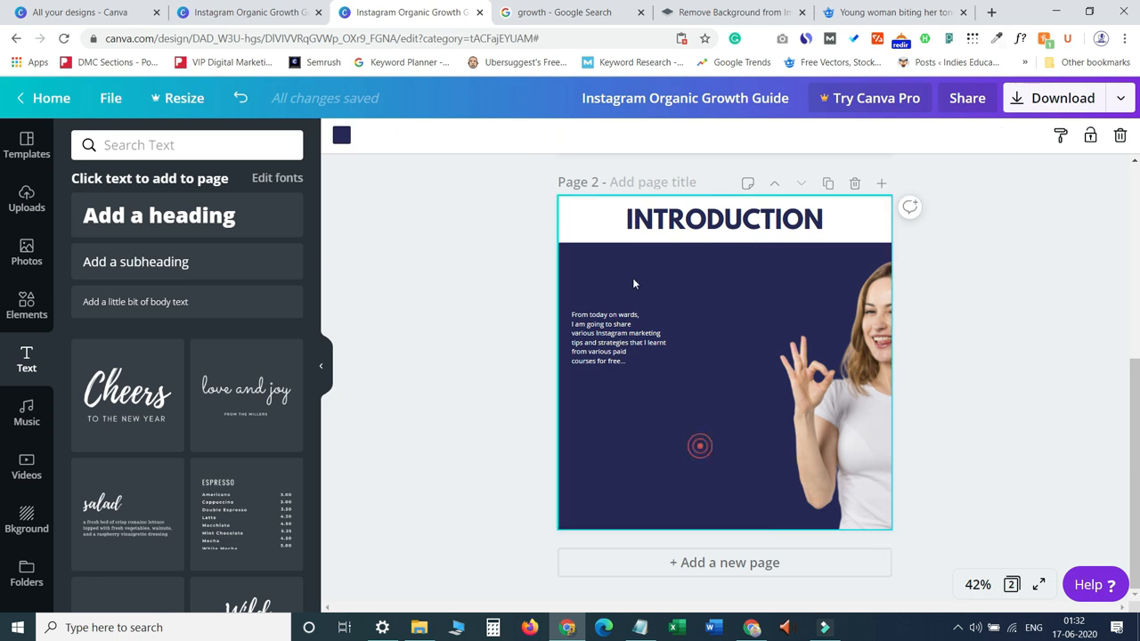
Enlarge the introduction paragraph, move it up, and narrow its text box so it sits beside the woman.
{"action": "left_click", "coordinate": [621, 338]}
{"action": "left_click_drag", "start_coordinate": [671, 366], "coordinate": [755, 469]}
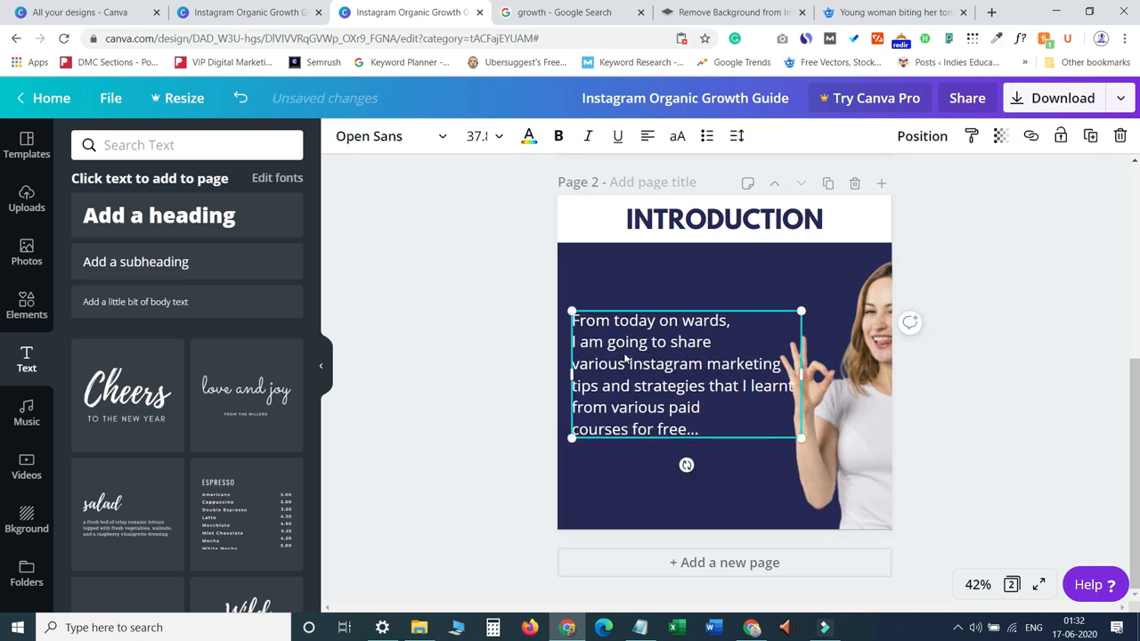
{"action": "left_click_drag", "start_coordinate": [625, 354], "coordinate": [645, 331]}
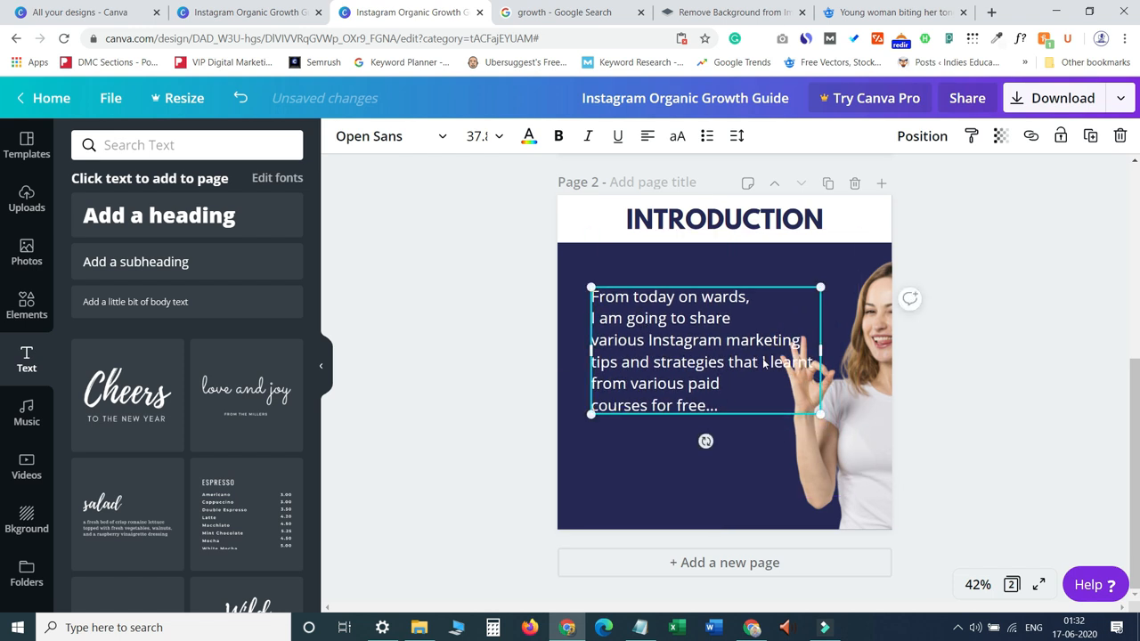
{"action": "left_click_drag", "start_coordinate": [822, 352], "coordinate": [790, 356]}
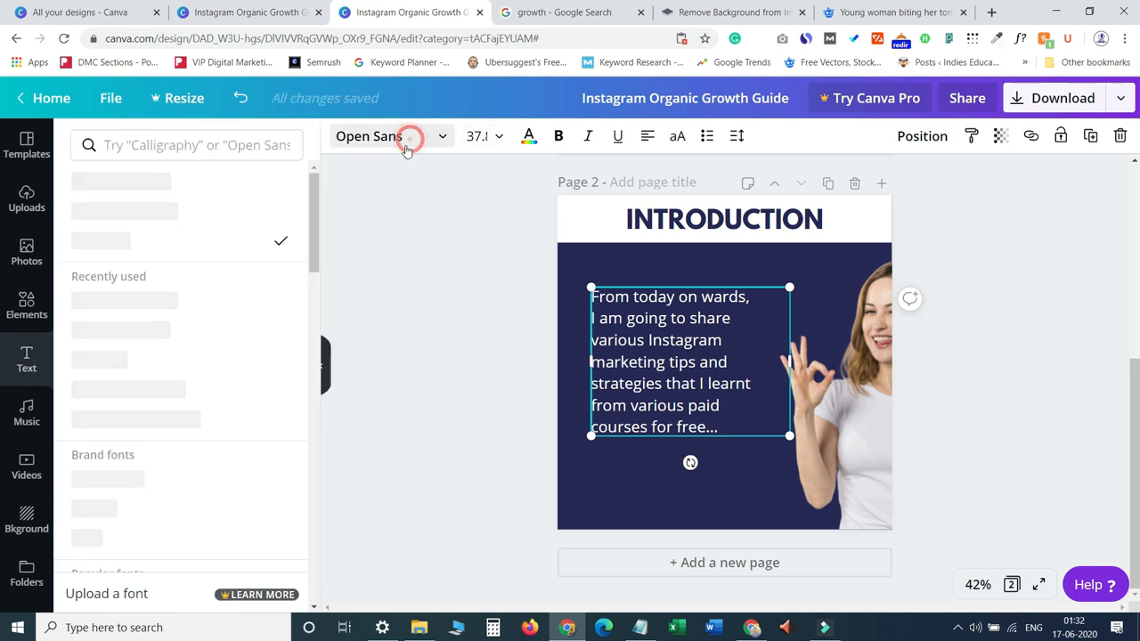
Restyle the introduction paragraph in League Spartan at size 42 and readjust its text box width.
{"action": "left_click", "coordinate": [408, 138]}
{"action": "left_click", "coordinate": [161, 330]}
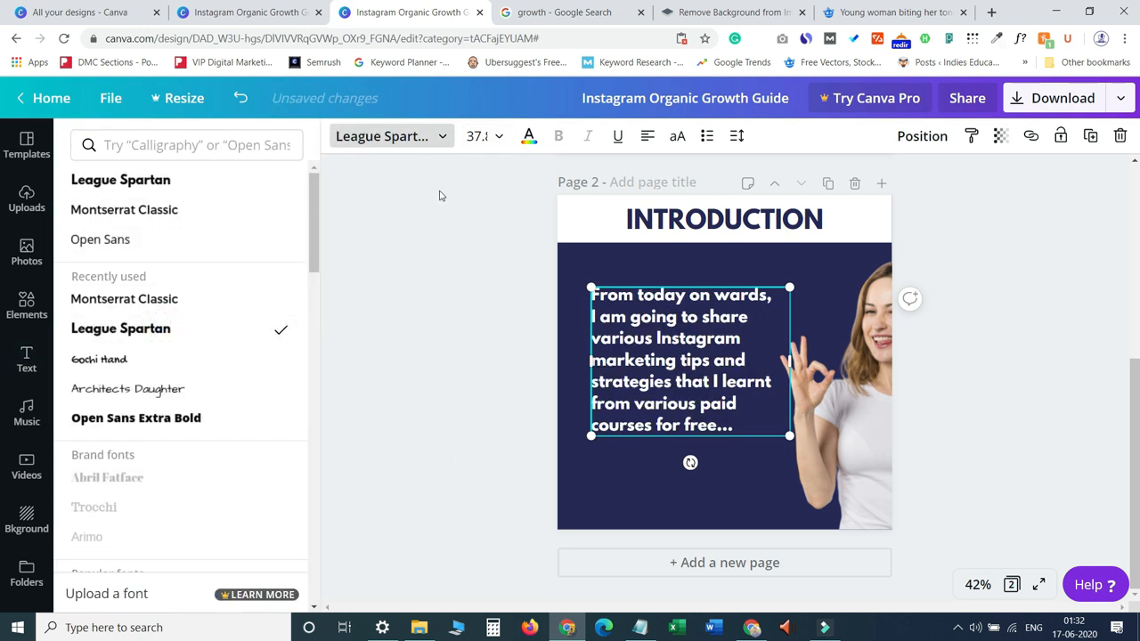
{"action": "left_click", "coordinate": [495, 135]}
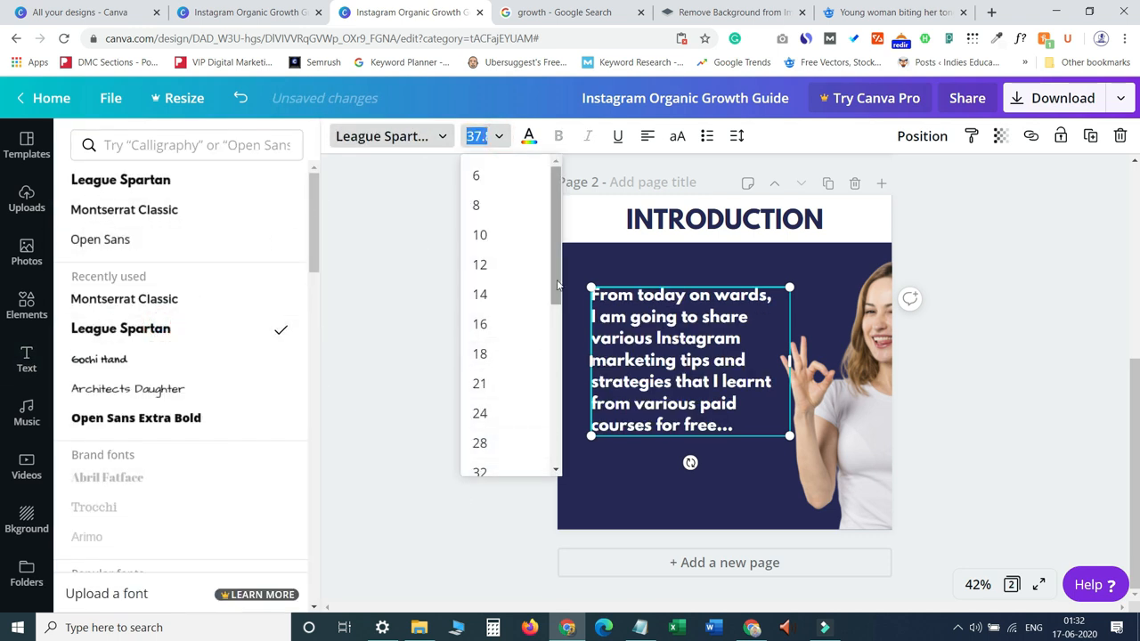
{"action": "scroll", "coordinate": [554, 279], "scroll_direction": "down", "scroll_amount": 2}
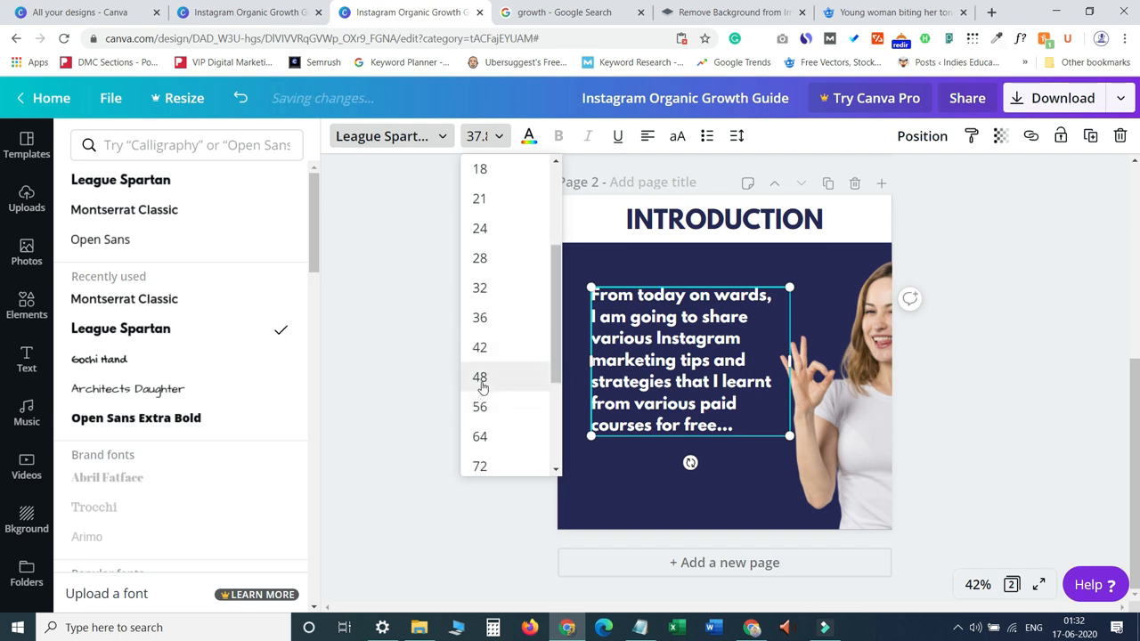
{"action": "left_click", "coordinate": [479, 377]}
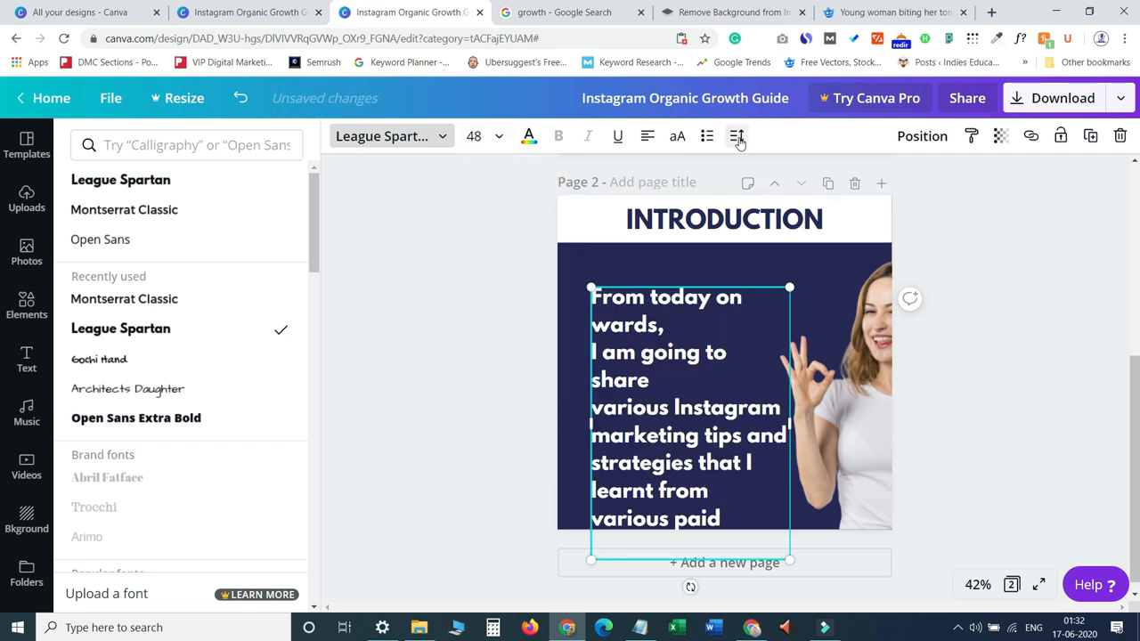
{"action": "left_click", "coordinate": [473, 135]}
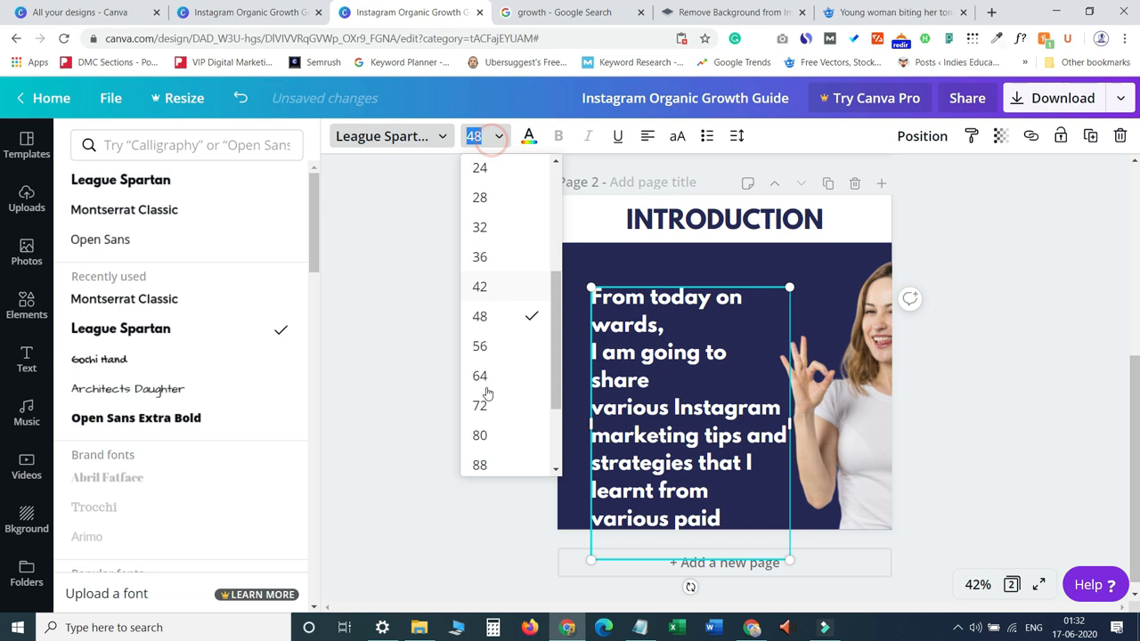
{"action": "left_click", "coordinate": [479, 286]}
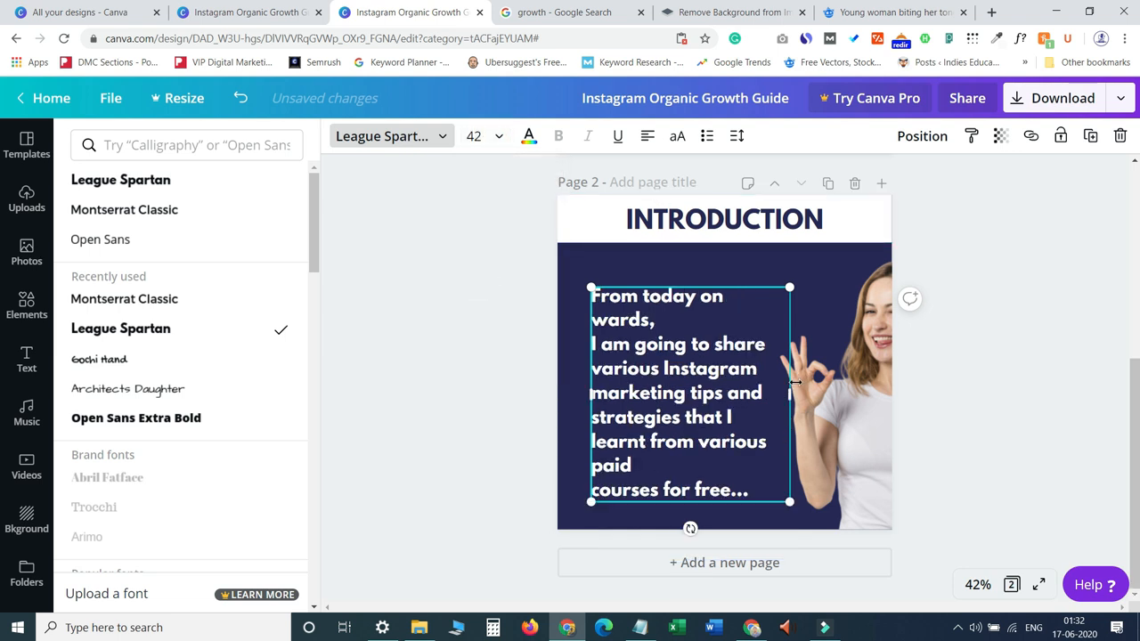
{"action": "left_click_drag", "start_coordinate": [794, 383], "coordinate": [745, 390]}
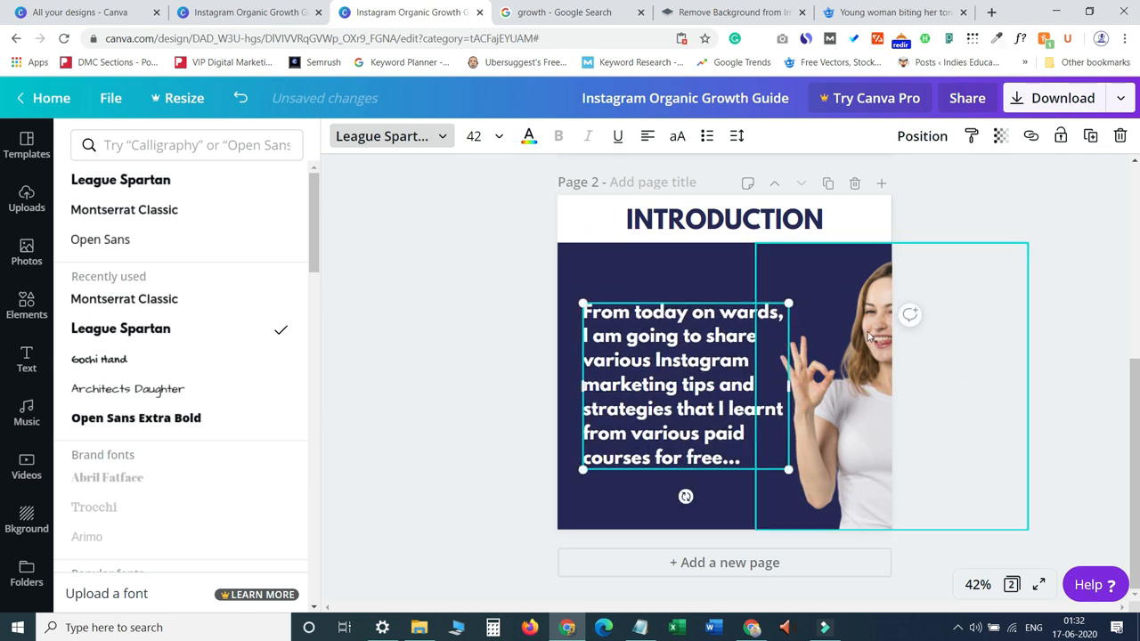
Duplicate page 2 and copy the 'First of all, we look at…' paragraph text from the reference design.
{"action": "left_click", "coordinate": [827, 184]}
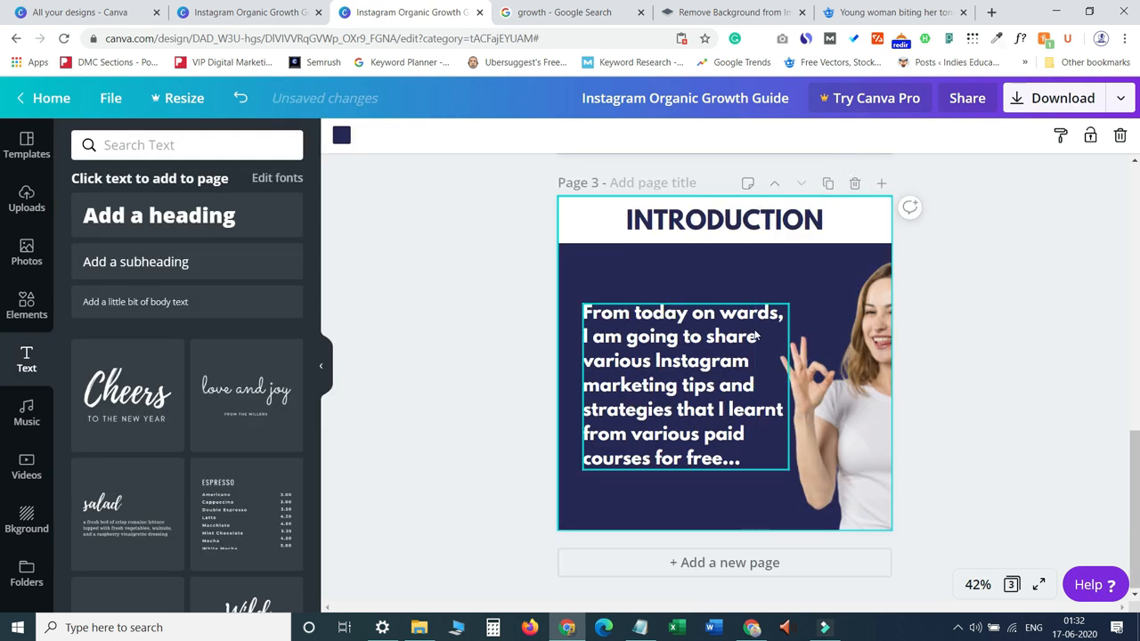
{"action": "left_click", "coordinate": [236, 13]}
{"action": "left_click_drag", "start_coordinate": [1137, 251], "coordinate": [1137, 308]}
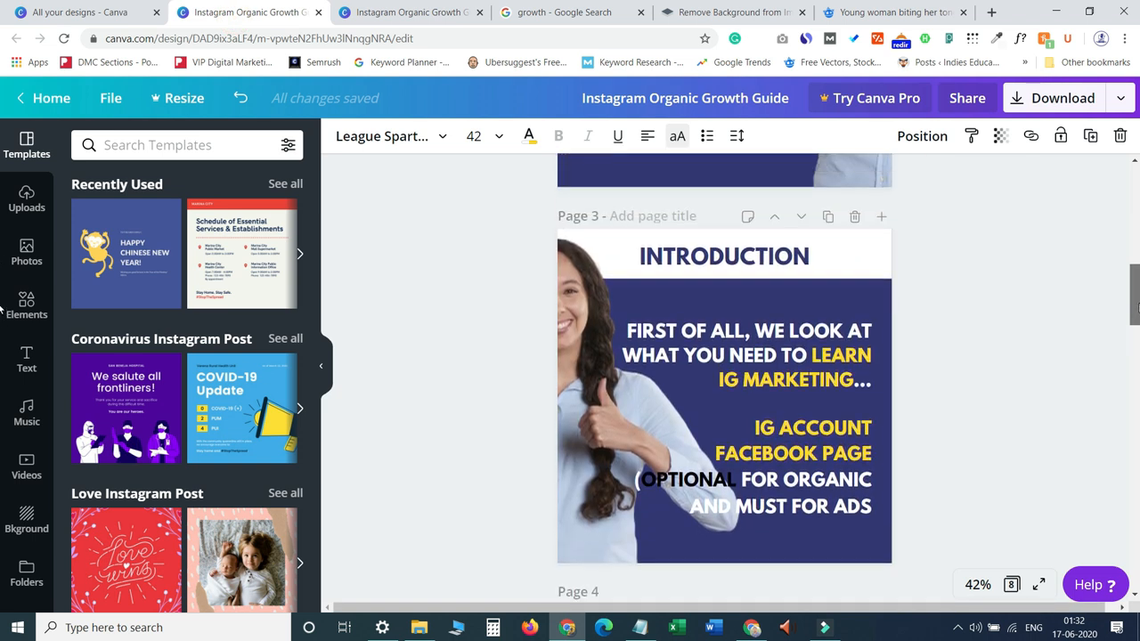
{"action": "left_click", "coordinate": [682, 449]}
{"action": "double_click", "coordinate": [735, 456]}
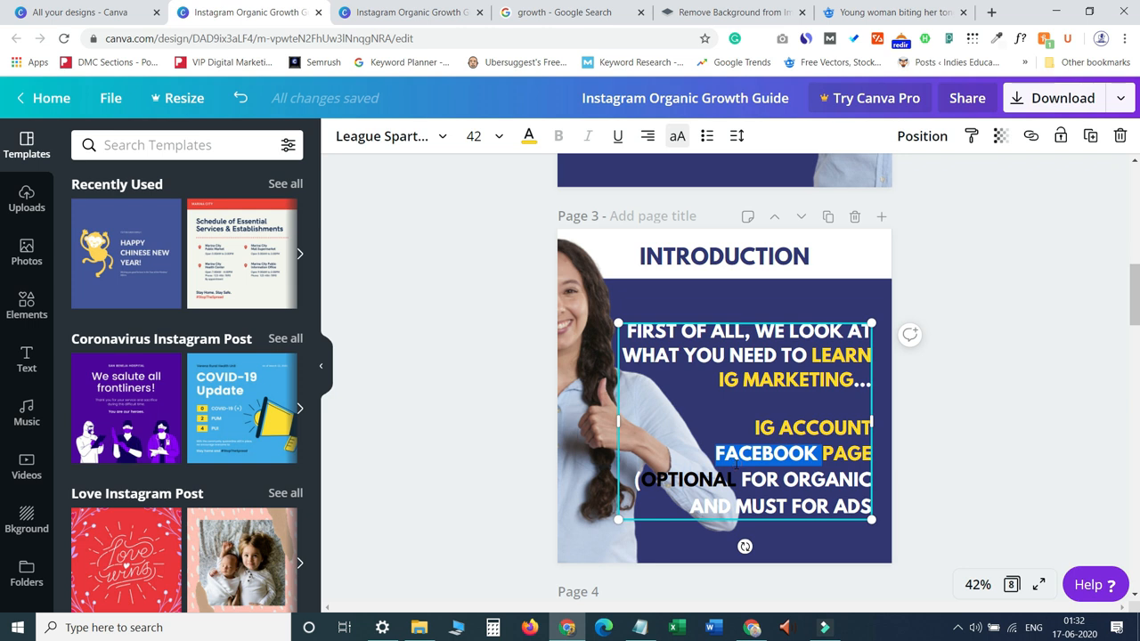
{"action": "key", "text": "ctrl+a"}
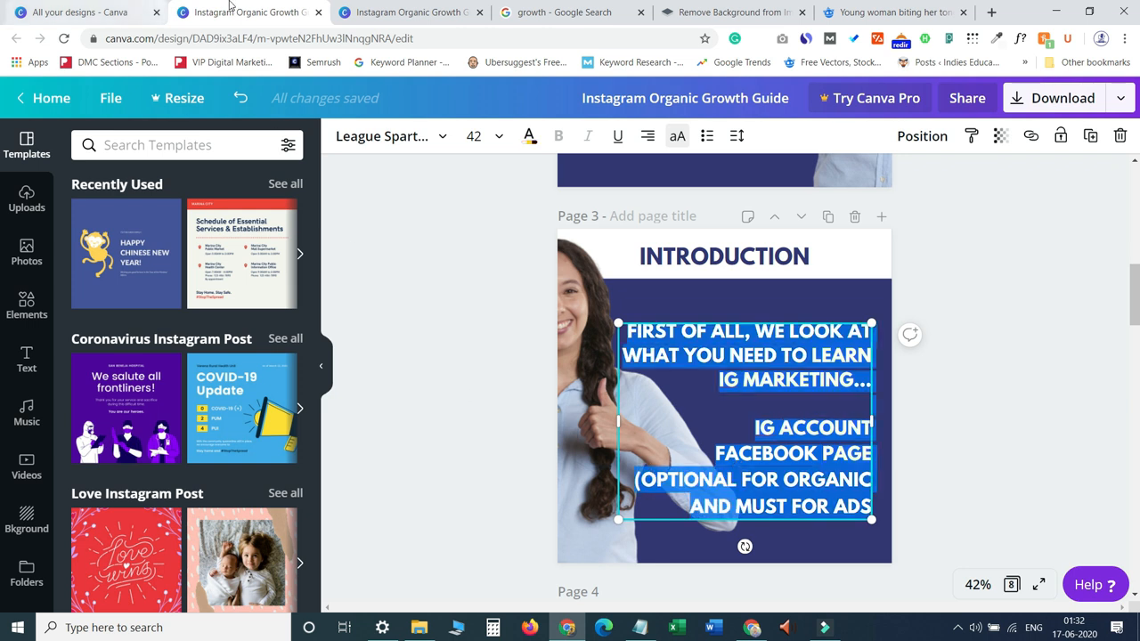
Replace the paragraph text on the new page 3 with the copied text.
{"action": "left_click", "coordinate": [365, 12]}
{"action": "left_click", "coordinate": [650, 410]}
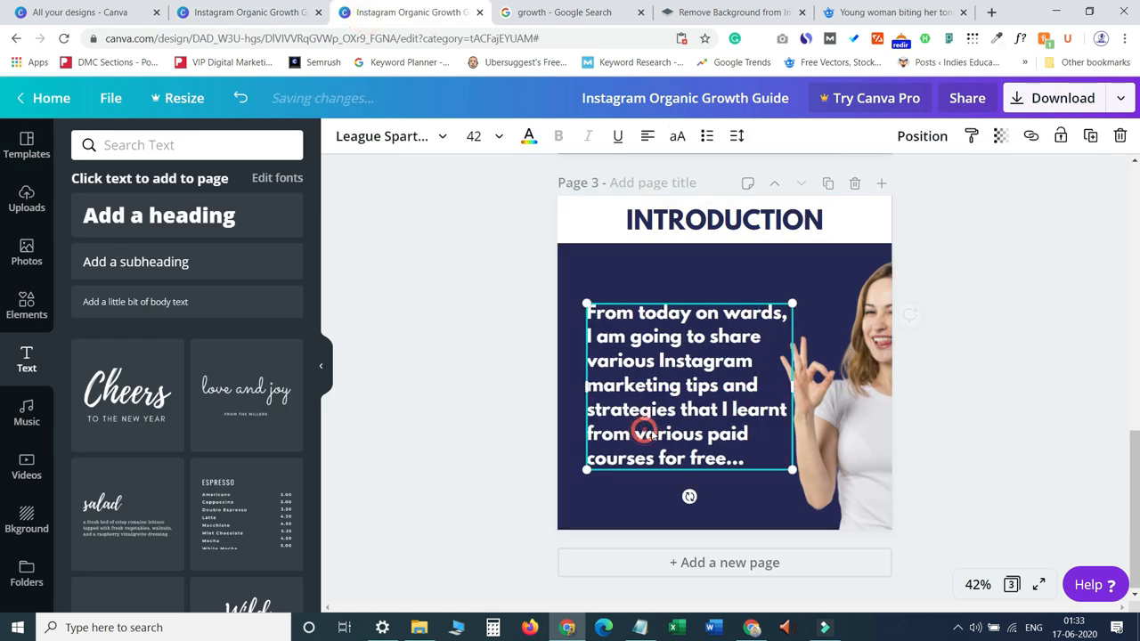
{"action": "double_click", "coordinate": [623, 412]}
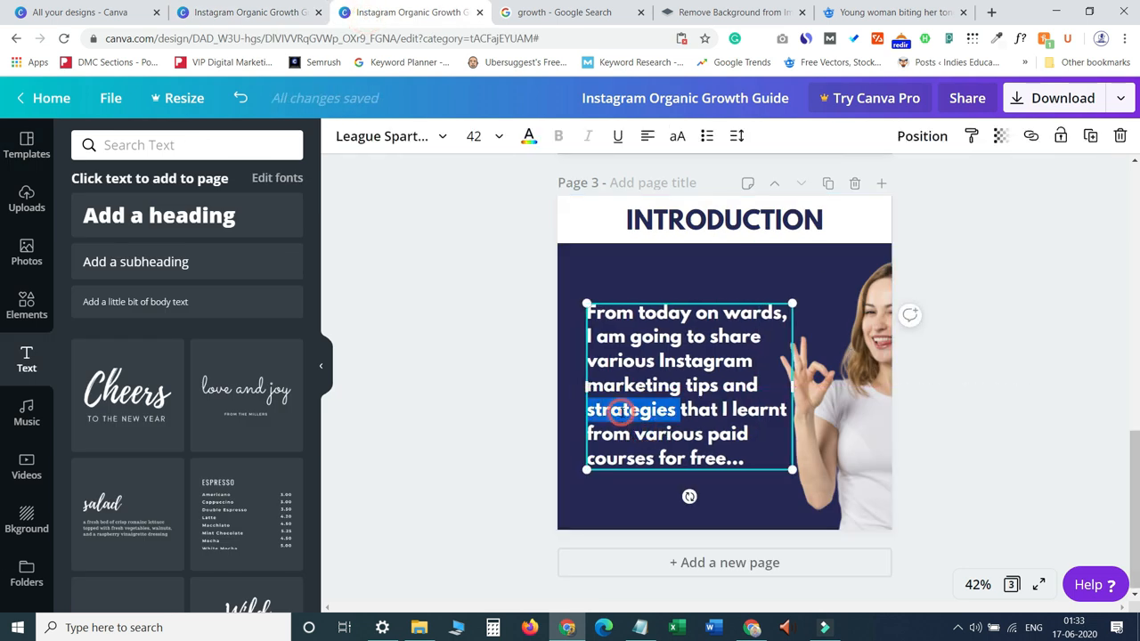
{"action": "key", "text": "ctrl+a"}
{"action": "type", "text": "First of all, we look at what you need to learn IG marketing...  IG account Facebook page (optional for organic and must for ads"}
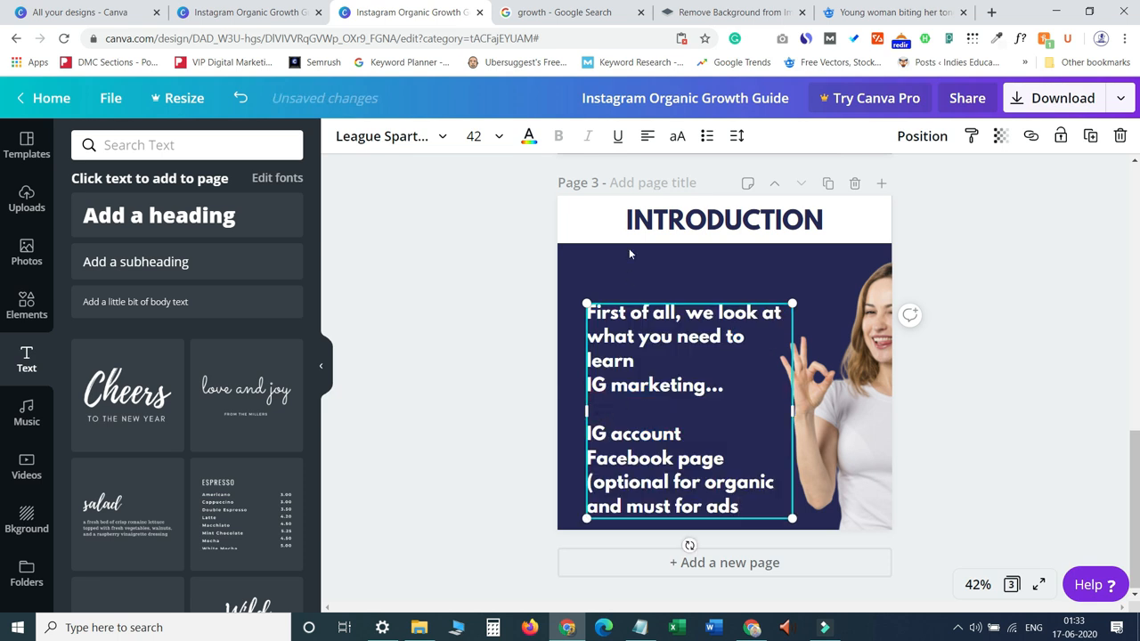
Right-align all text of the pasted paragraph on page 3.
{"action": "left_click", "coordinate": [645, 140]}
{"action": "left_click_drag", "start_coordinate": [748, 505], "coordinate": [587, 312]}
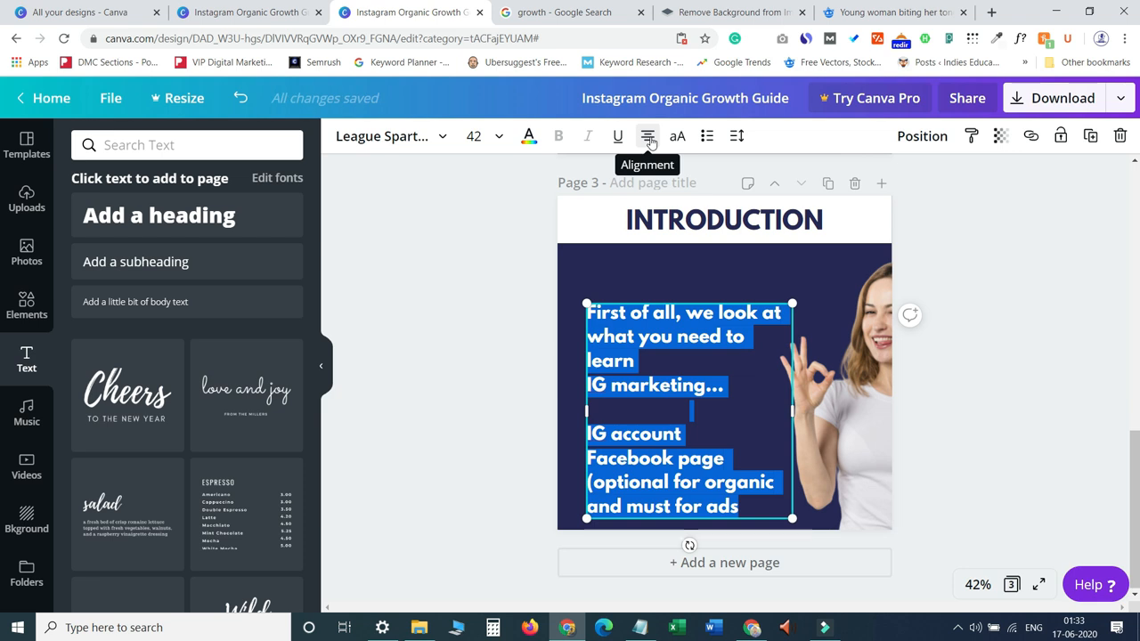
{"action": "left_click", "coordinate": [650, 139]}
{"action": "left_click", "coordinate": [650, 140]}
{"action": "left_click", "coordinate": [648, 138]}
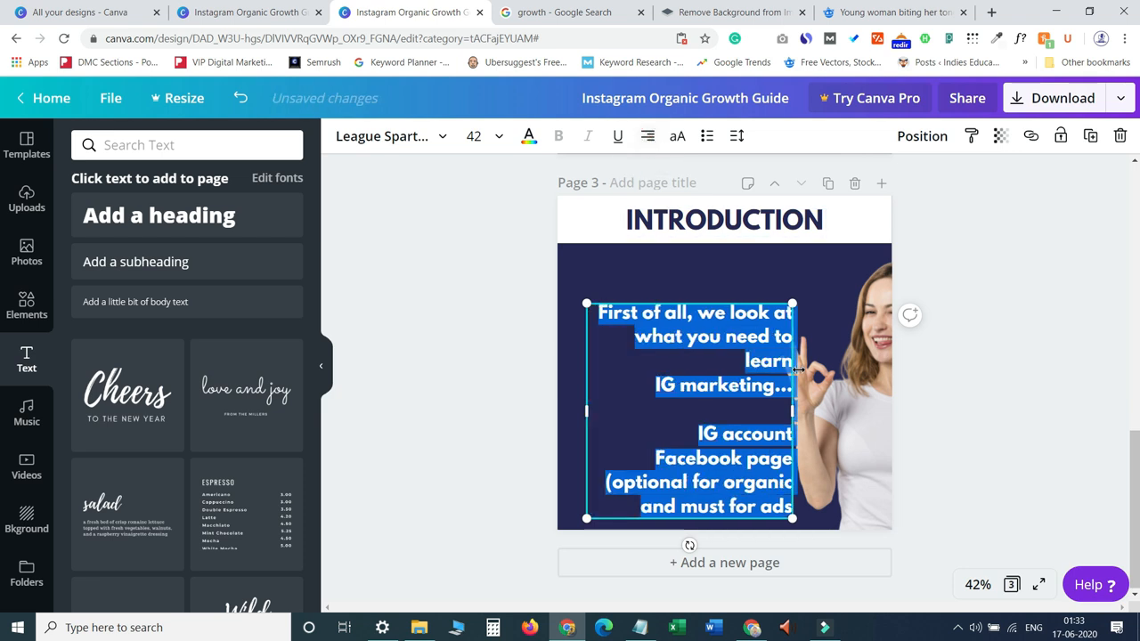
Move the woman image to the left edge of page 3, partly cropped off the page.
{"action": "left_click", "coordinate": [862, 403]}
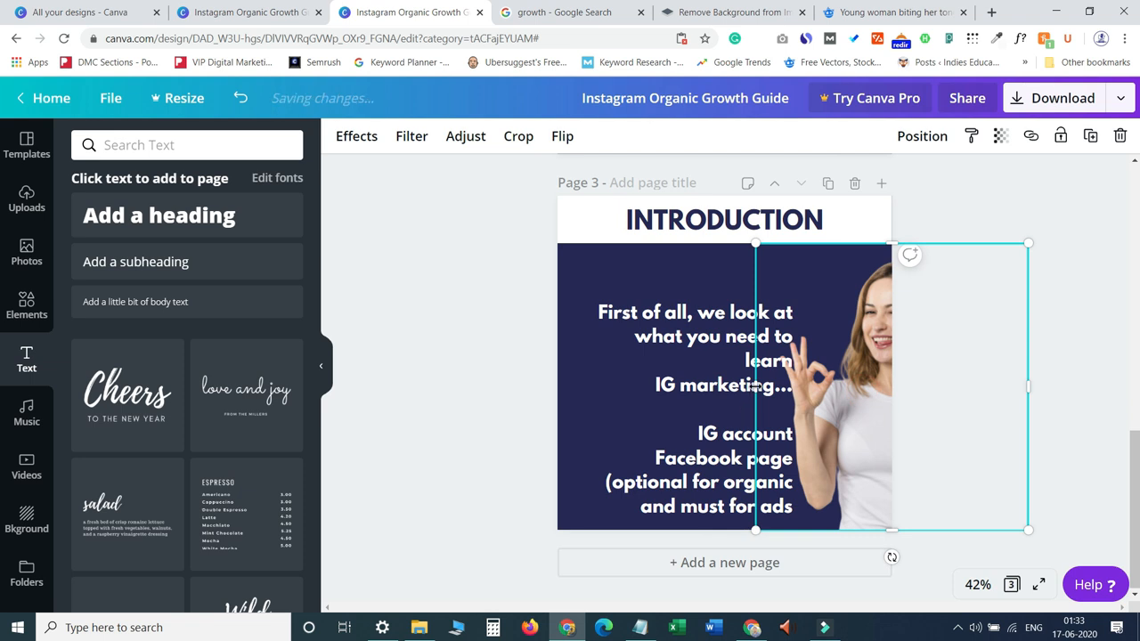
{"action": "left_click", "coordinate": [699, 457]}
{"action": "left_click_drag", "start_coordinate": [700, 456], "coordinate": [589, 452]}
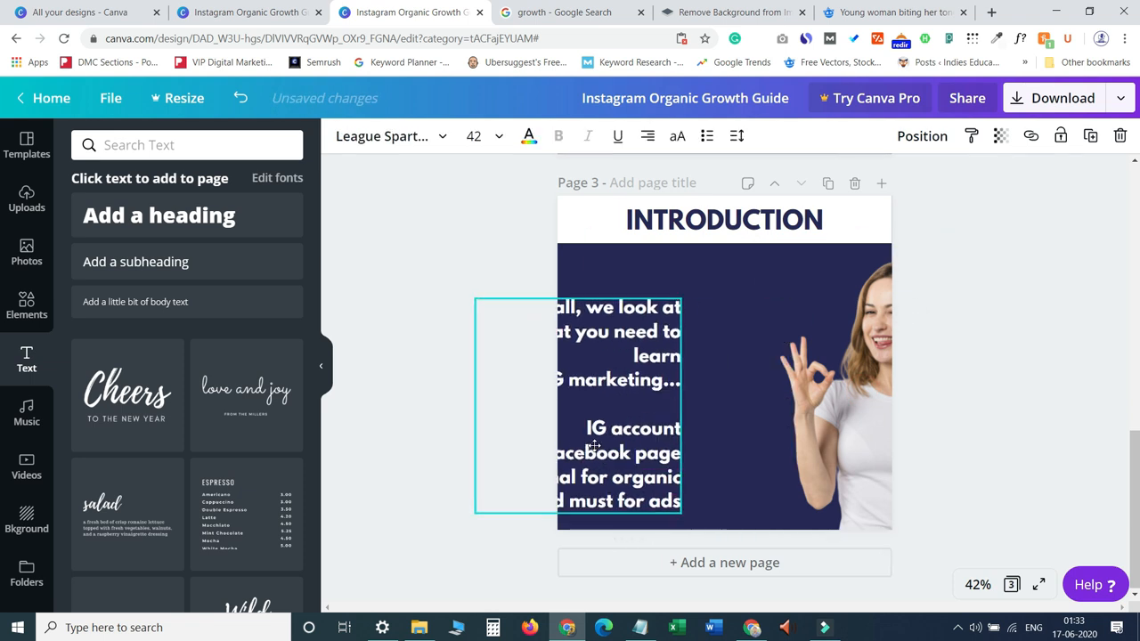
{"action": "left_click", "coordinate": [856, 449]}
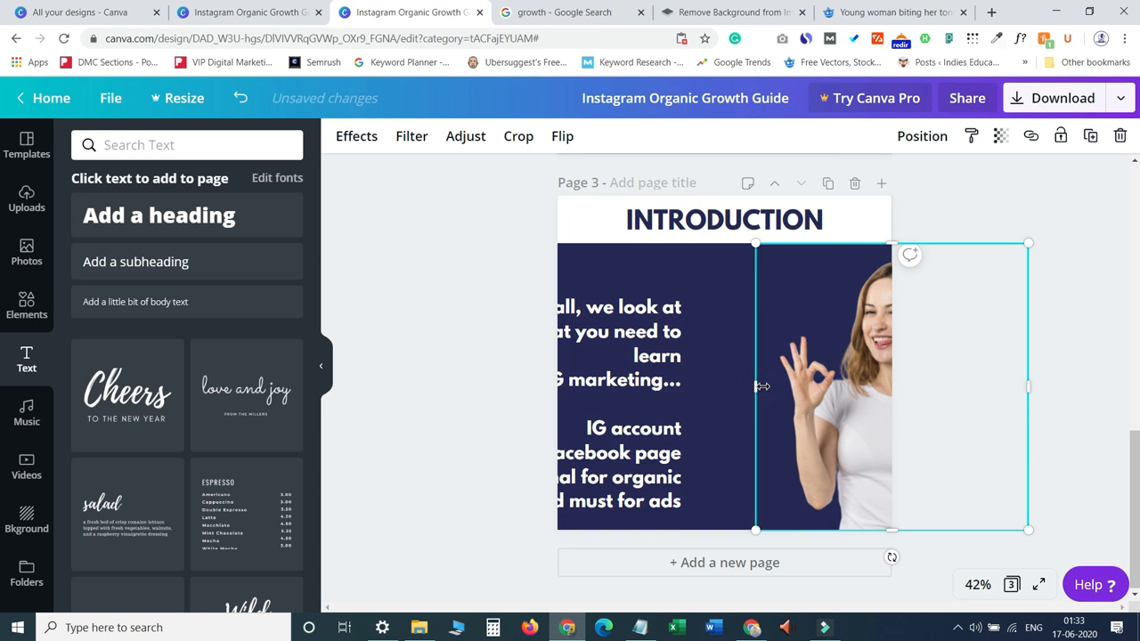
{"action": "left_click_drag", "start_coordinate": [755, 387], "coordinate": [892, 398]}
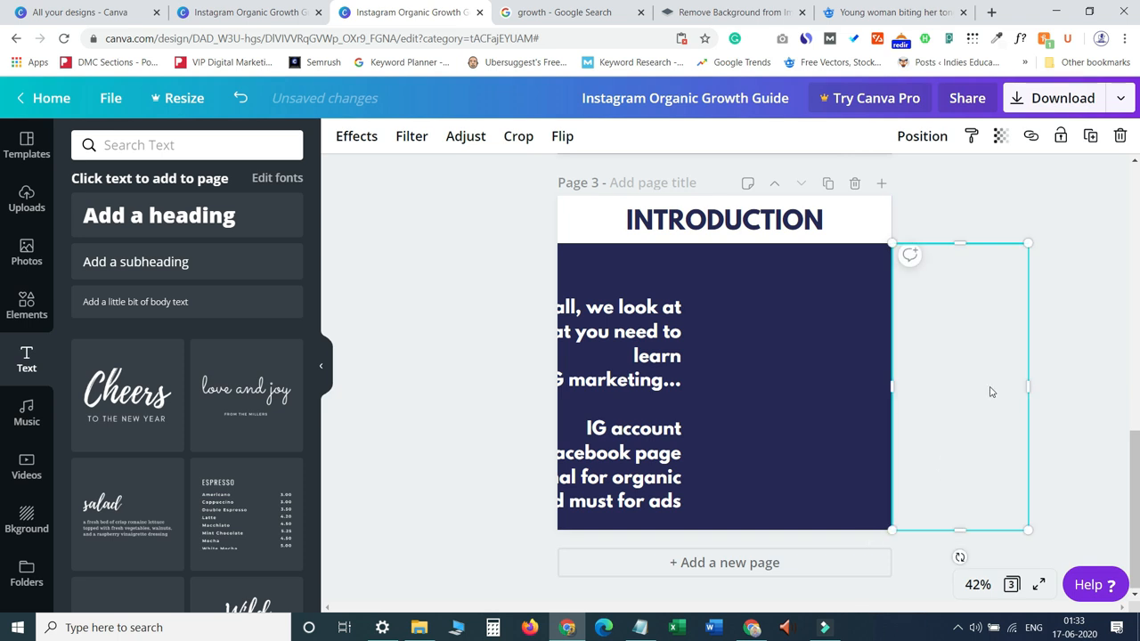
{"action": "key", "text": "shift+Left"}
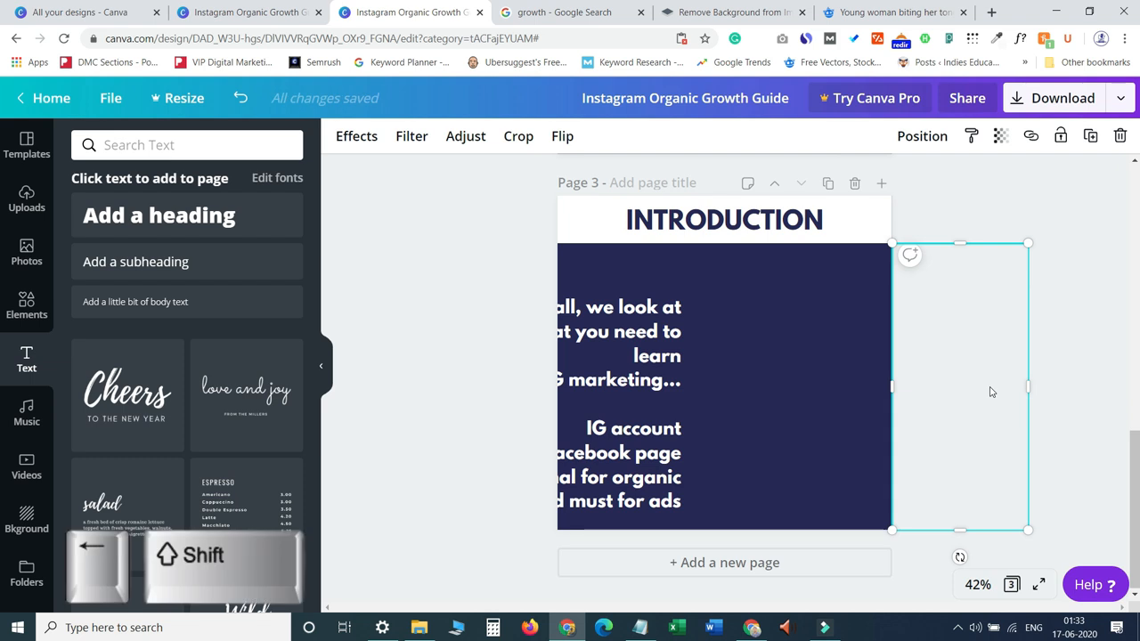
{"action": "key", "text": "shift+Left"}
{"action": "key", "text": "shift+Left"}
{"action": "key", "text": "shift+Left"}
{"action": "key", "text": "shift+Left"}
{"action": "key", "text": "shift+Left"}
{"action": "key", "text": "shift+Left"}
{"action": "key", "text": "shift+Left"}
{"action": "key", "text": "shift+Left"}
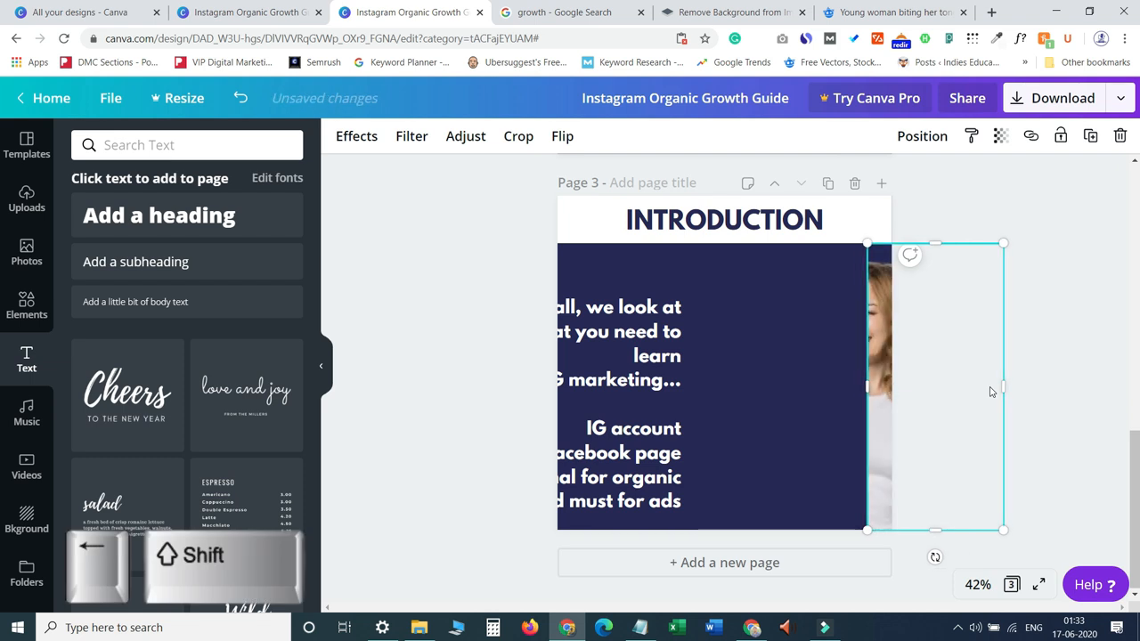
{"action": "key", "text": "shift+Left"}
{"action": "key", "text": "shift+Left"}
{"action": "key", "text": "shift+Left"}
{"action": "key", "text": "shift+Left"}
{"action": "key", "text": "shift+Left"}
{"action": "key", "text": "shift+Left"}
{"action": "key", "text": "shift+Left"}
{"action": "key", "text": "shift+Left"}
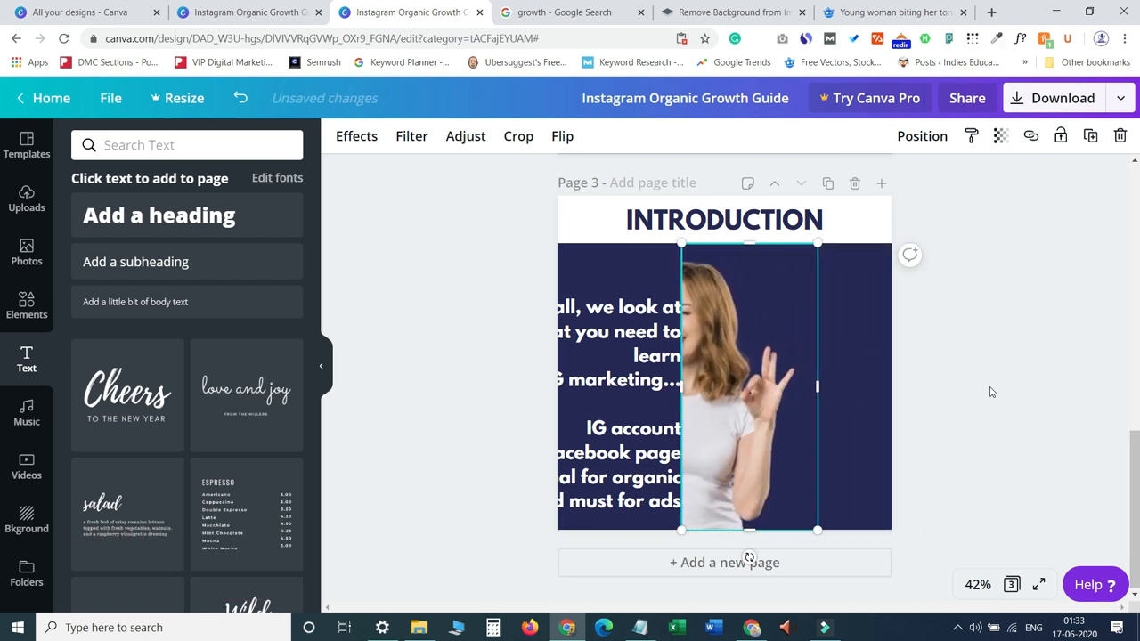
{"action": "key", "text": "shift+Left"}
{"action": "key", "text": "shift+Left"}
{"action": "key", "text": "shift+Left"}
{"action": "key", "text": "shift+Left"}
{"action": "key", "text": "shift+Left"}
{"action": "key", "text": "shift+Left"}
{"action": "key", "text": "shift+Left"}
{"action": "key", "text": "shift+Left"}
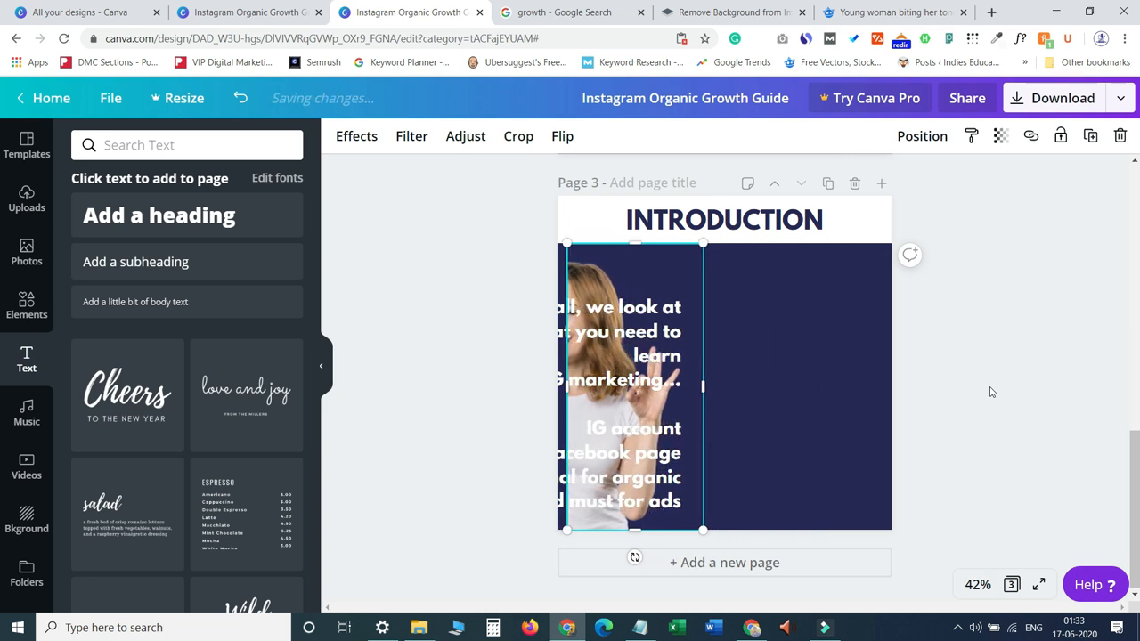
{"action": "key", "text": "shift+Left"}
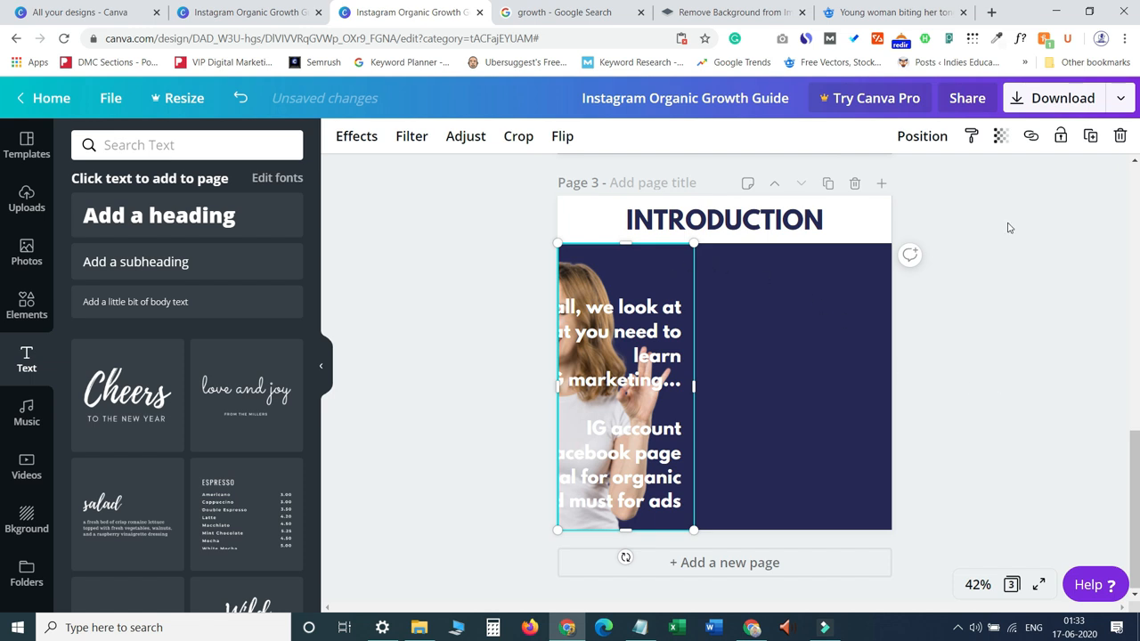
Move the paragraph to the right side of page 3 beside the woman.
{"action": "left_click", "coordinate": [1061, 138]}
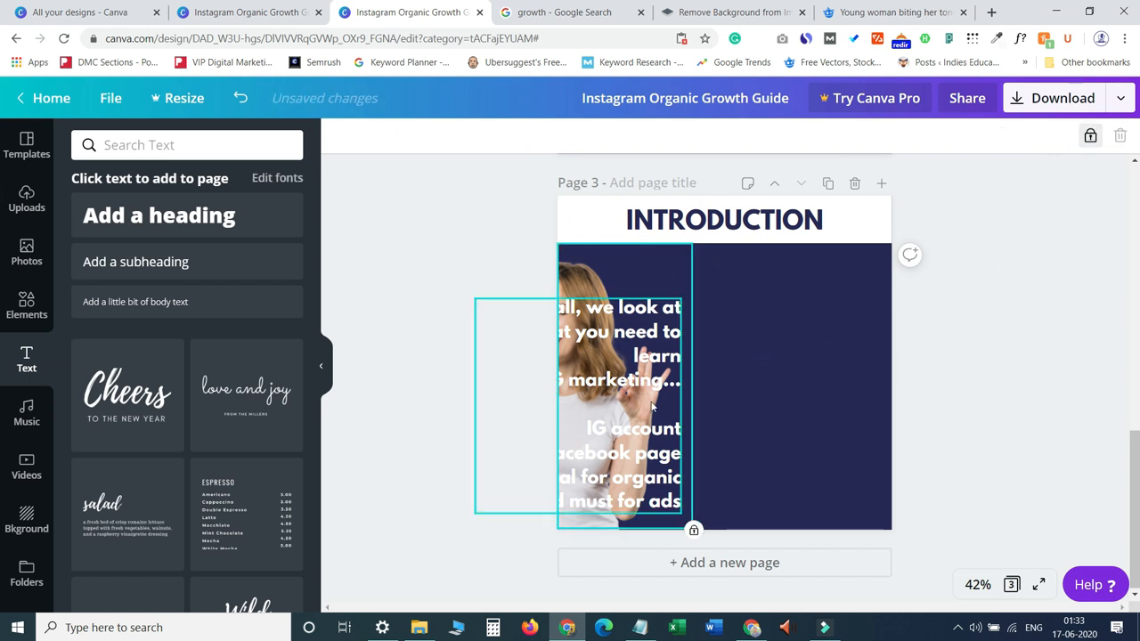
{"action": "left_click_drag", "start_coordinate": [626, 410], "coordinate": [807, 383]}
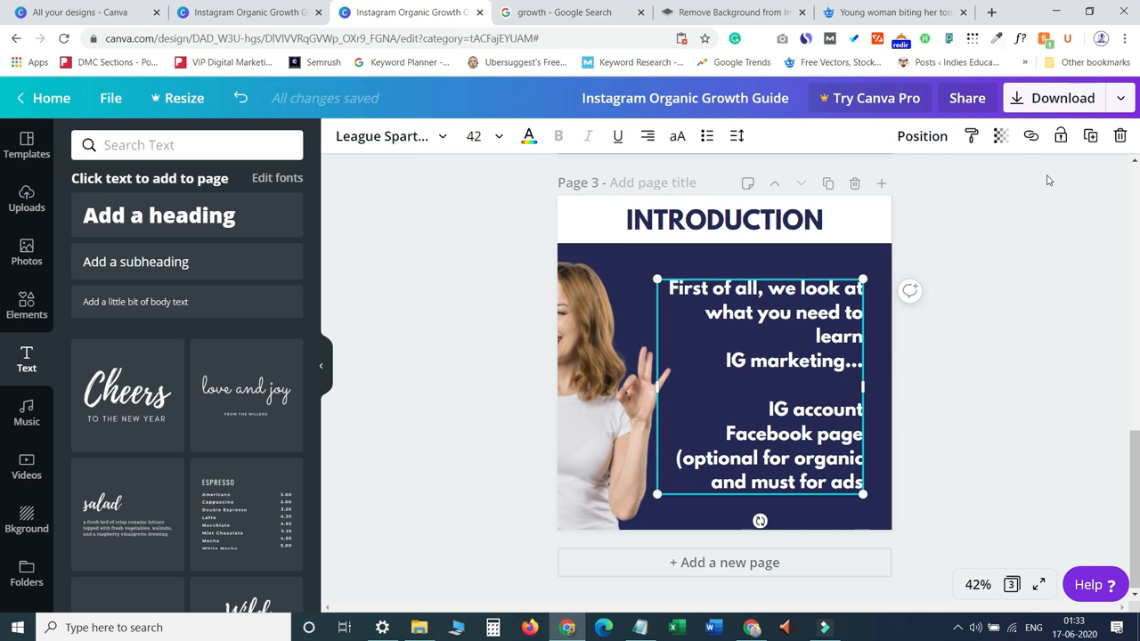
Present the design full screen and flip between pages 2 and 3 to review them.
{"action": "left_click", "coordinate": [1119, 99]}
{"action": "left_click", "coordinate": [975, 249]}
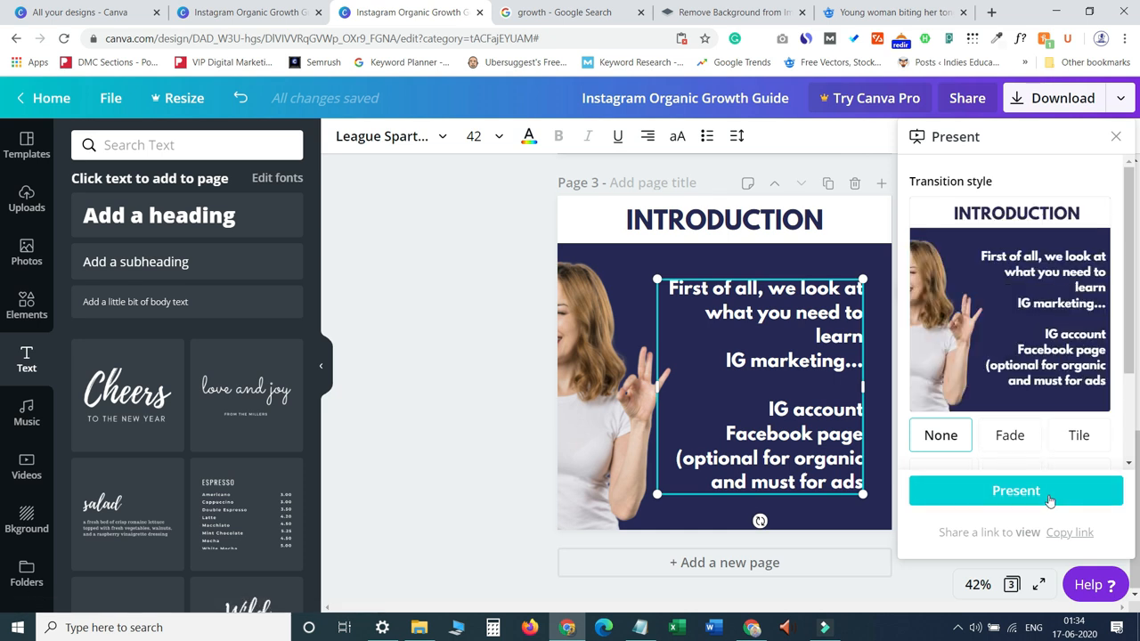
{"action": "left_click", "coordinate": [1041, 495]}
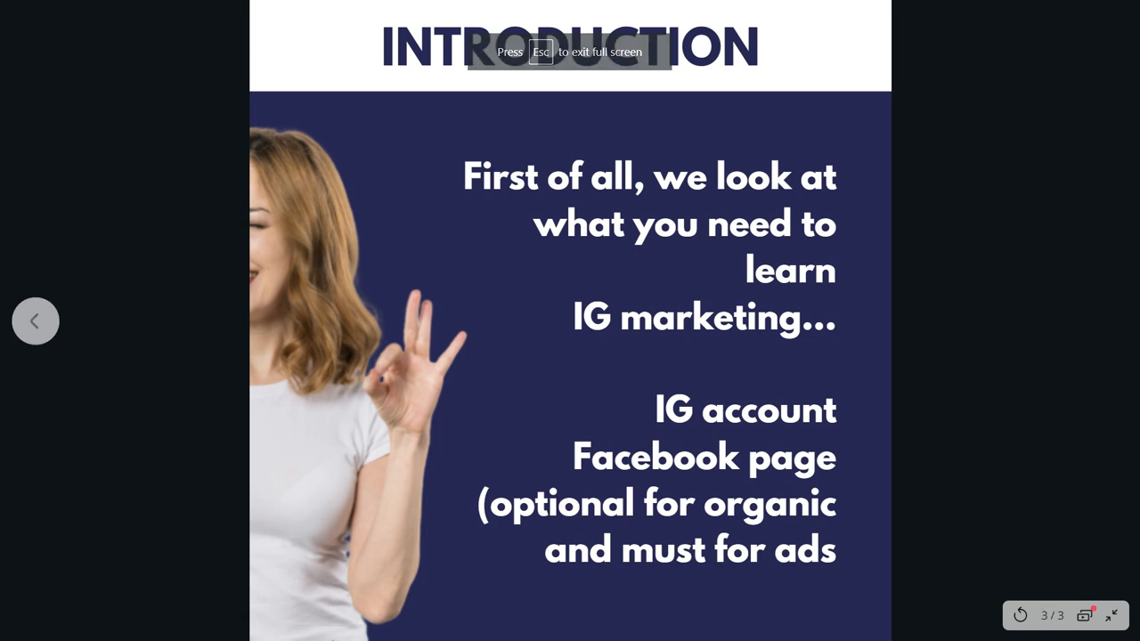
{"action": "left_click", "coordinate": [35, 321]}
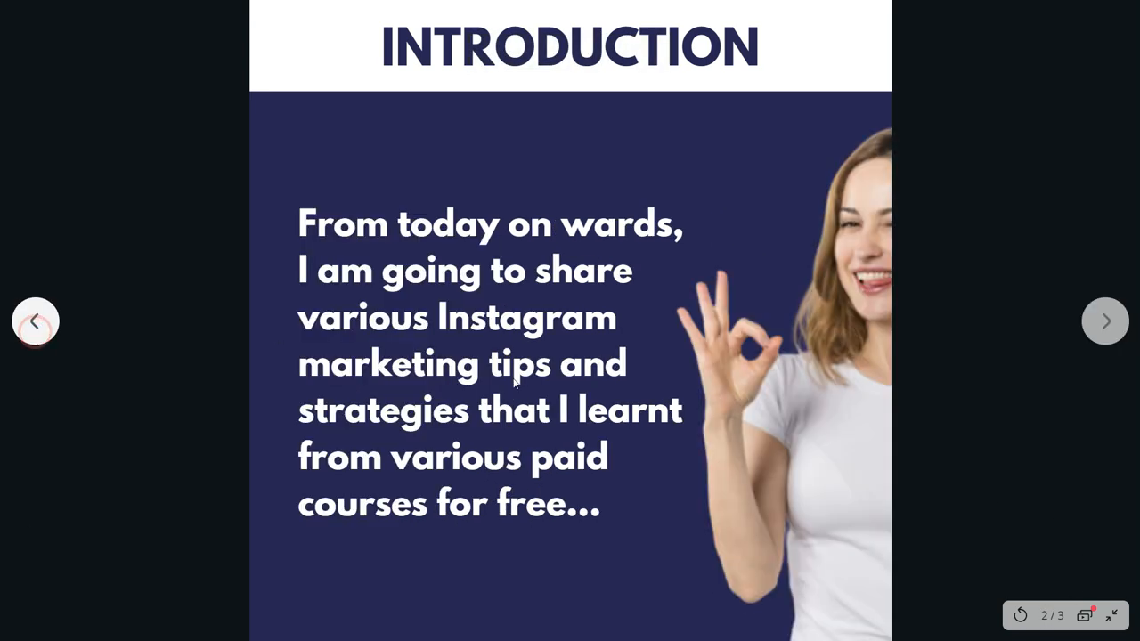
{"action": "left_click", "coordinate": [1100, 321]}
{"action": "left_click", "coordinate": [35, 321]}
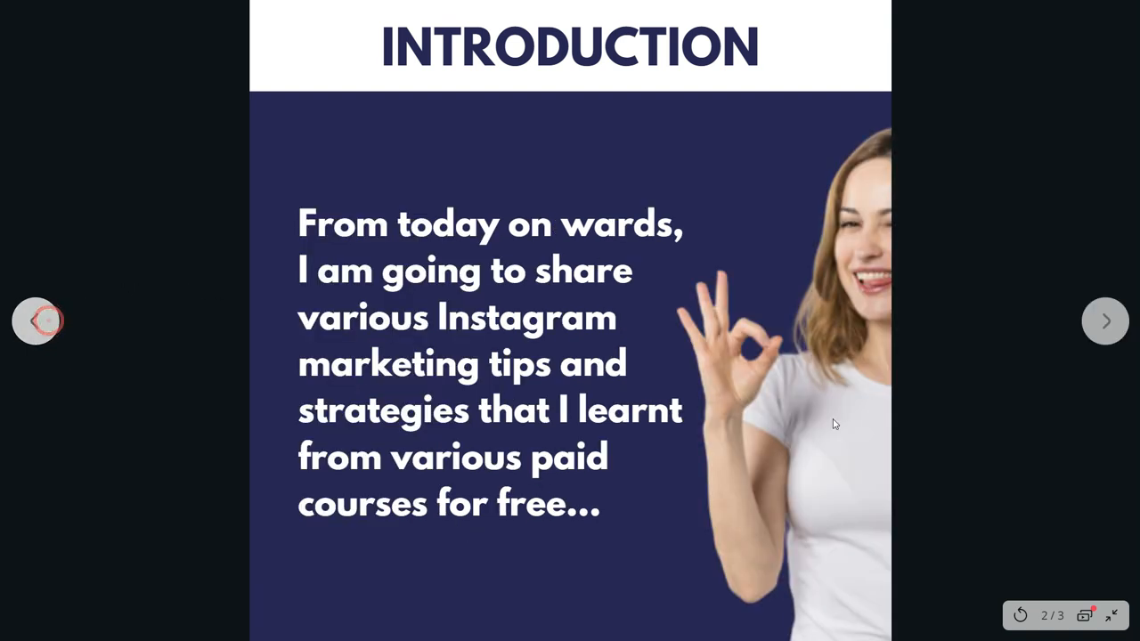
{"action": "left_click", "coordinate": [1107, 322]}
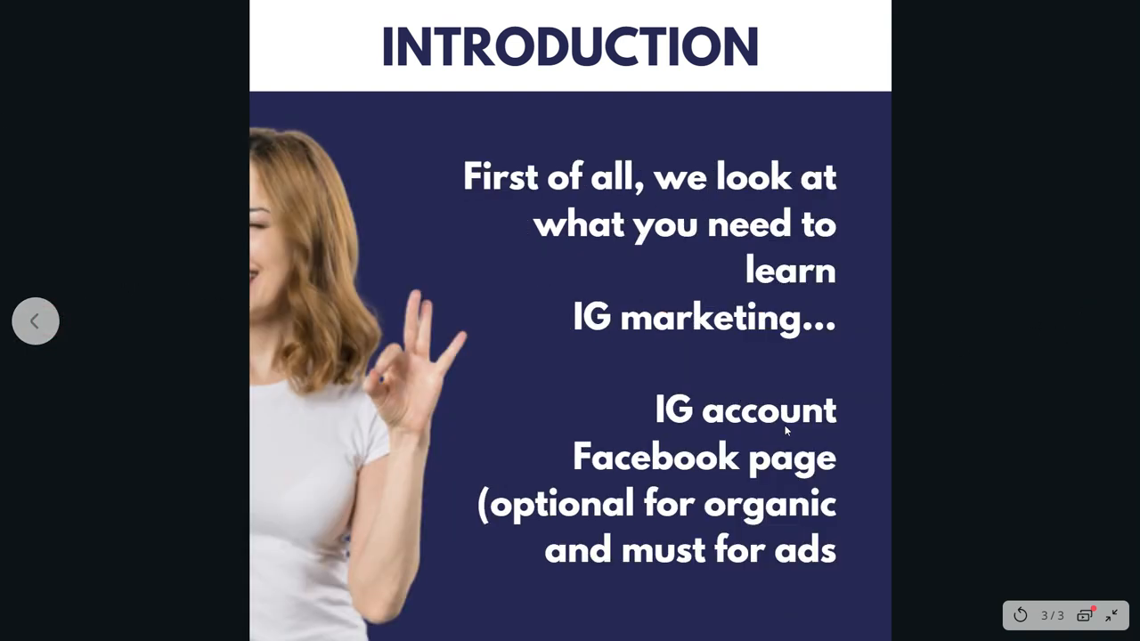